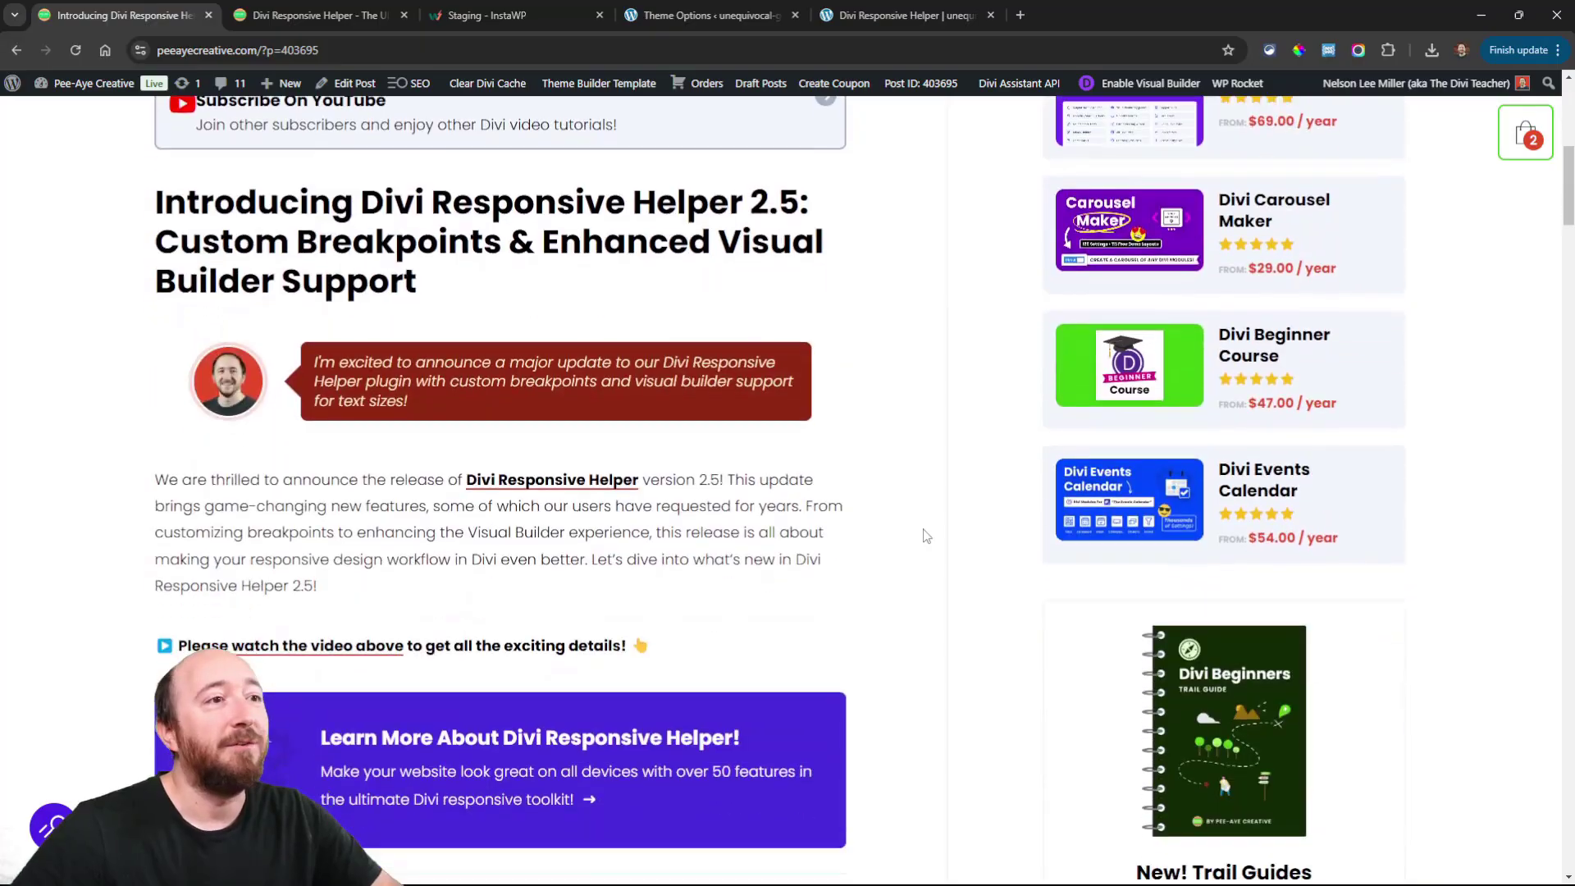
- Open Chrome DevTools on the Divi Coffee Co. demo page
scroll(910, 537, "down", 3)
scroll(820, 586, "down", 2)
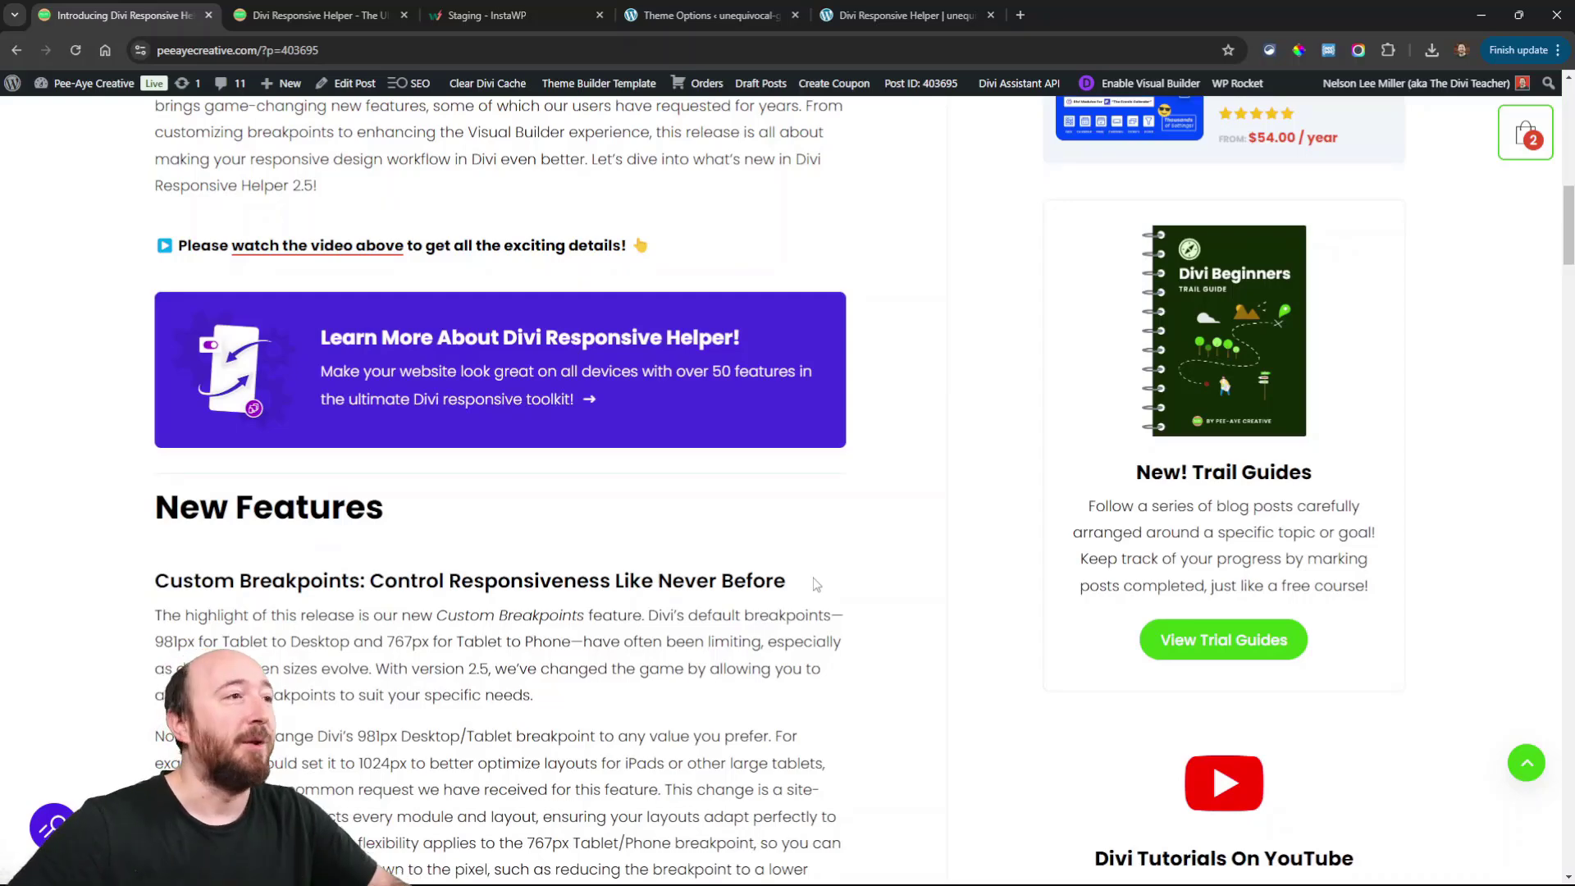
scroll(824, 604, "down", 1)
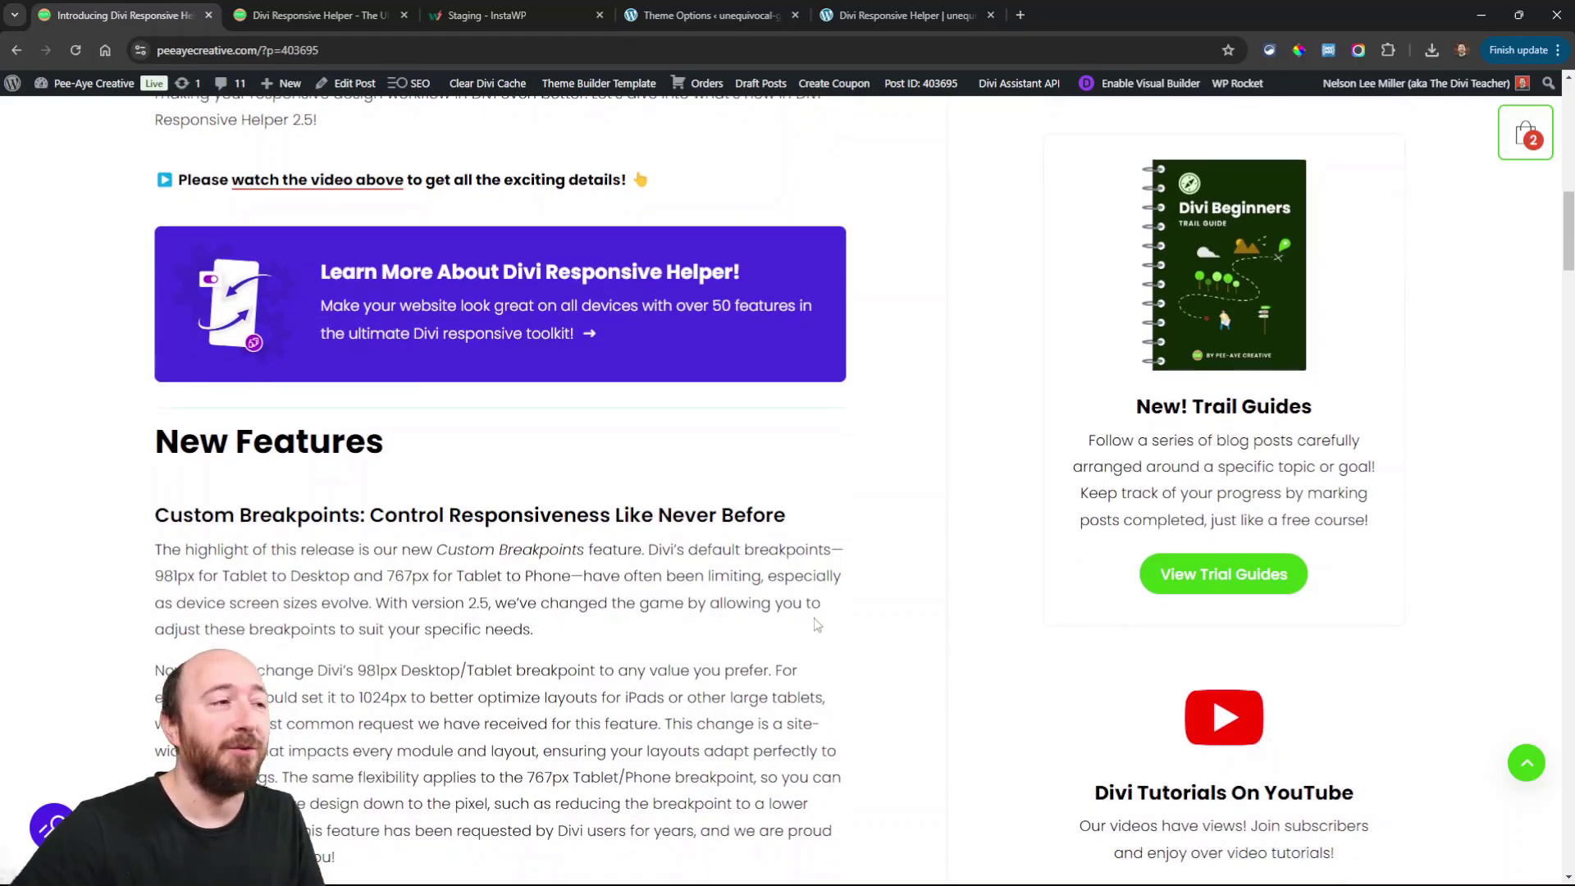
scroll(817, 625, "down", 4)
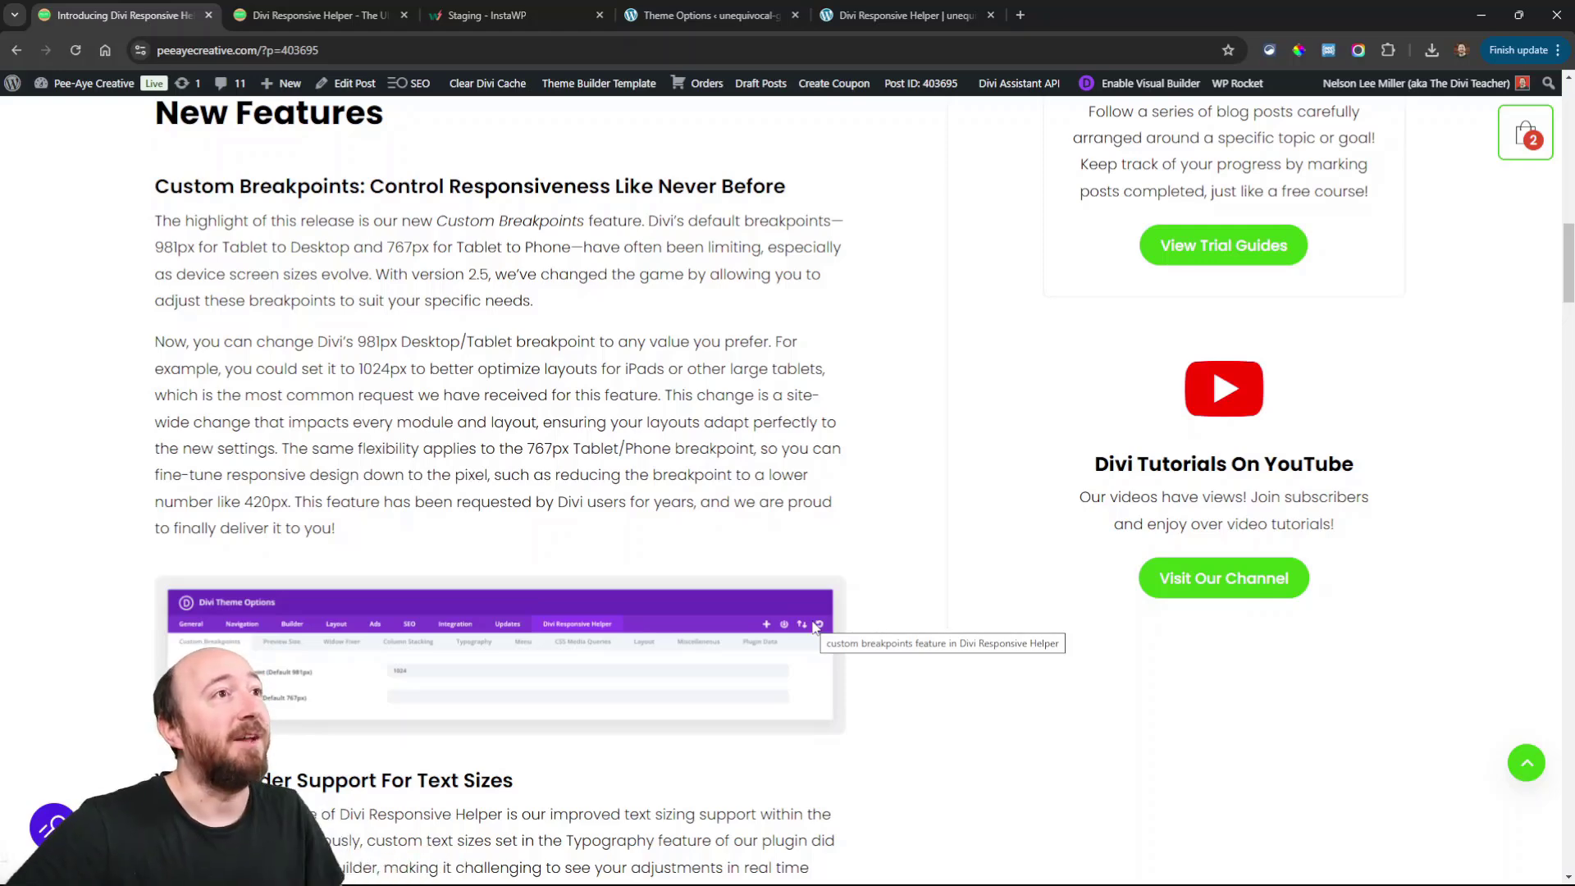
left_click(863, 16)
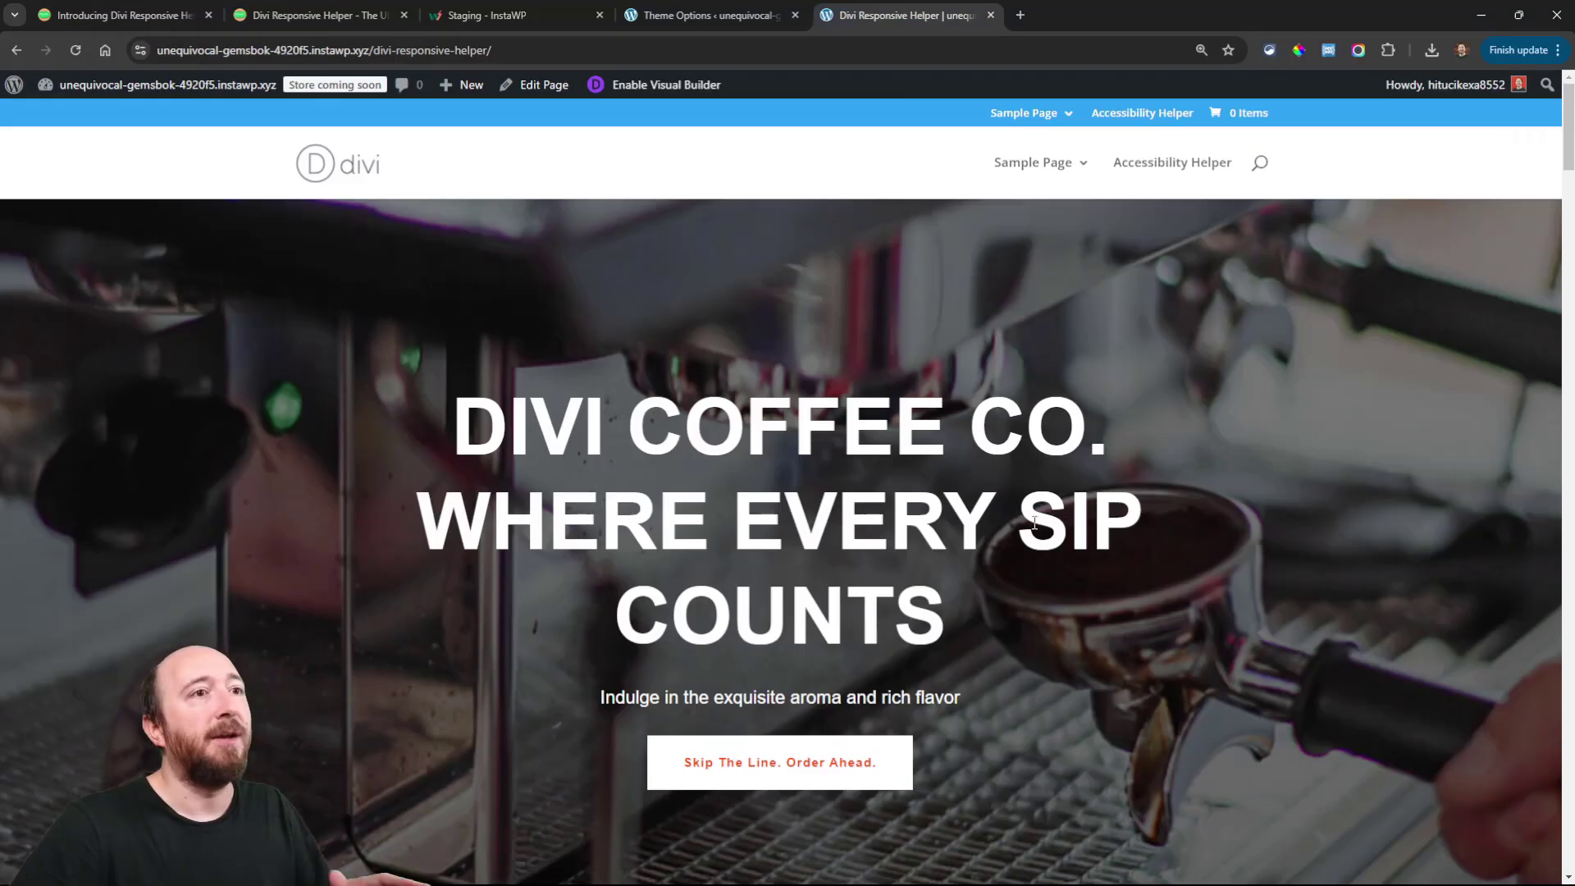
right_click(889, 340)
left_click(949, 794)
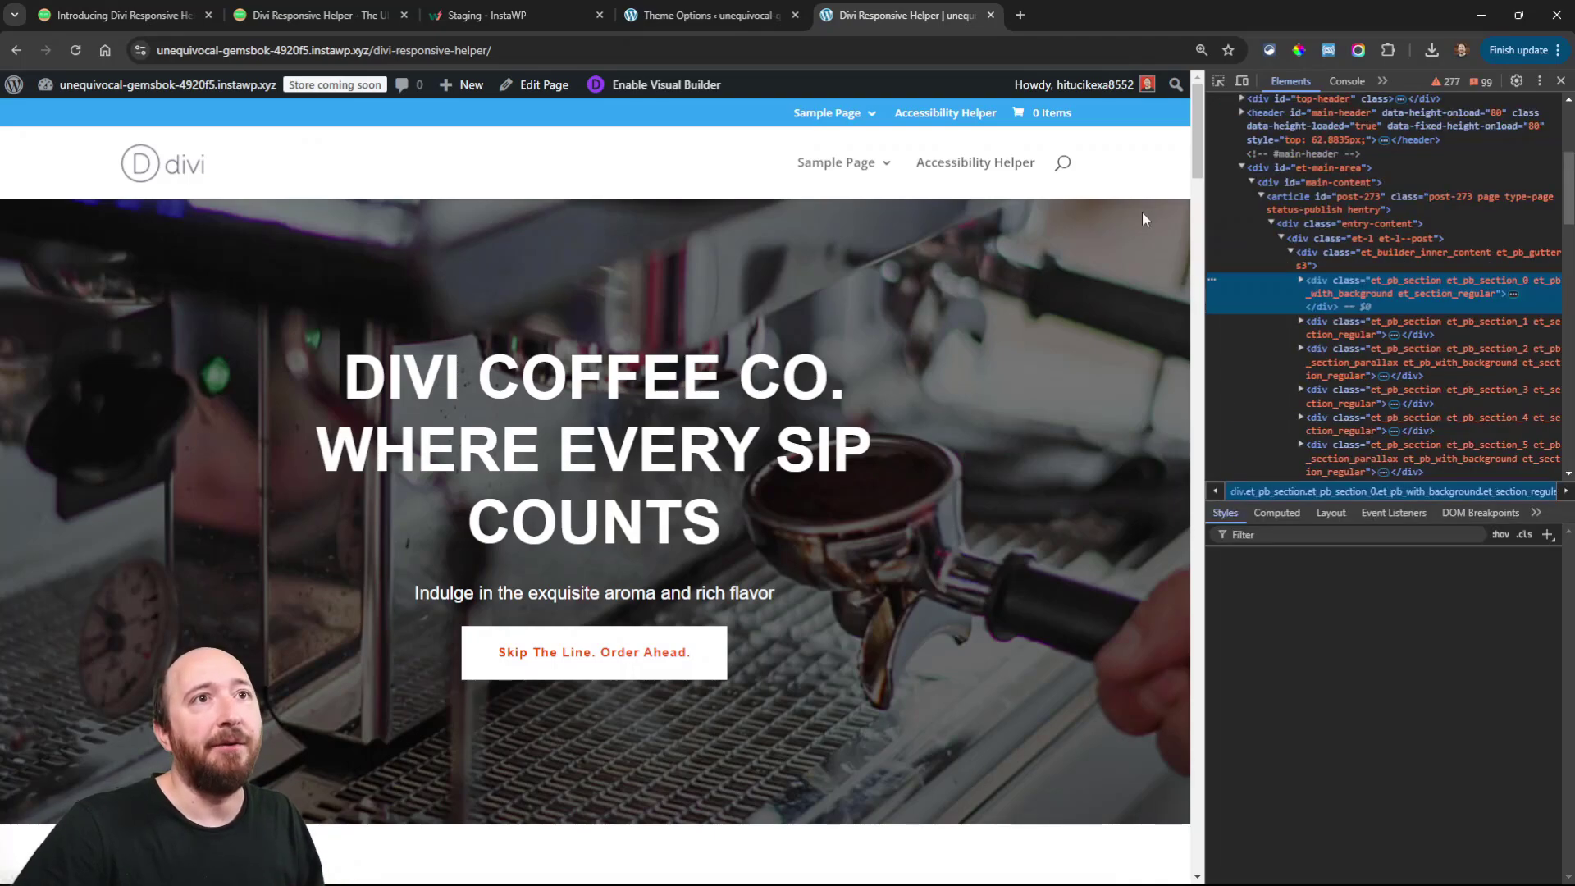
- Turn on responsive device mode and set the preview width to 975 px
left_click(1246, 77)
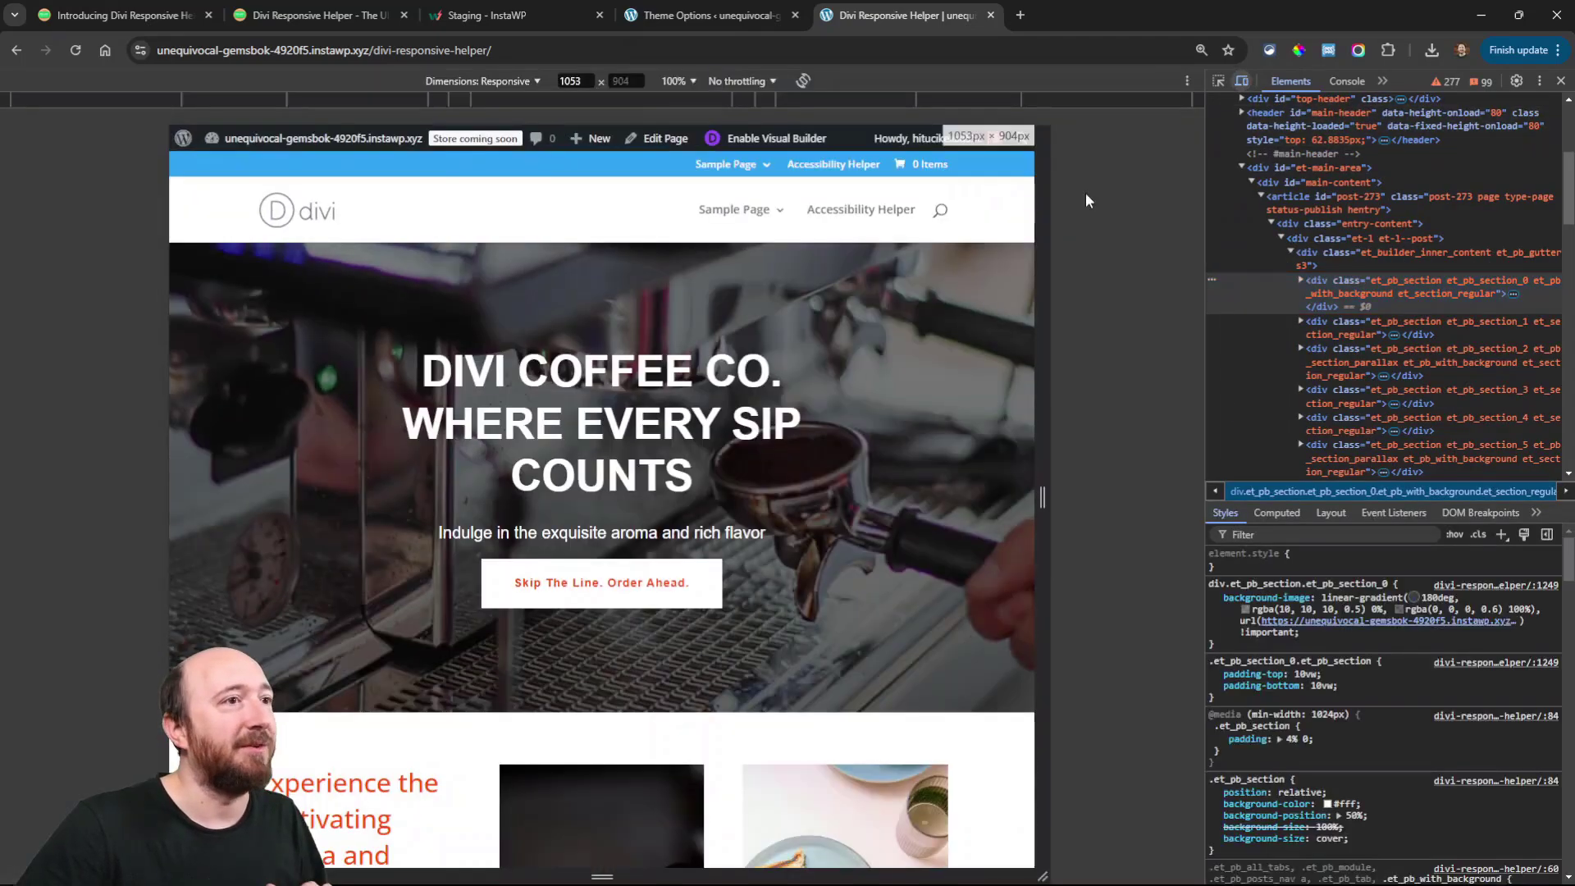
scroll(820, 459, "down", 10)
scroll(821, 459, "down", 10)
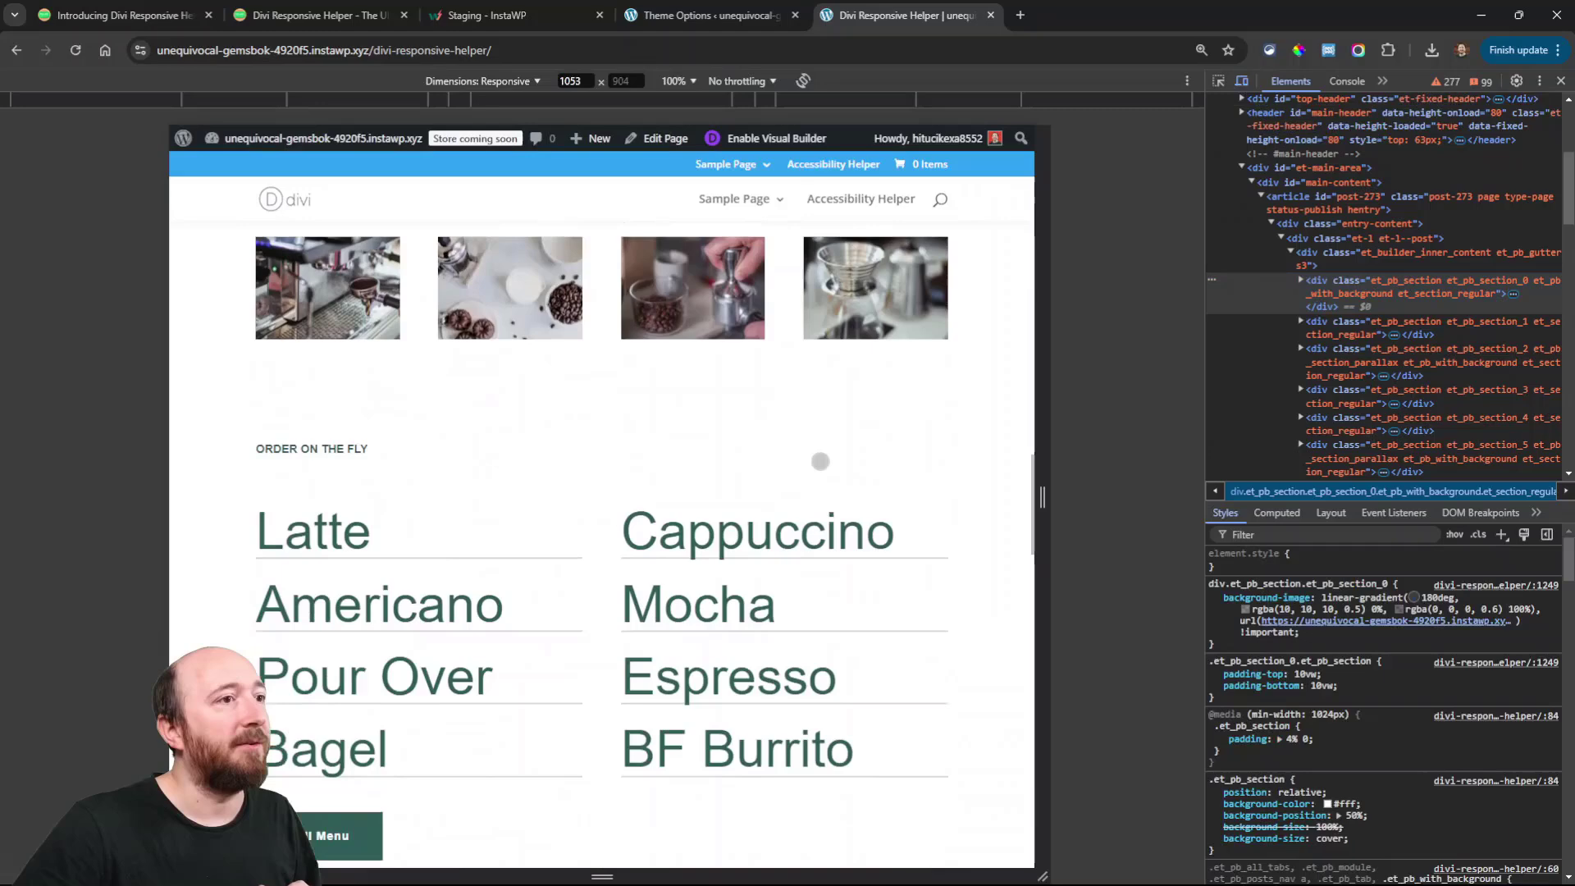
scroll(821, 459, "up", 6)
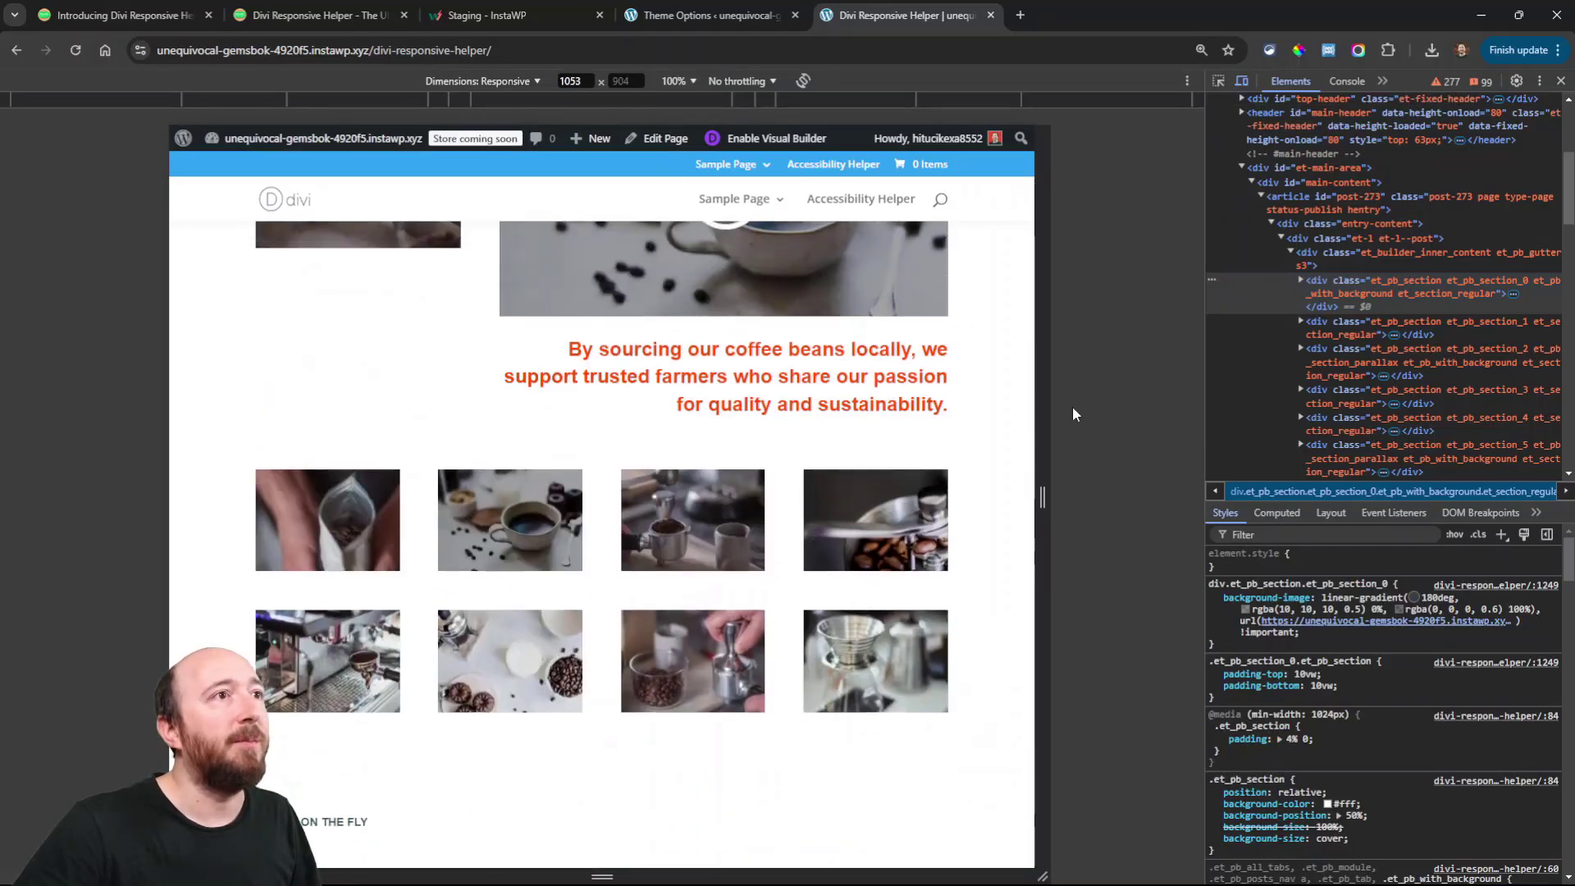
left_click_drag(1042, 497, 928, 504)
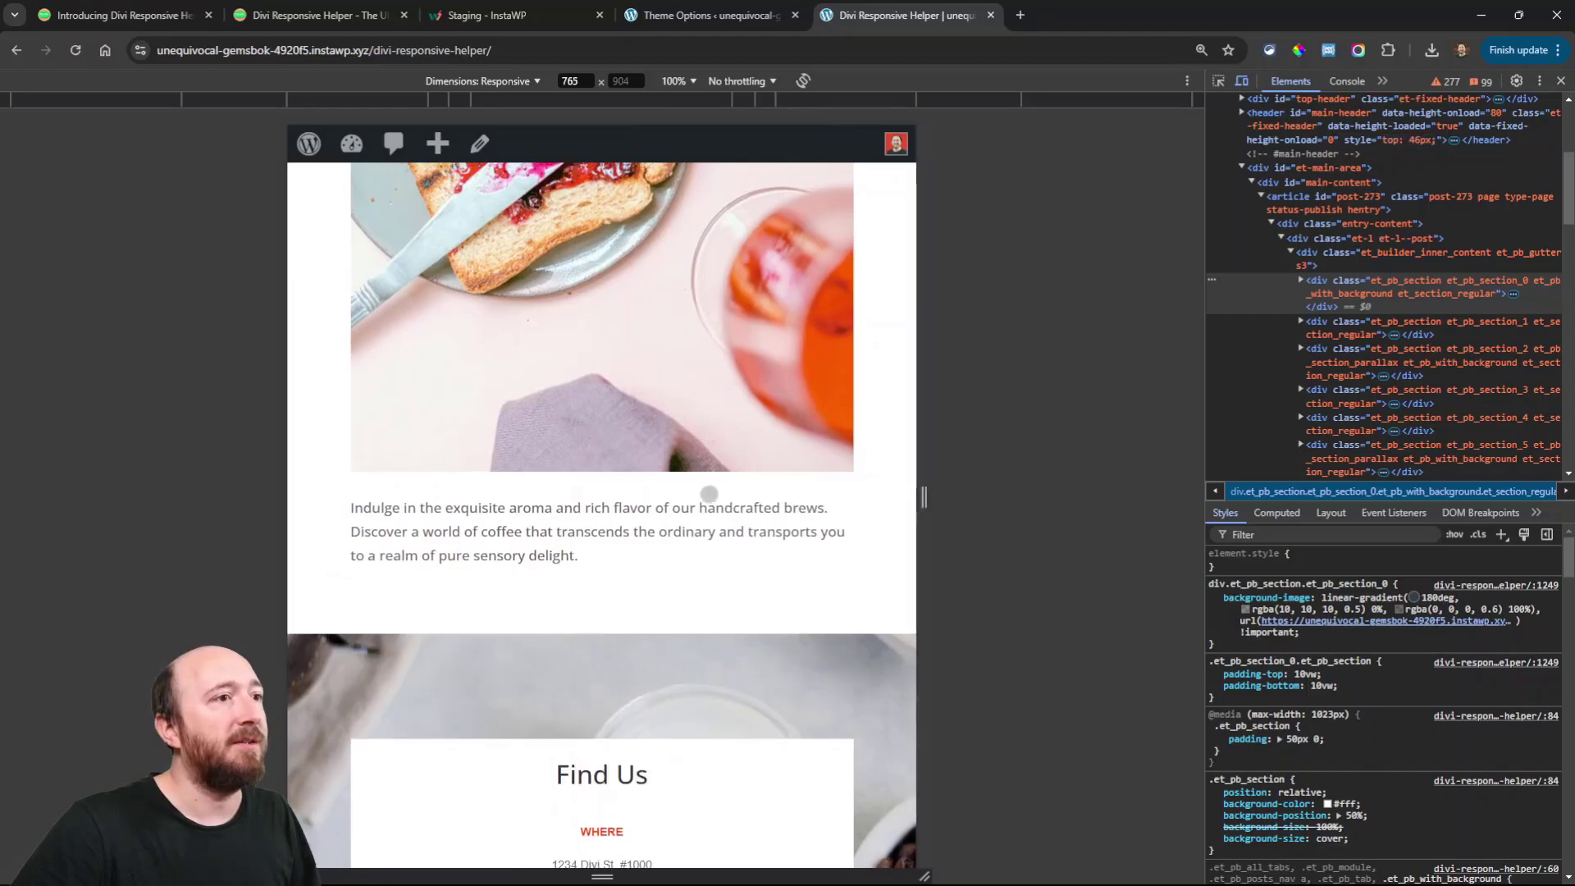
scroll(710, 492, "down", 10)
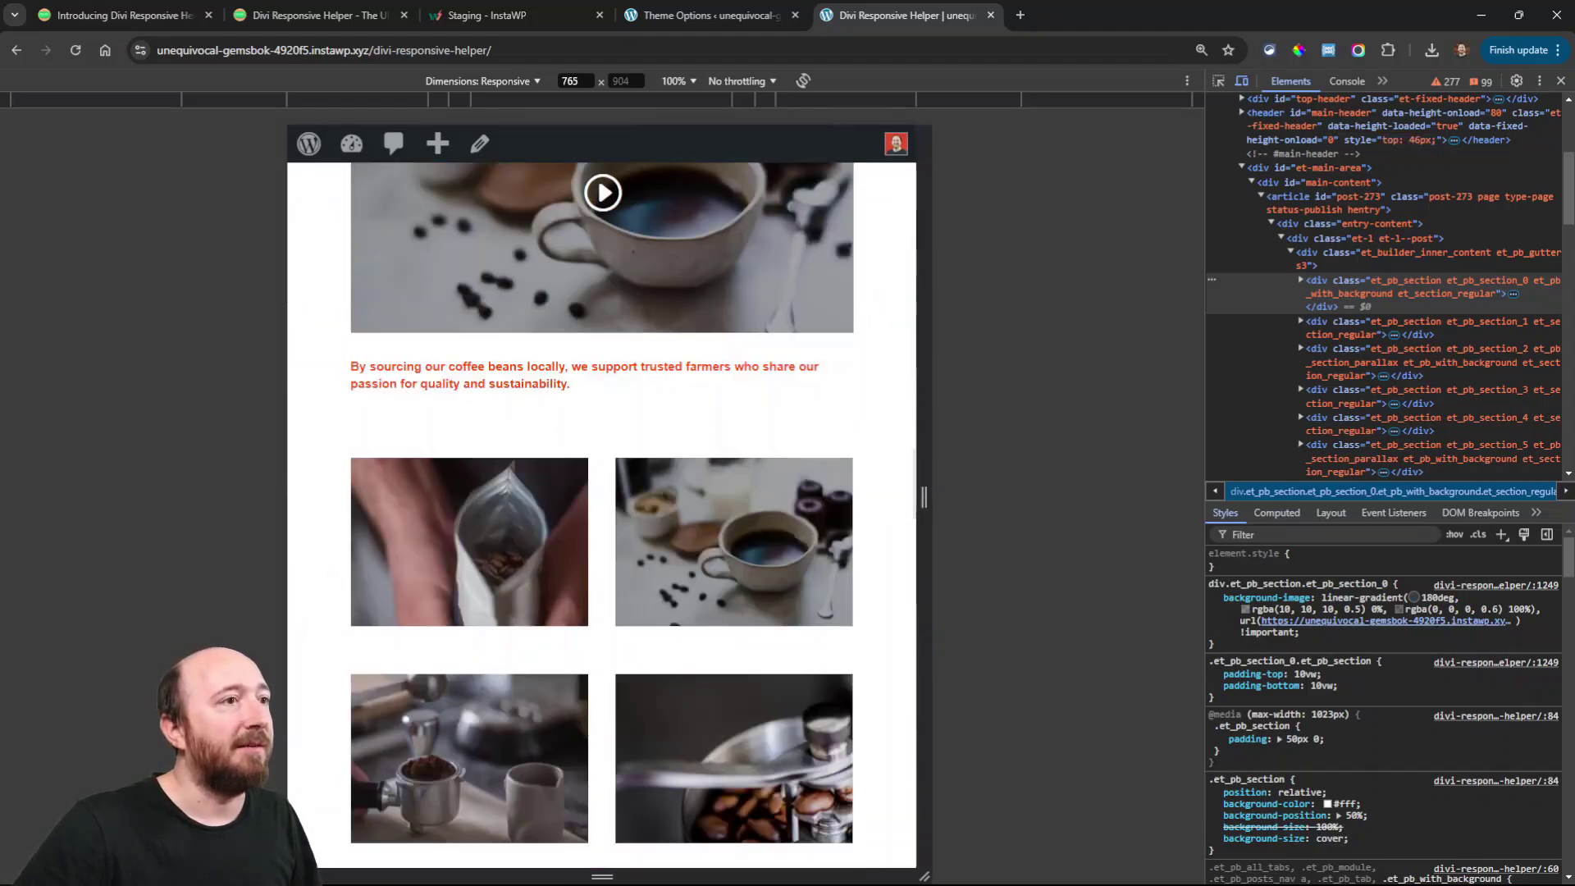
scroll(637, 518, "down", 4)
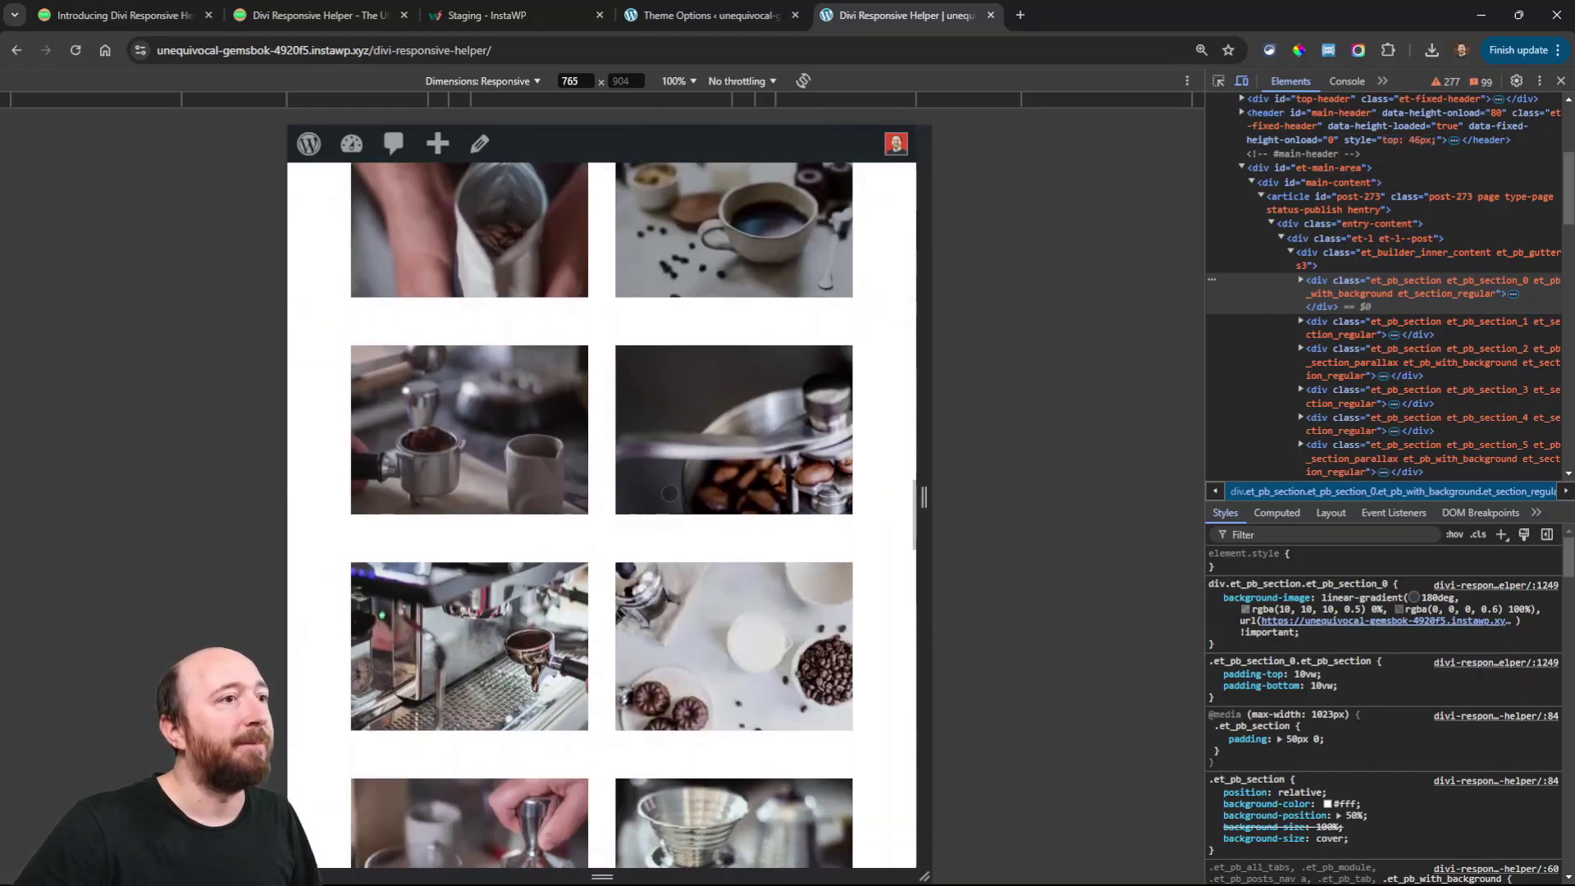
left_click(588, 80)
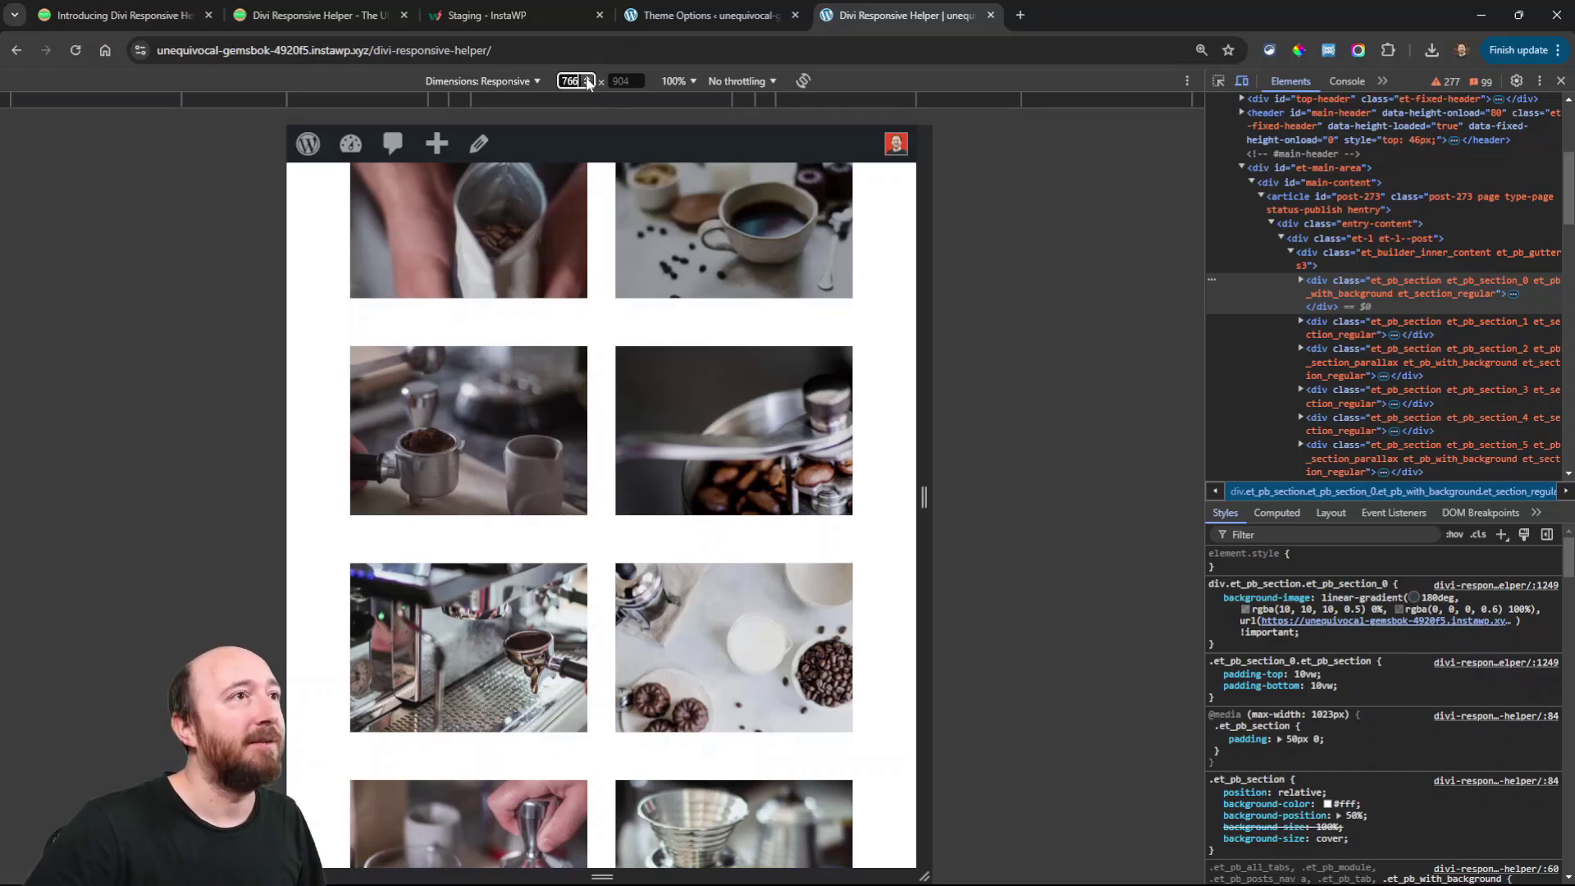
left_click(587, 79)
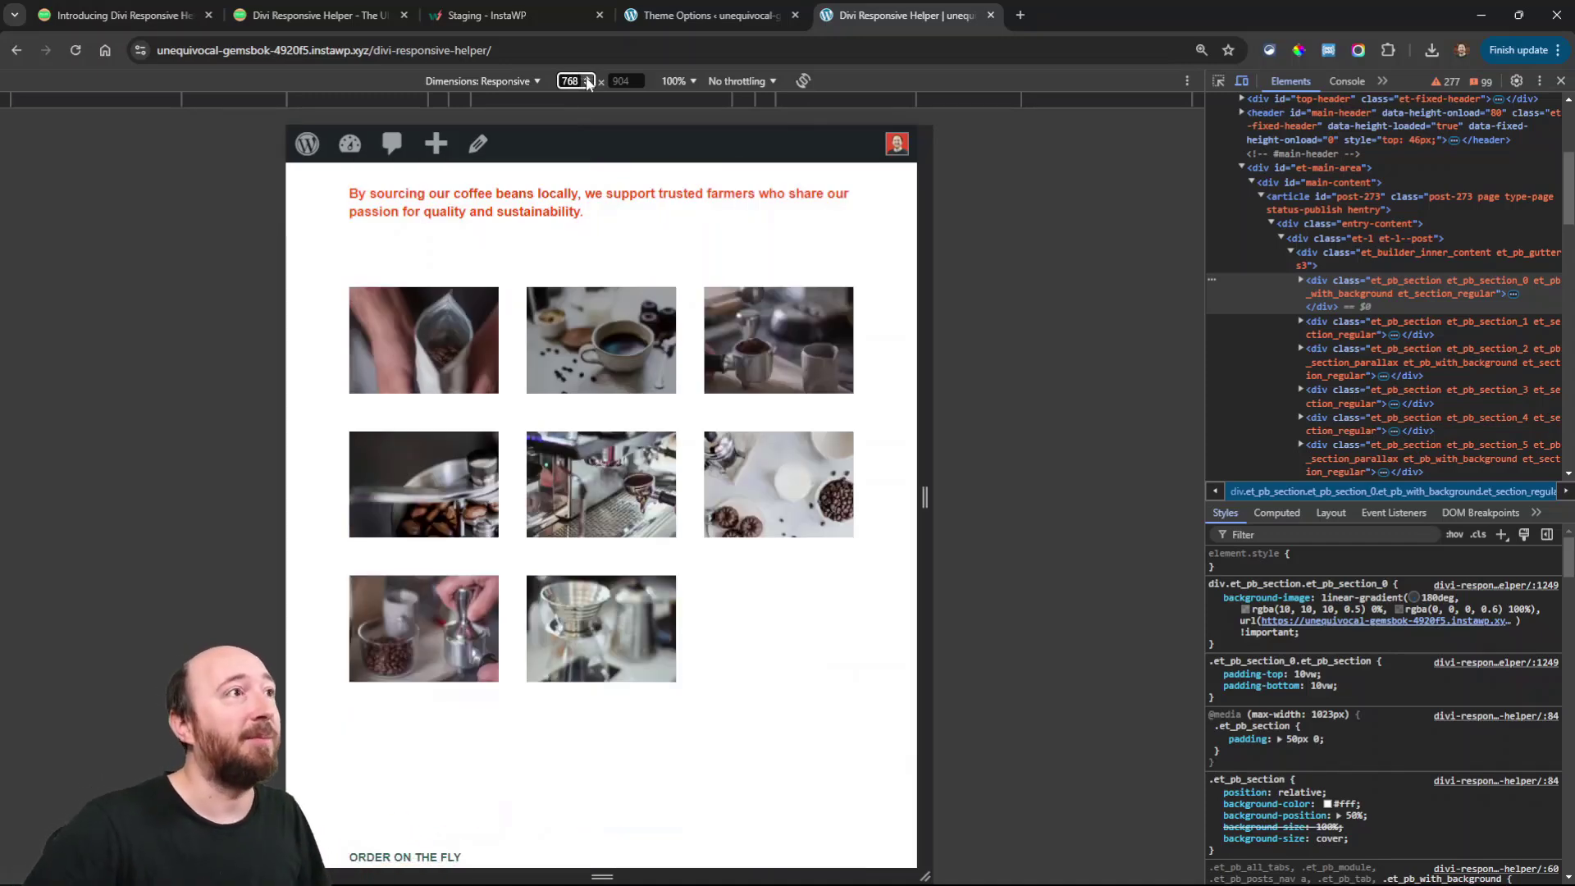
type("975")
key("Return")
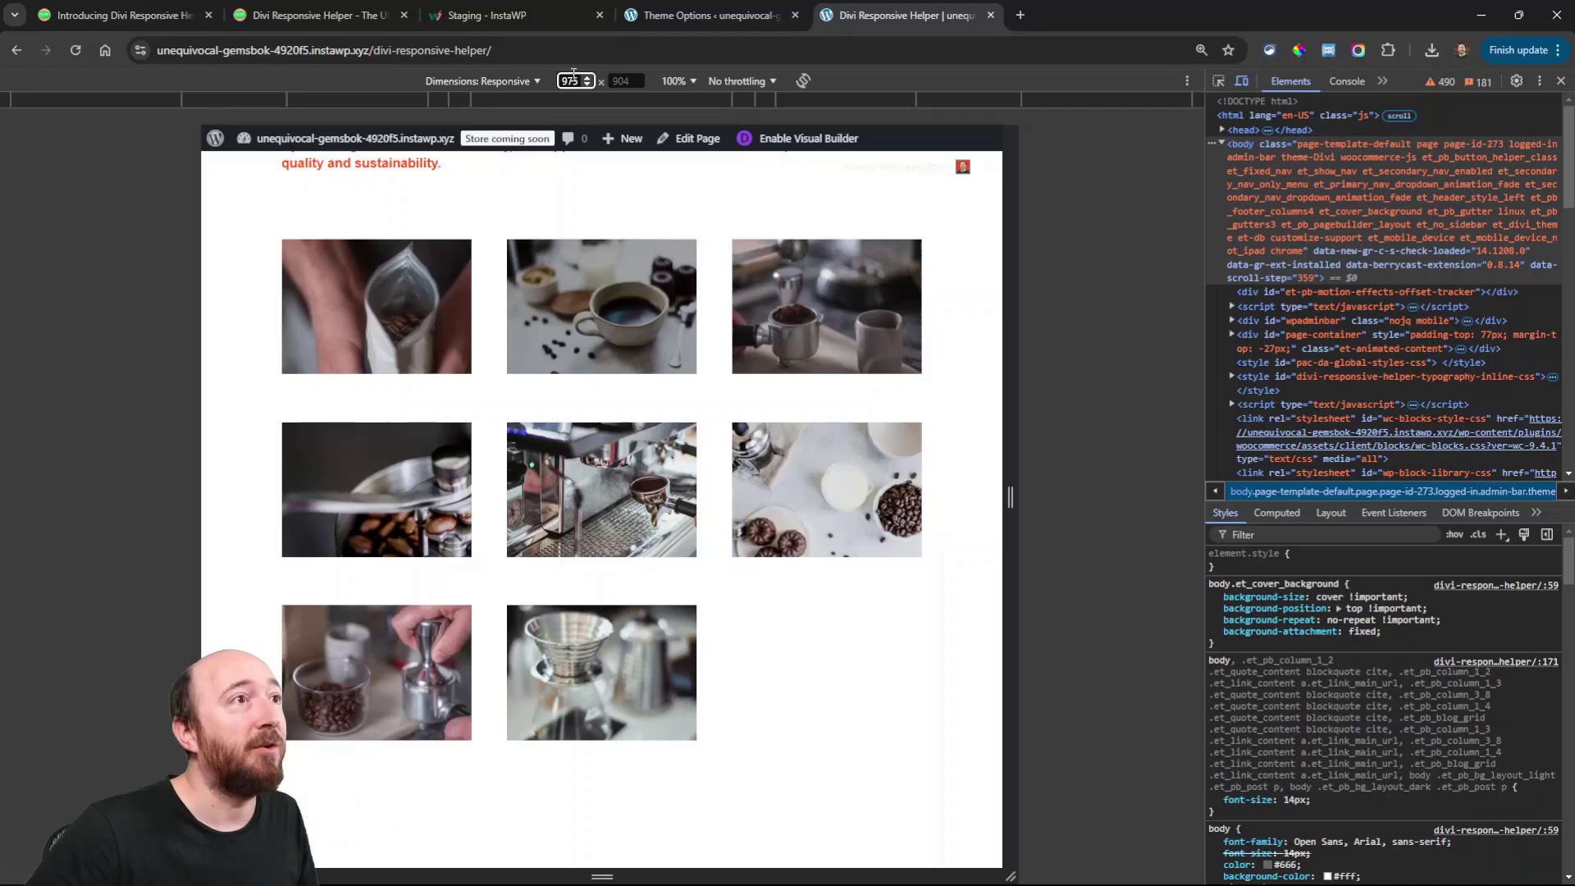
- Compare the 981 px desktop layout, then lower the preview width to 980 px
scroll(587, 76, "up", 4)
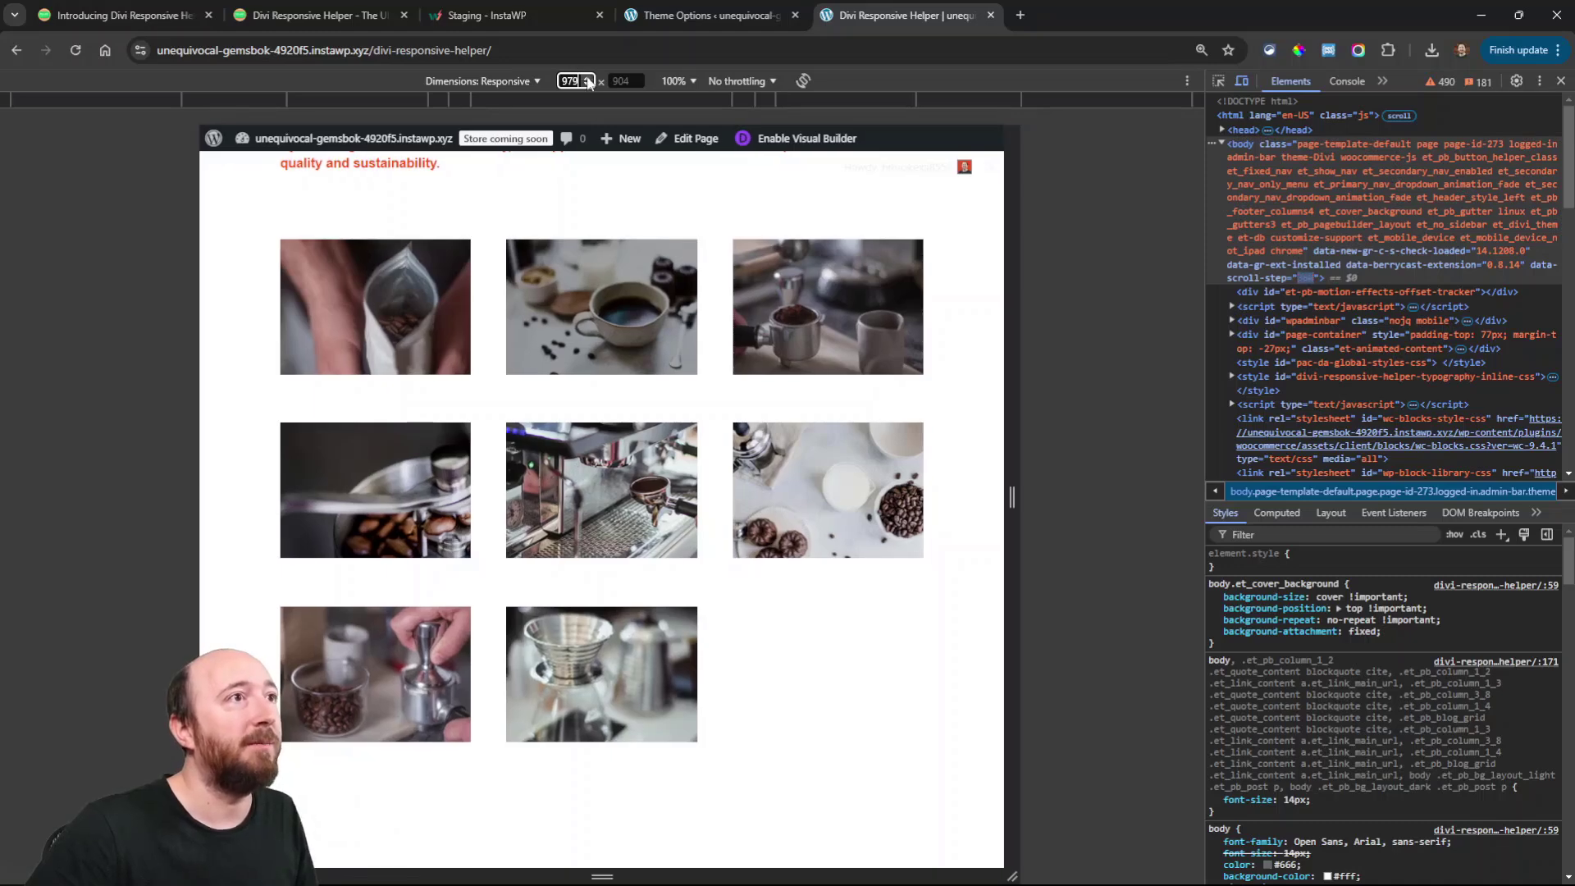
scroll(589, 83, "up", 1)
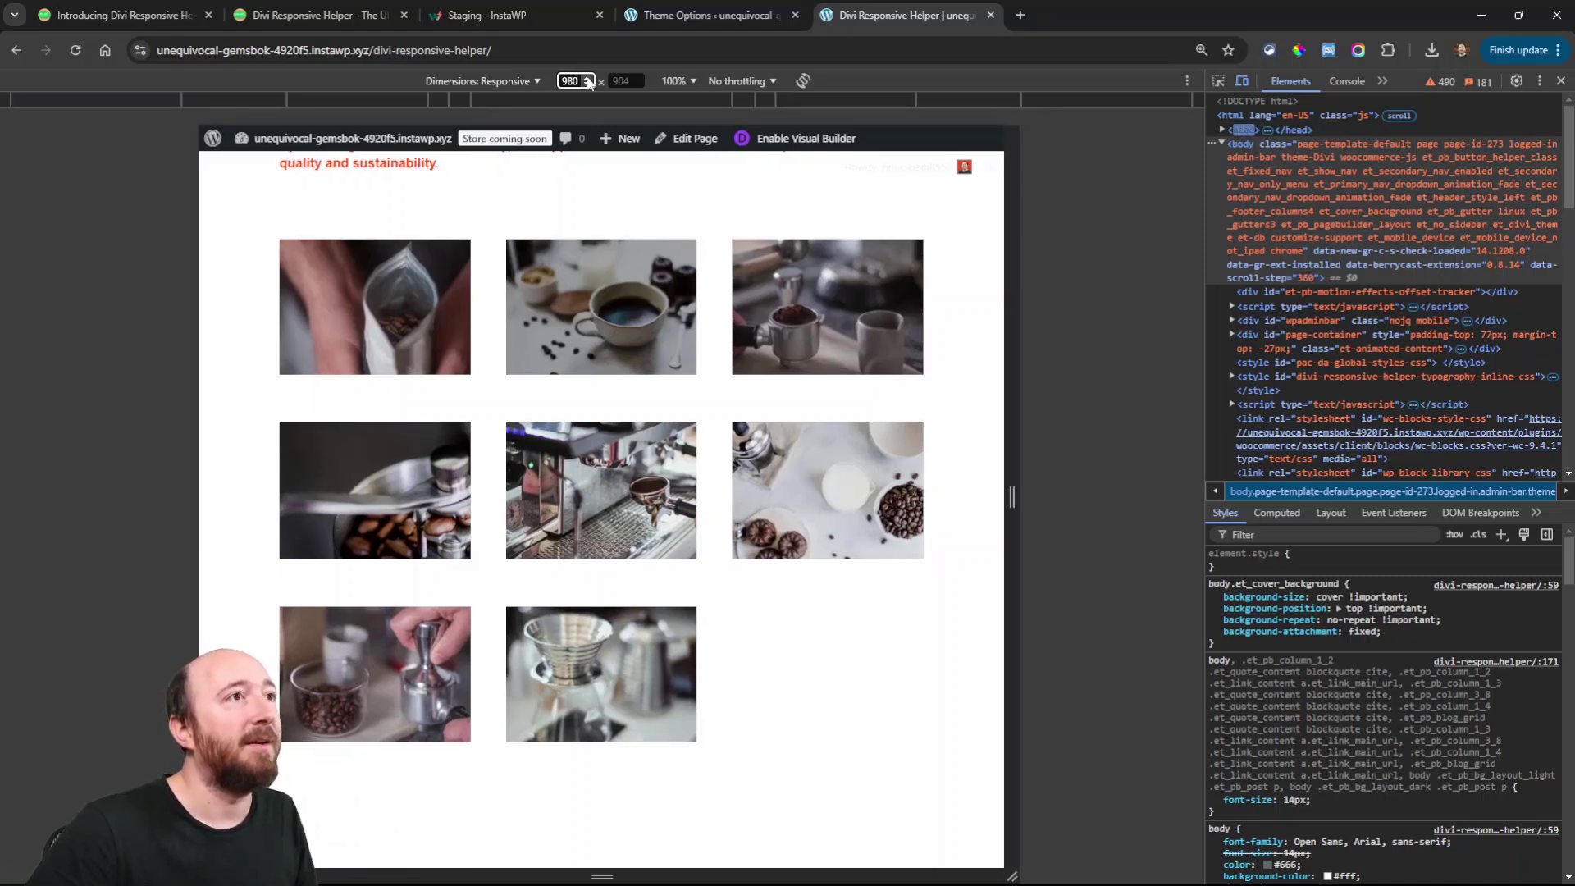
scroll(588, 82, "up", 1)
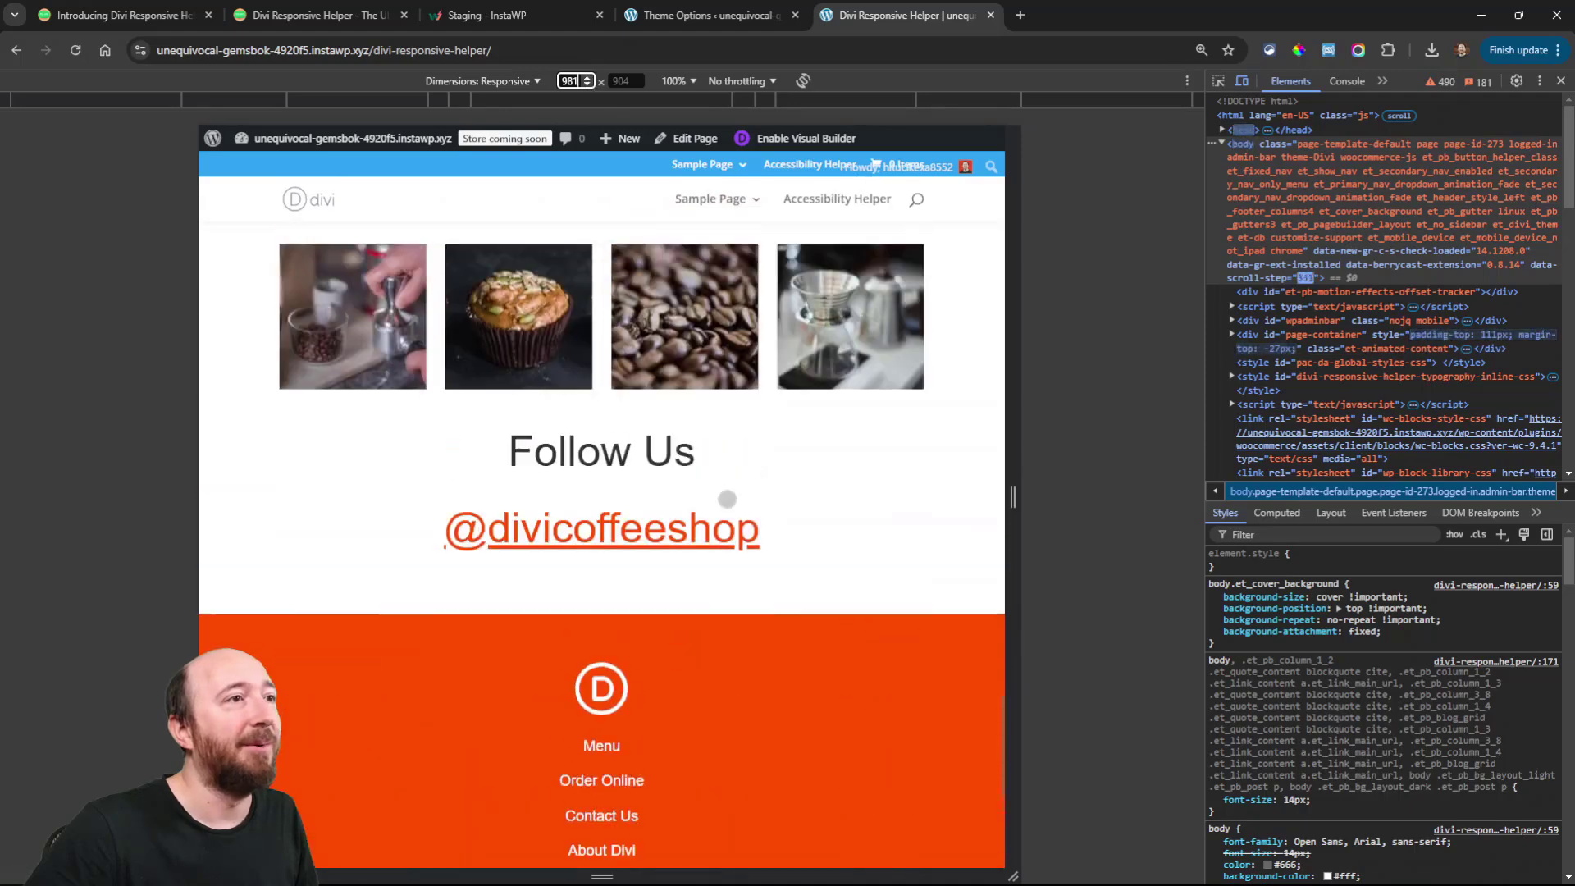
scroll(727, 499, "up", 10)
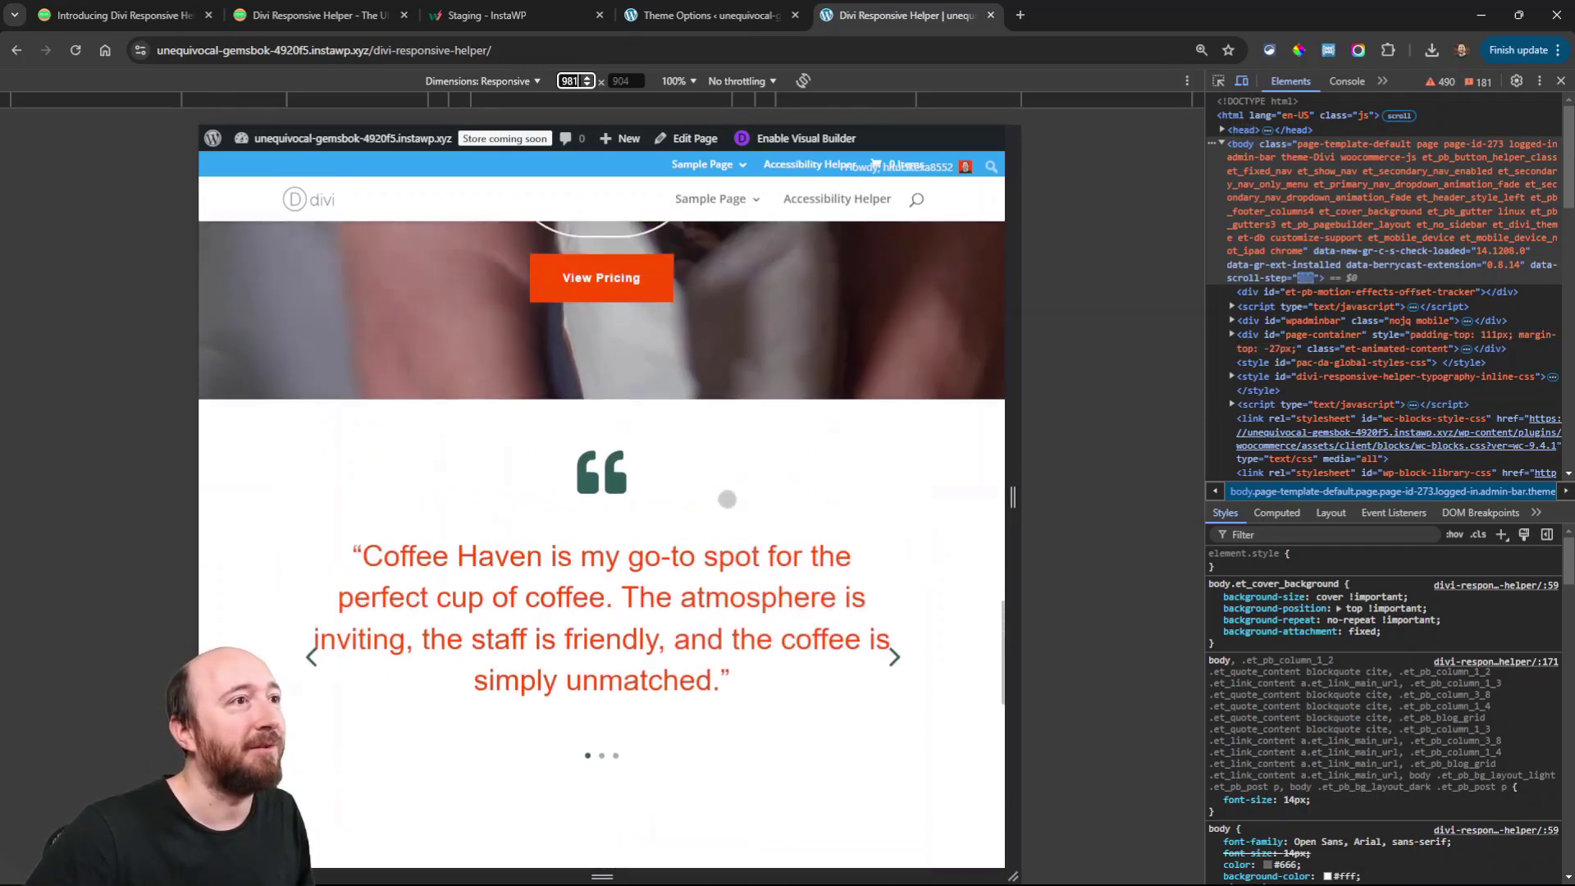
scroll(727, 499, "up", 8)
scroll(762, 414, "down", 2)
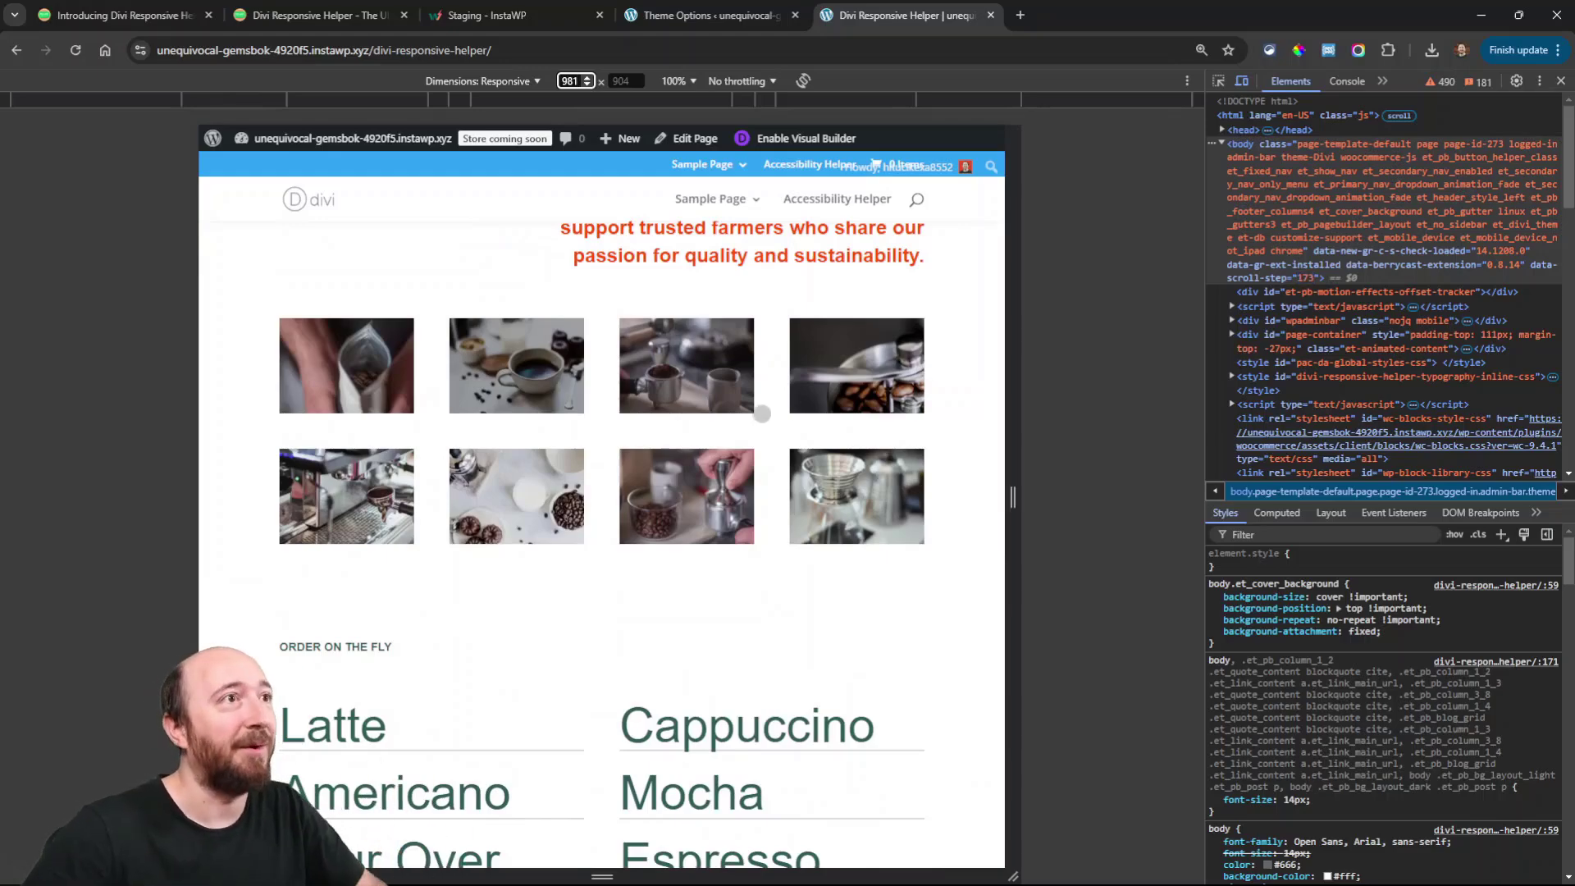
scroll(771, 417, "up", 15)
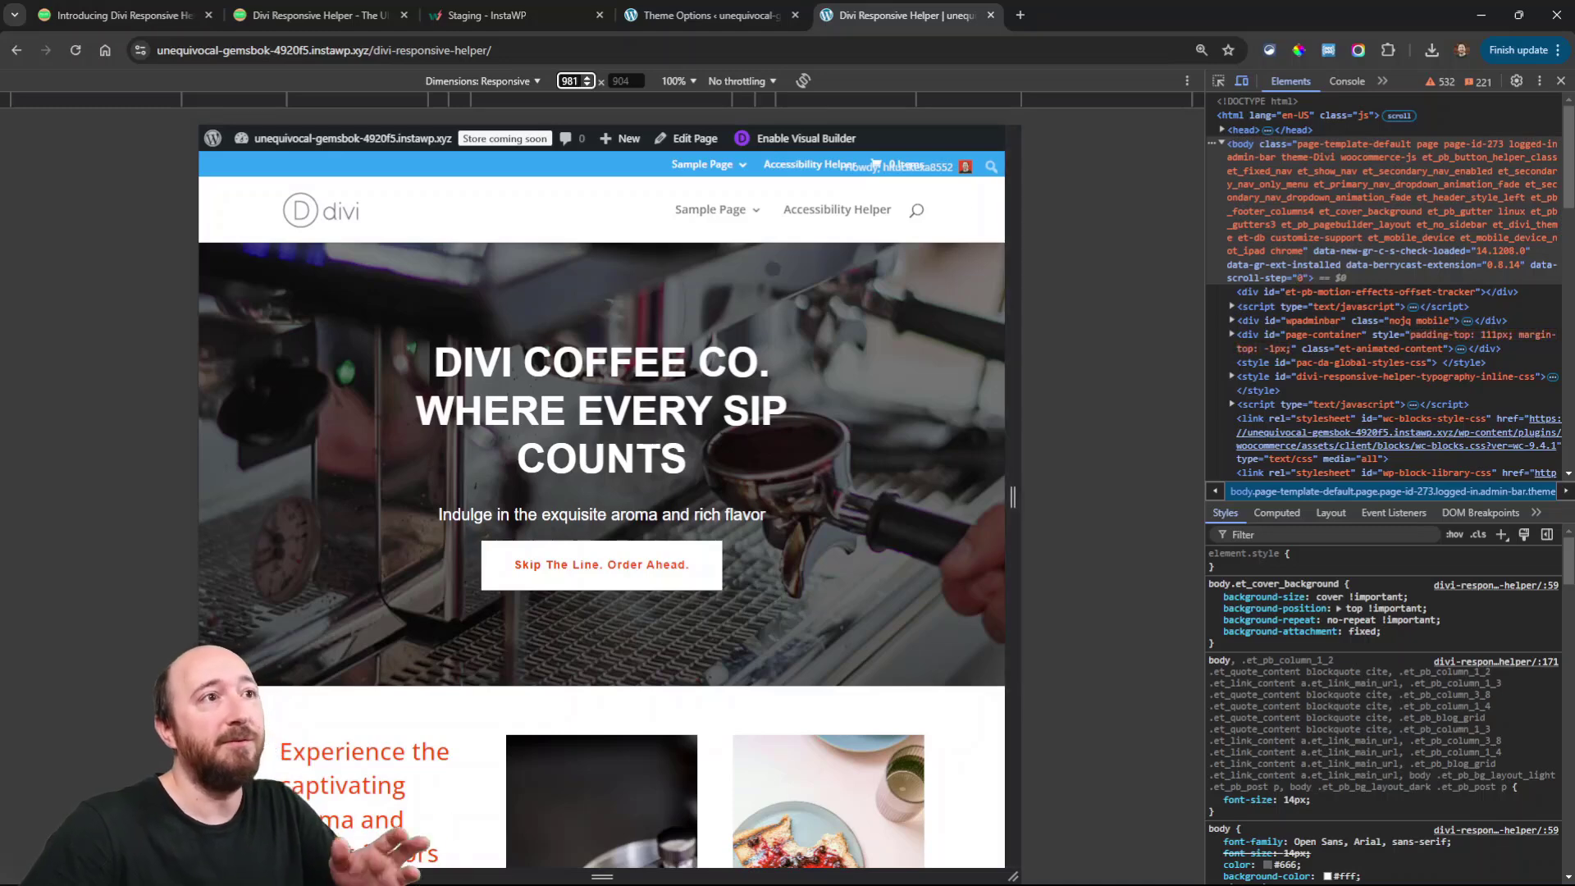
left_click(588, 84)
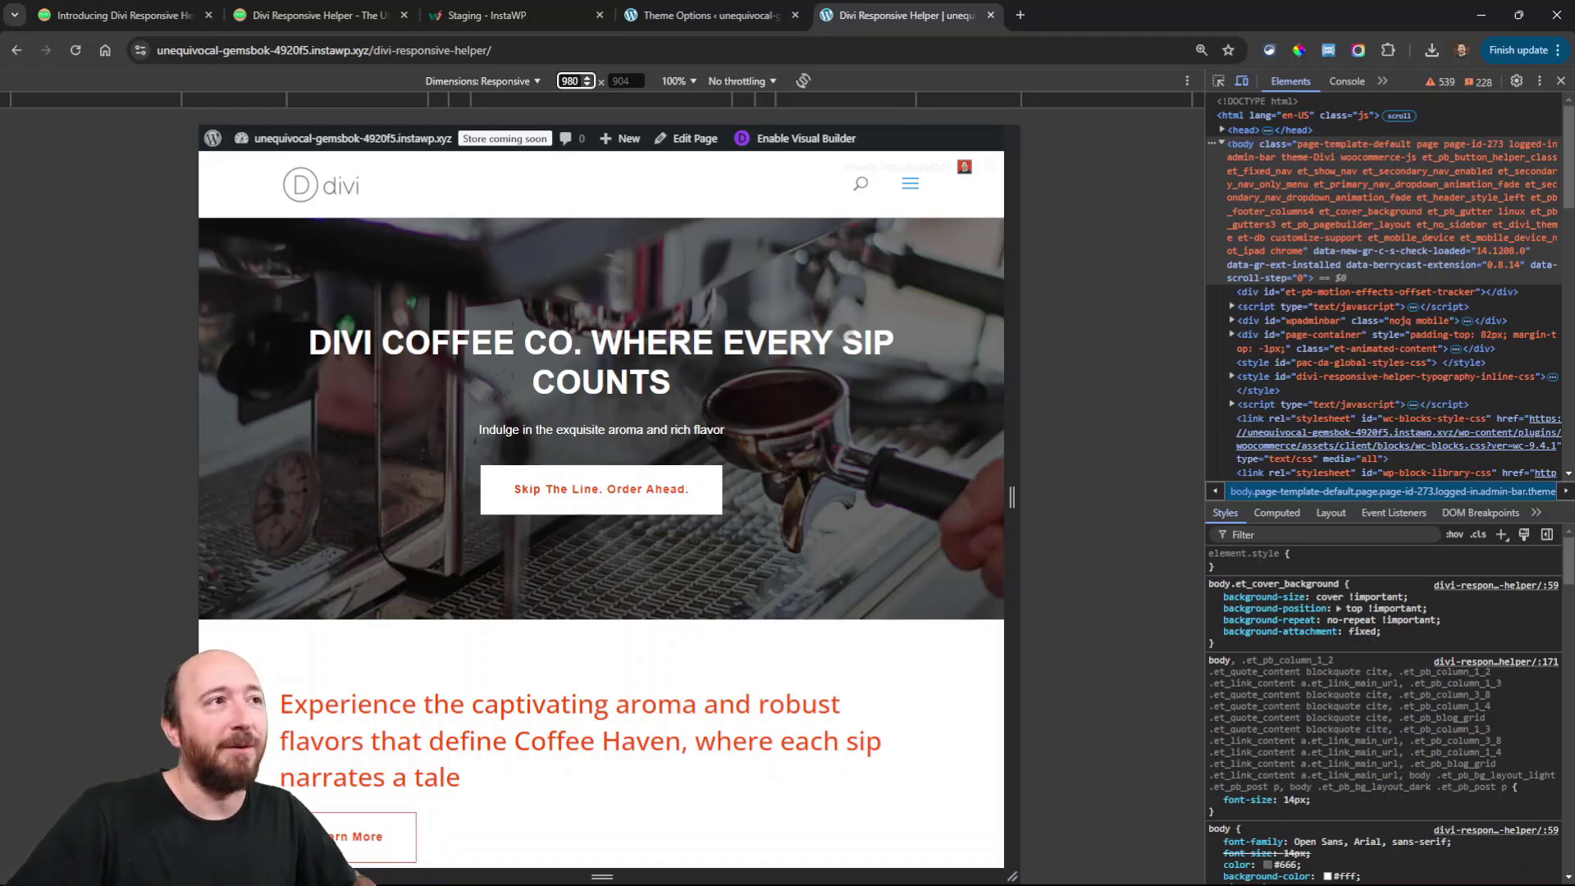
- Save custom breakpoints of 1024 px desktop and 420 px phone in Divi Theme Options
left_click(680, 14)
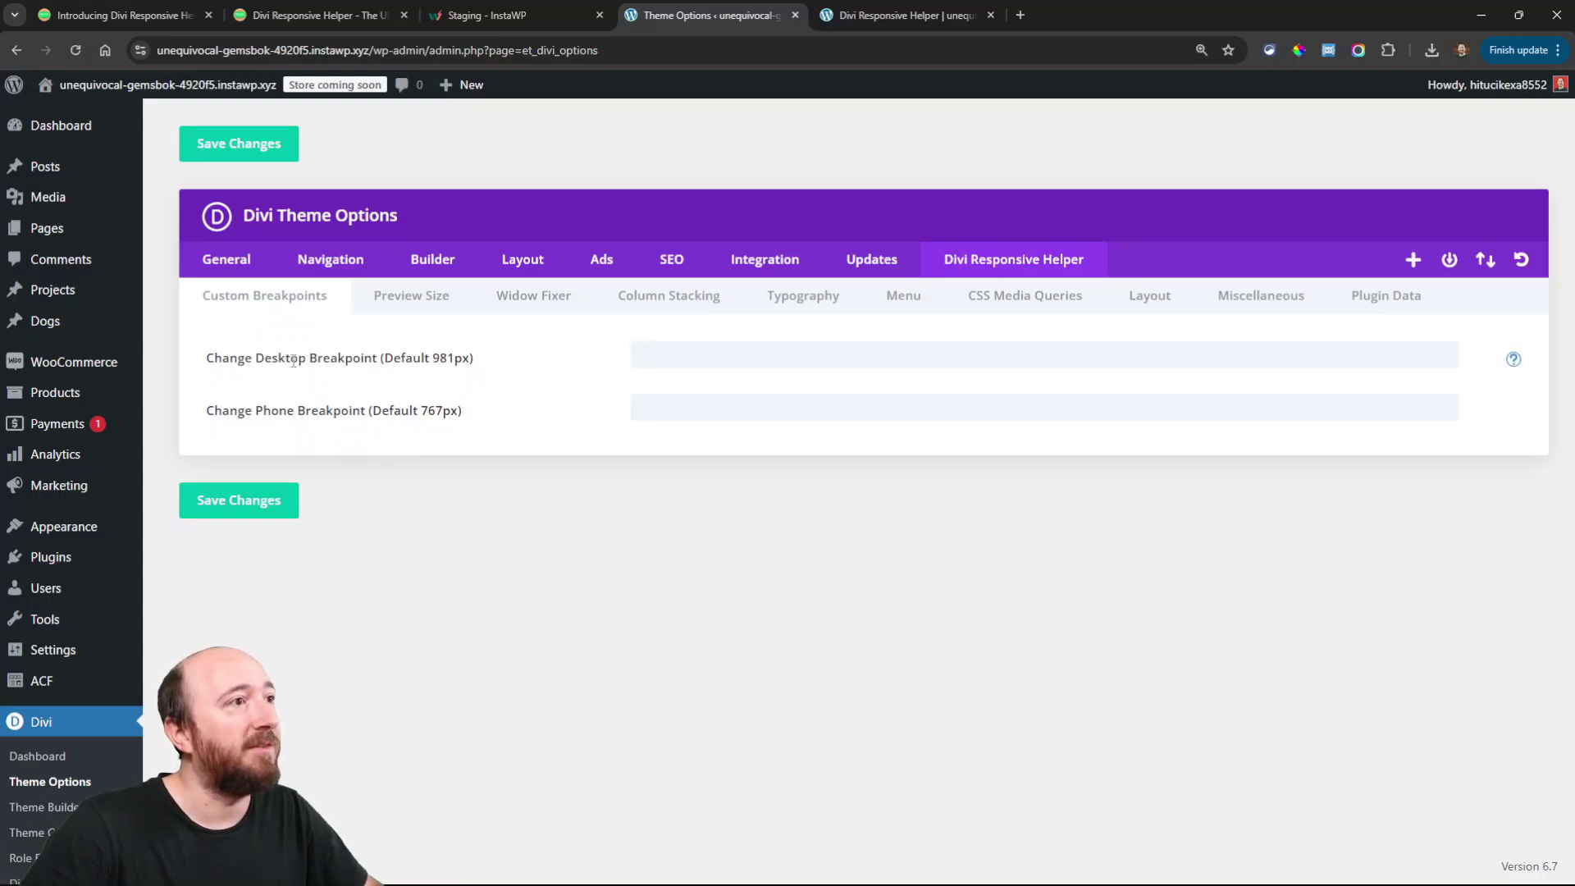
left_click(670, 351)
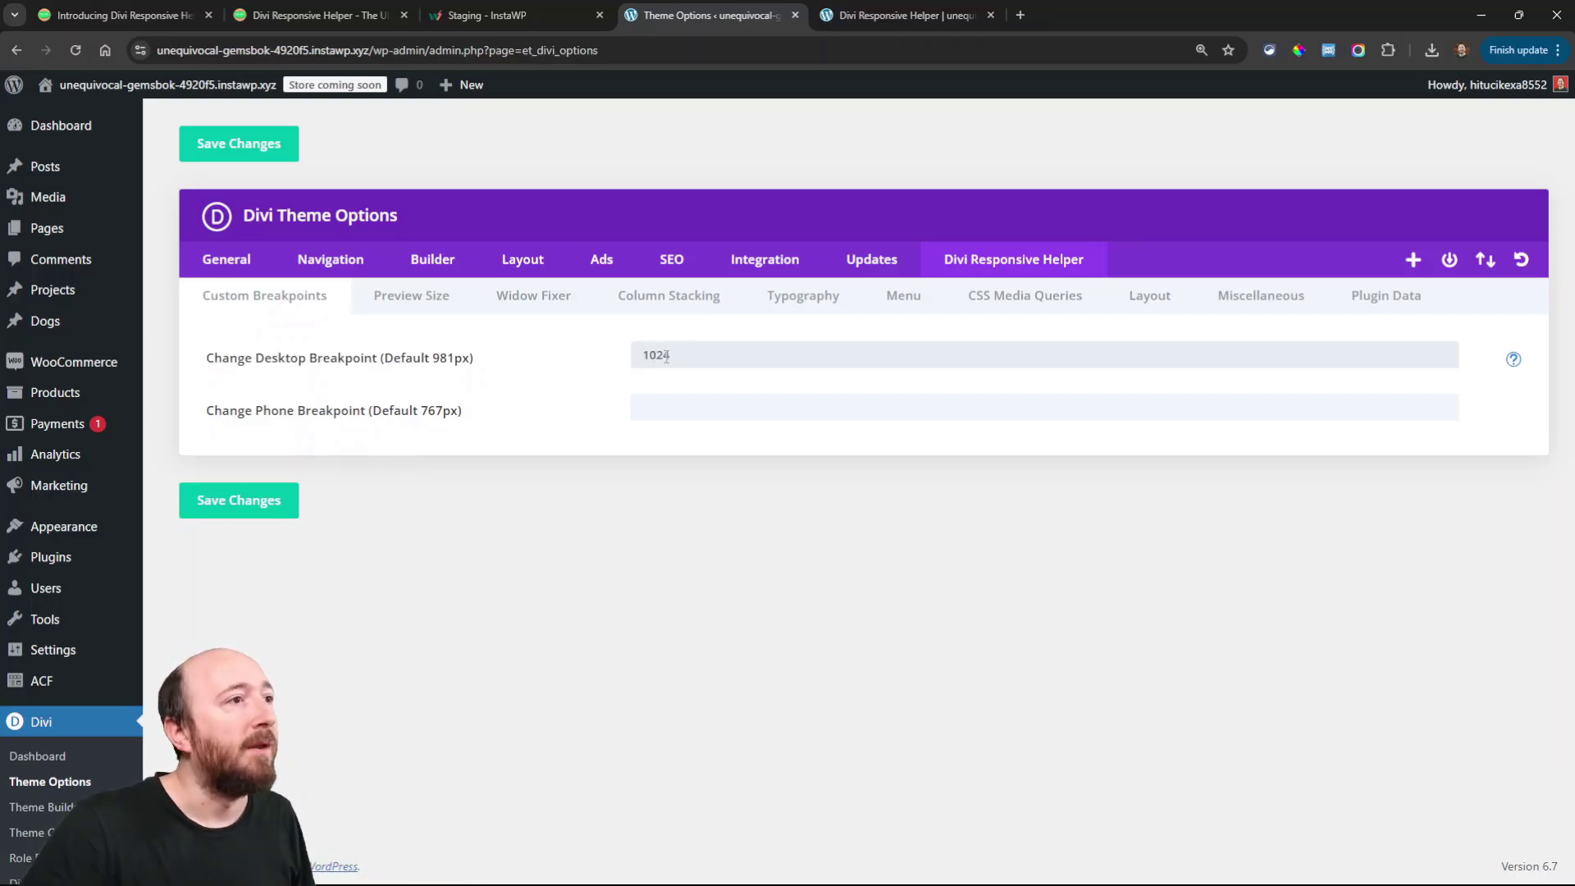
left_click(665, 415)
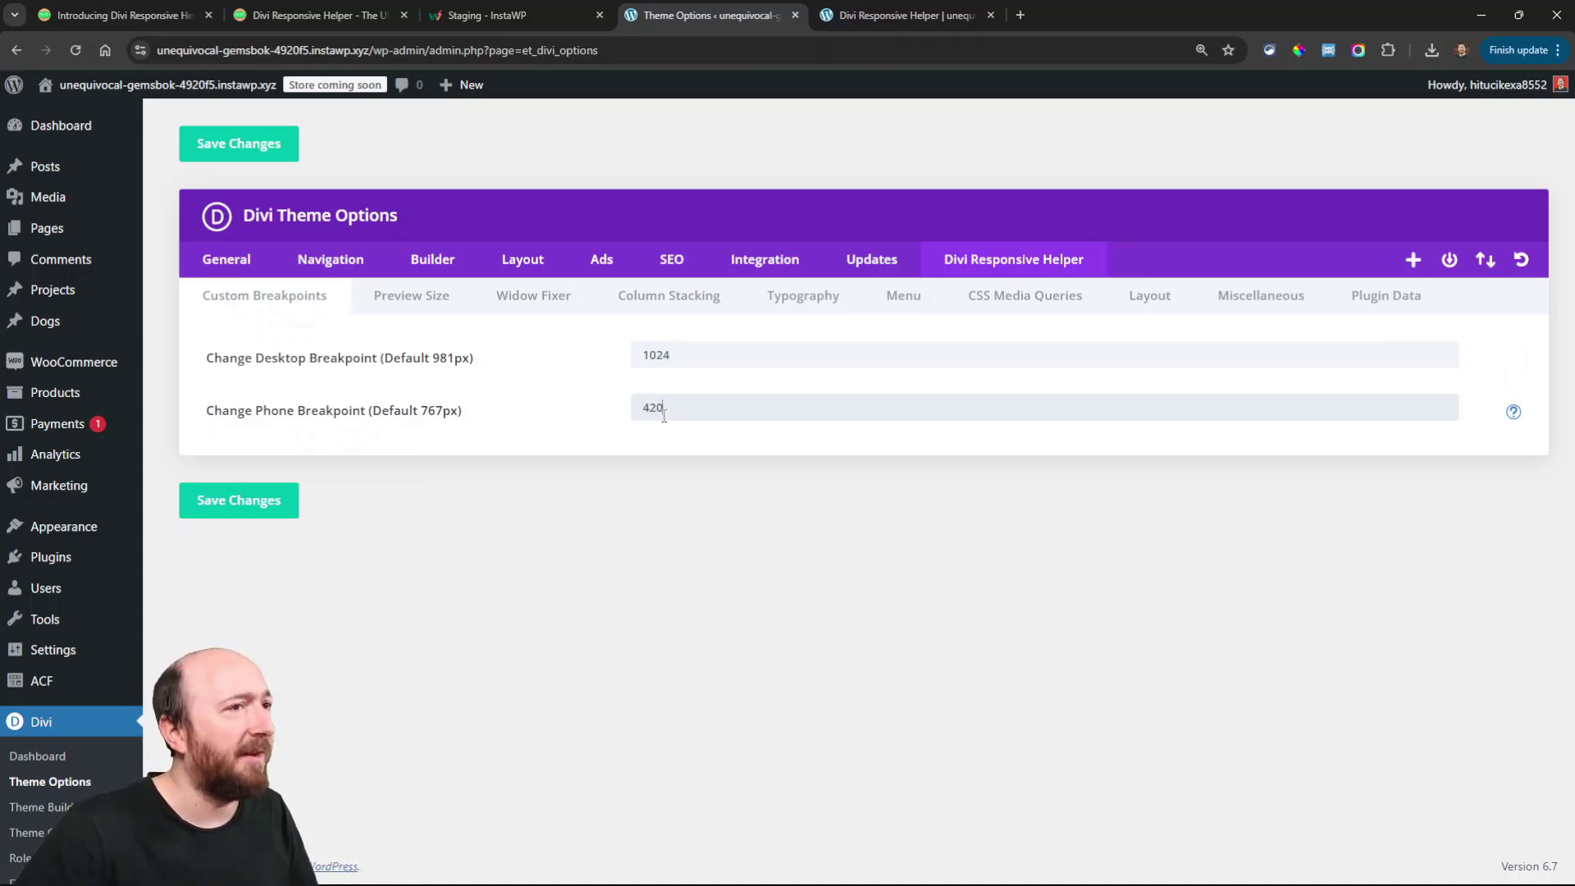
left_click(249, 513)
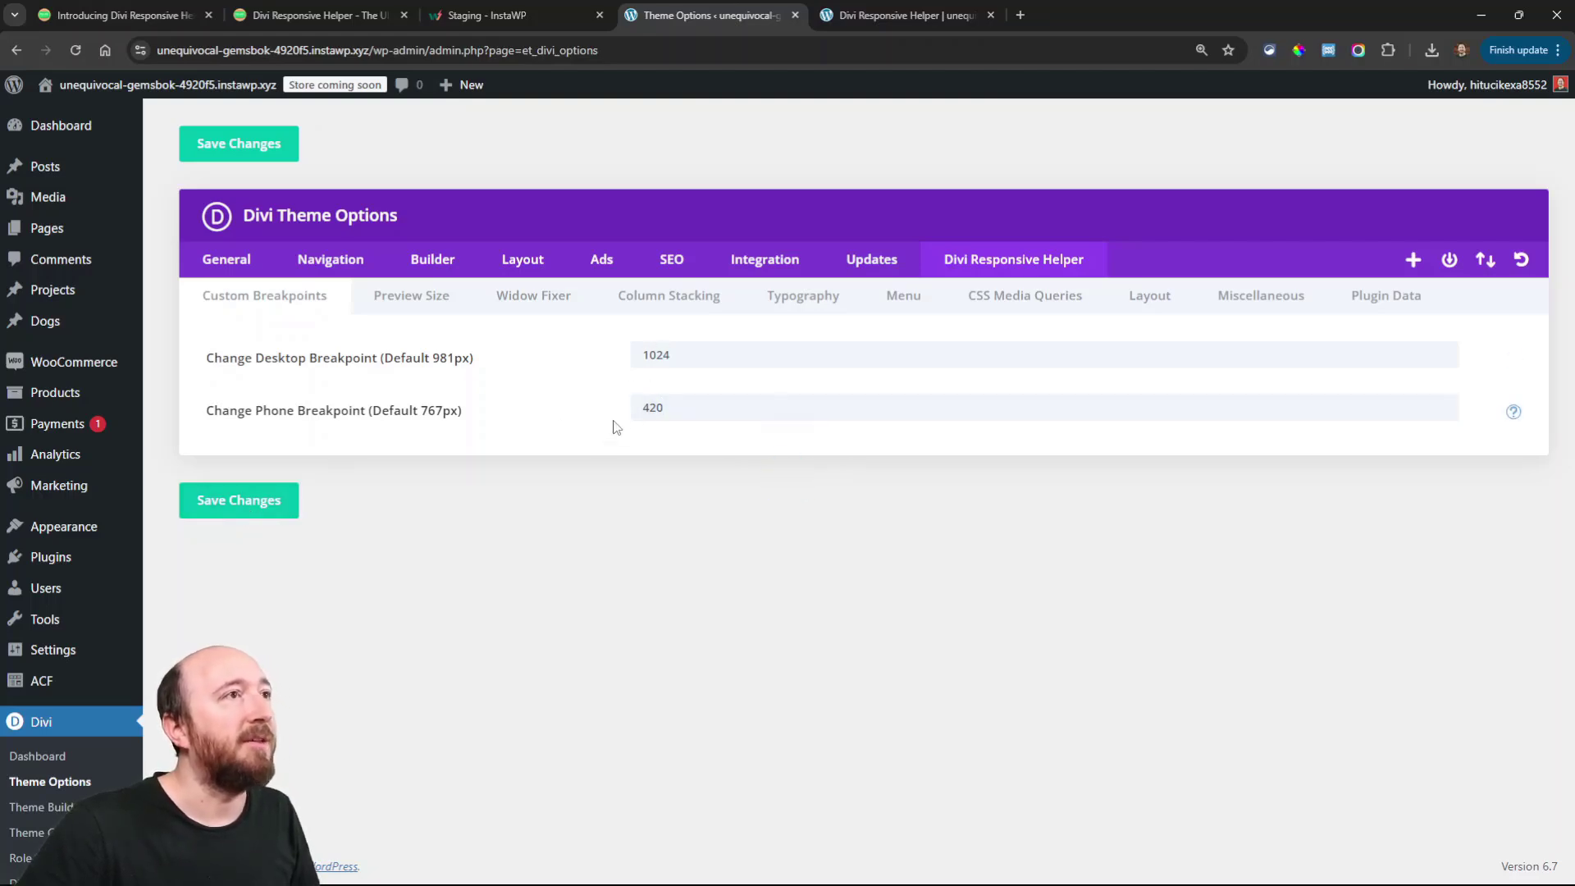
left_click(894, 16)
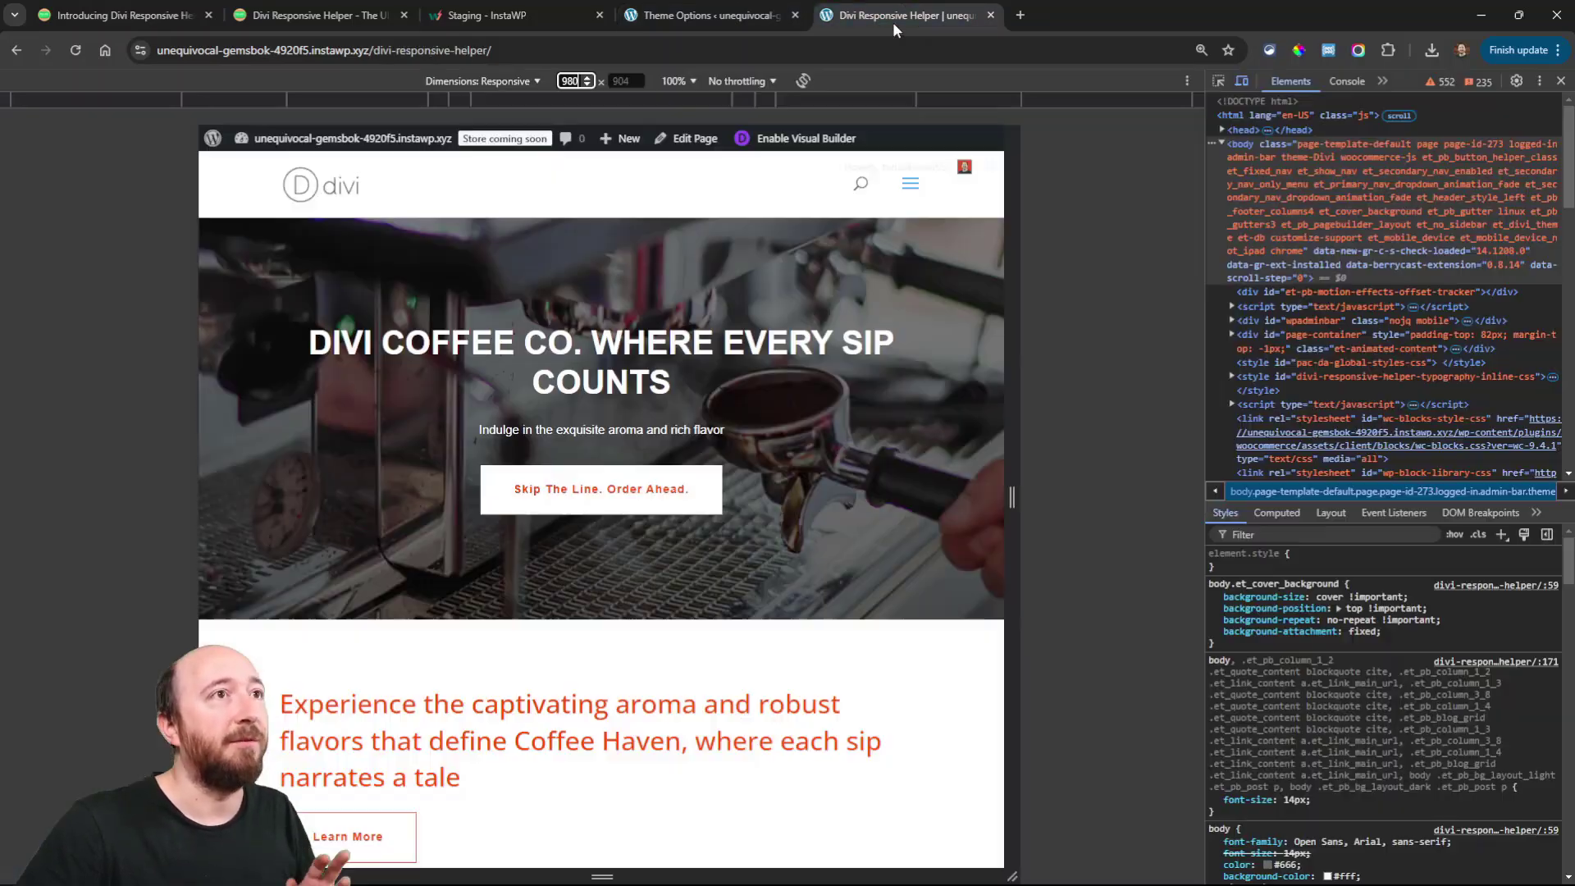
- Reload the demo page and step the preview width up to 1024 px to show the desktop header
left_click(76, 51)
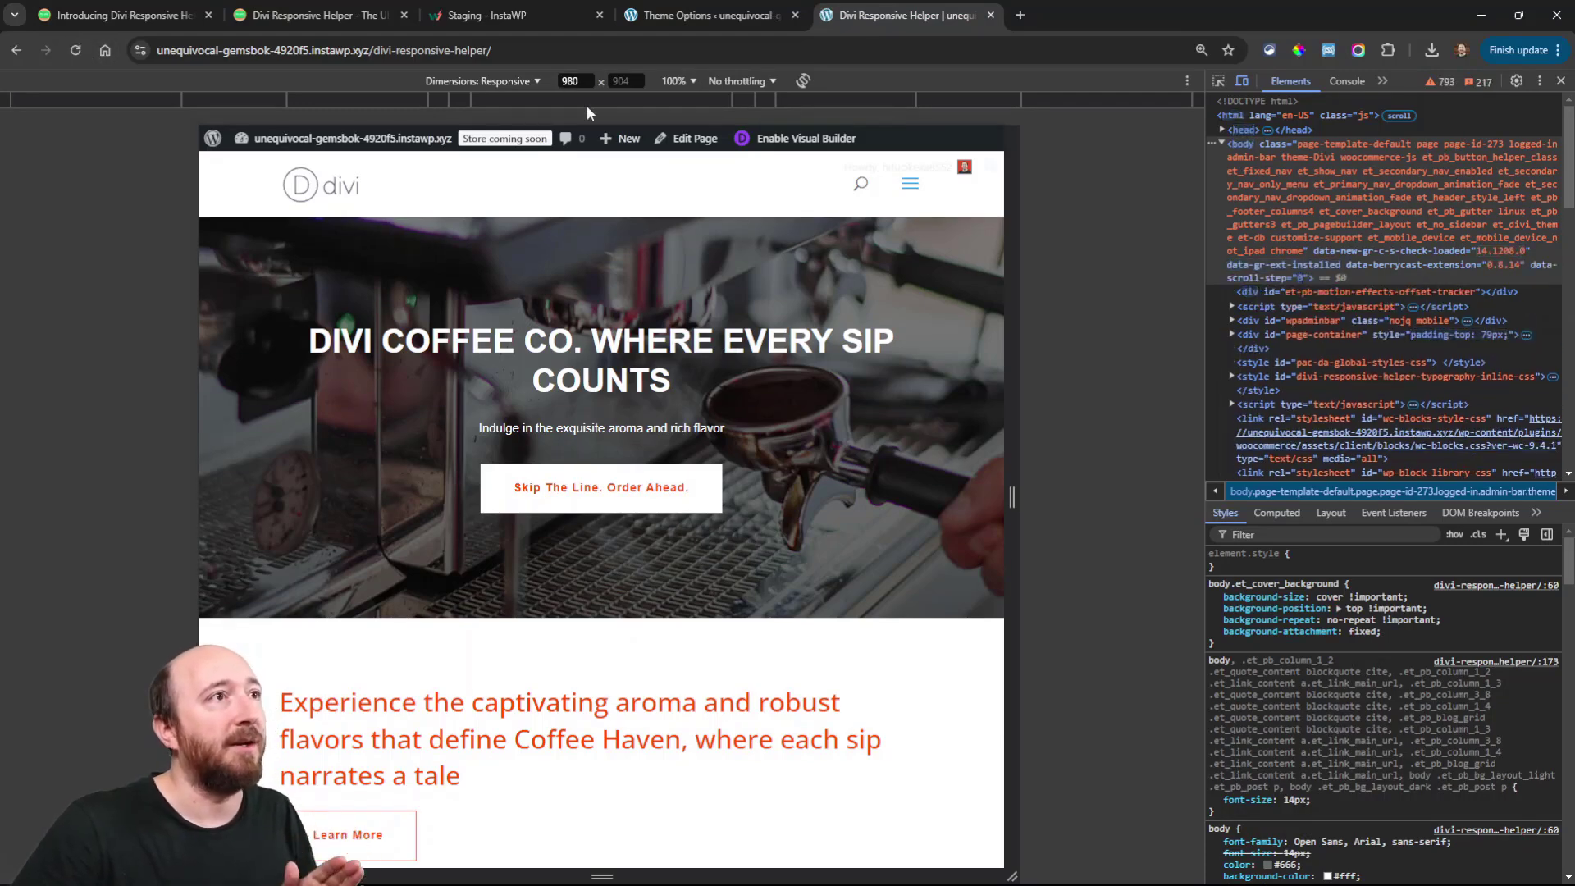
left_click(587, 78)
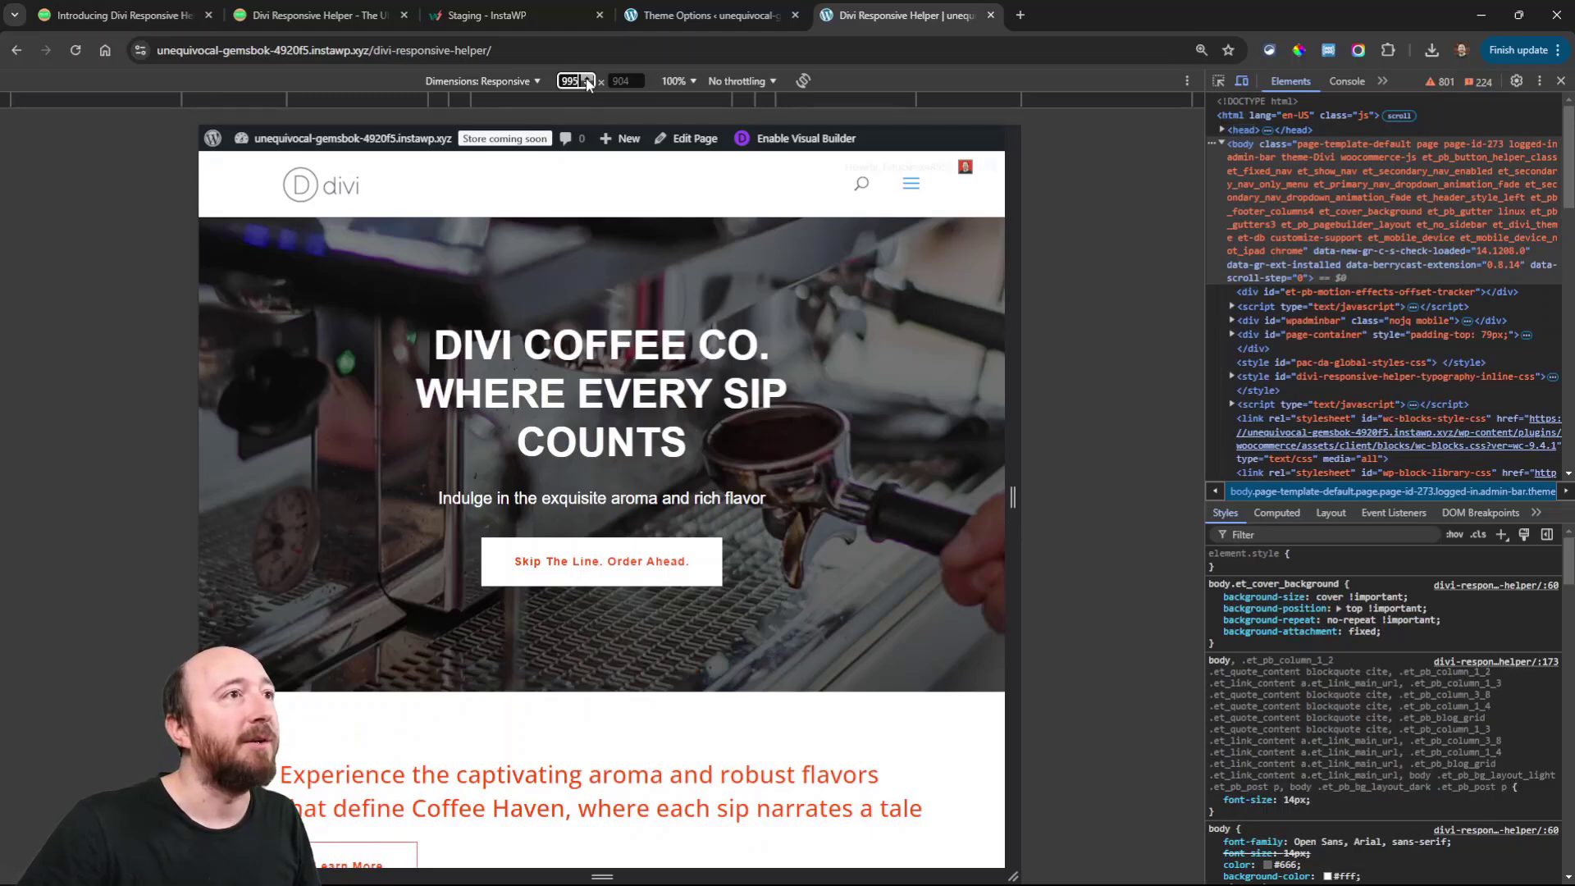
left_click(587, 79)
left_click(587, 79)
left_click(588, 78)
left_click(587, 79)
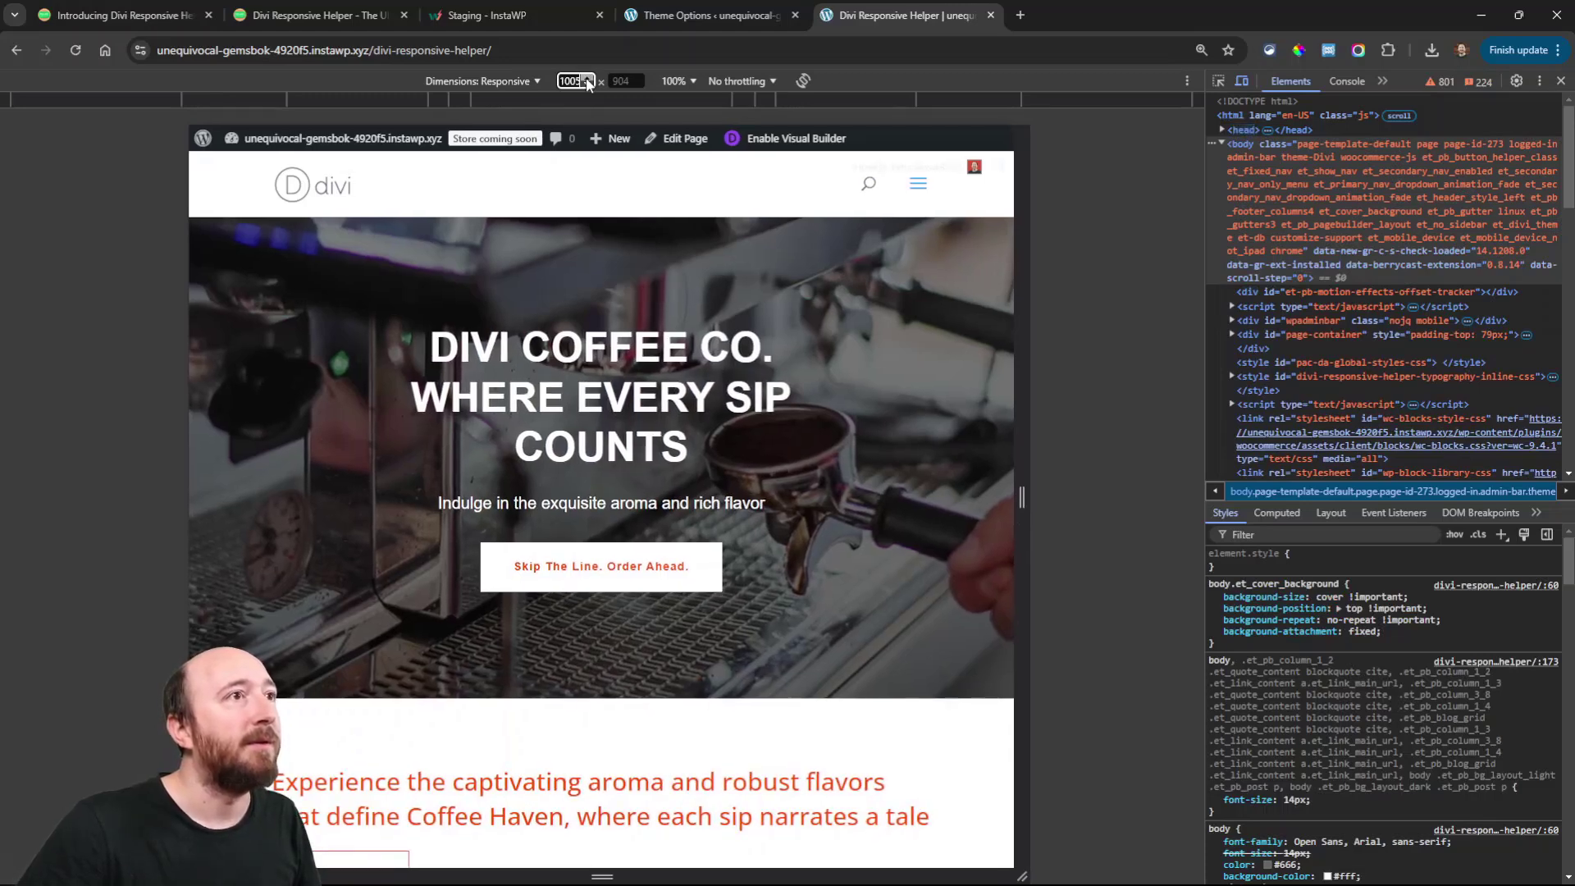
left_click(587, 78)
left_click(587, 78)
left_click(587, 79)
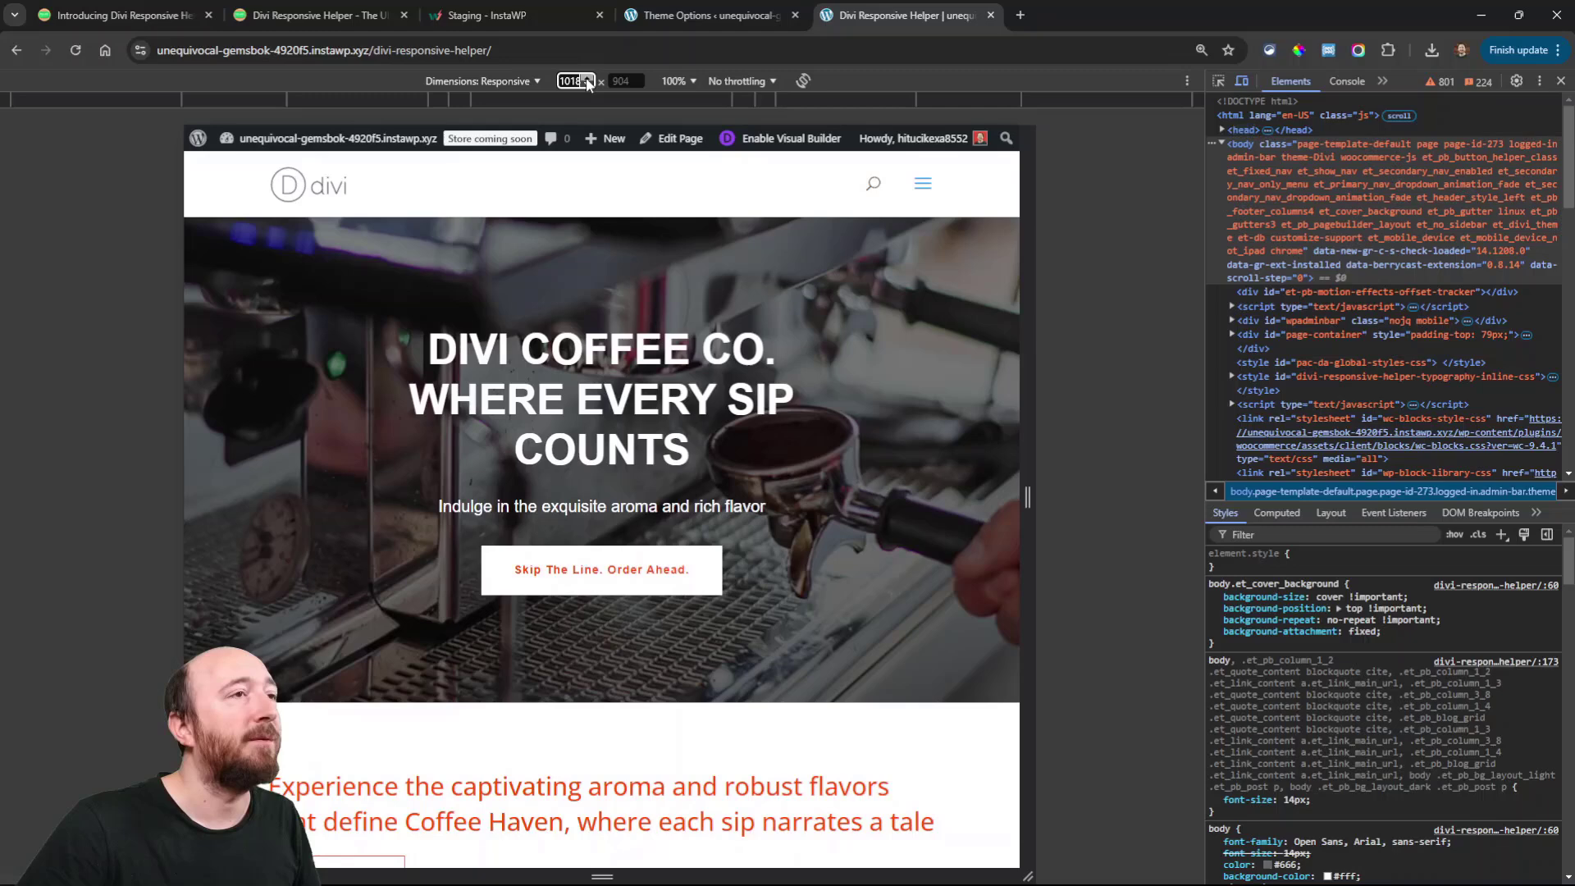
left_click(587, 79)
left_click(587, 79)
left_click(587, 78)
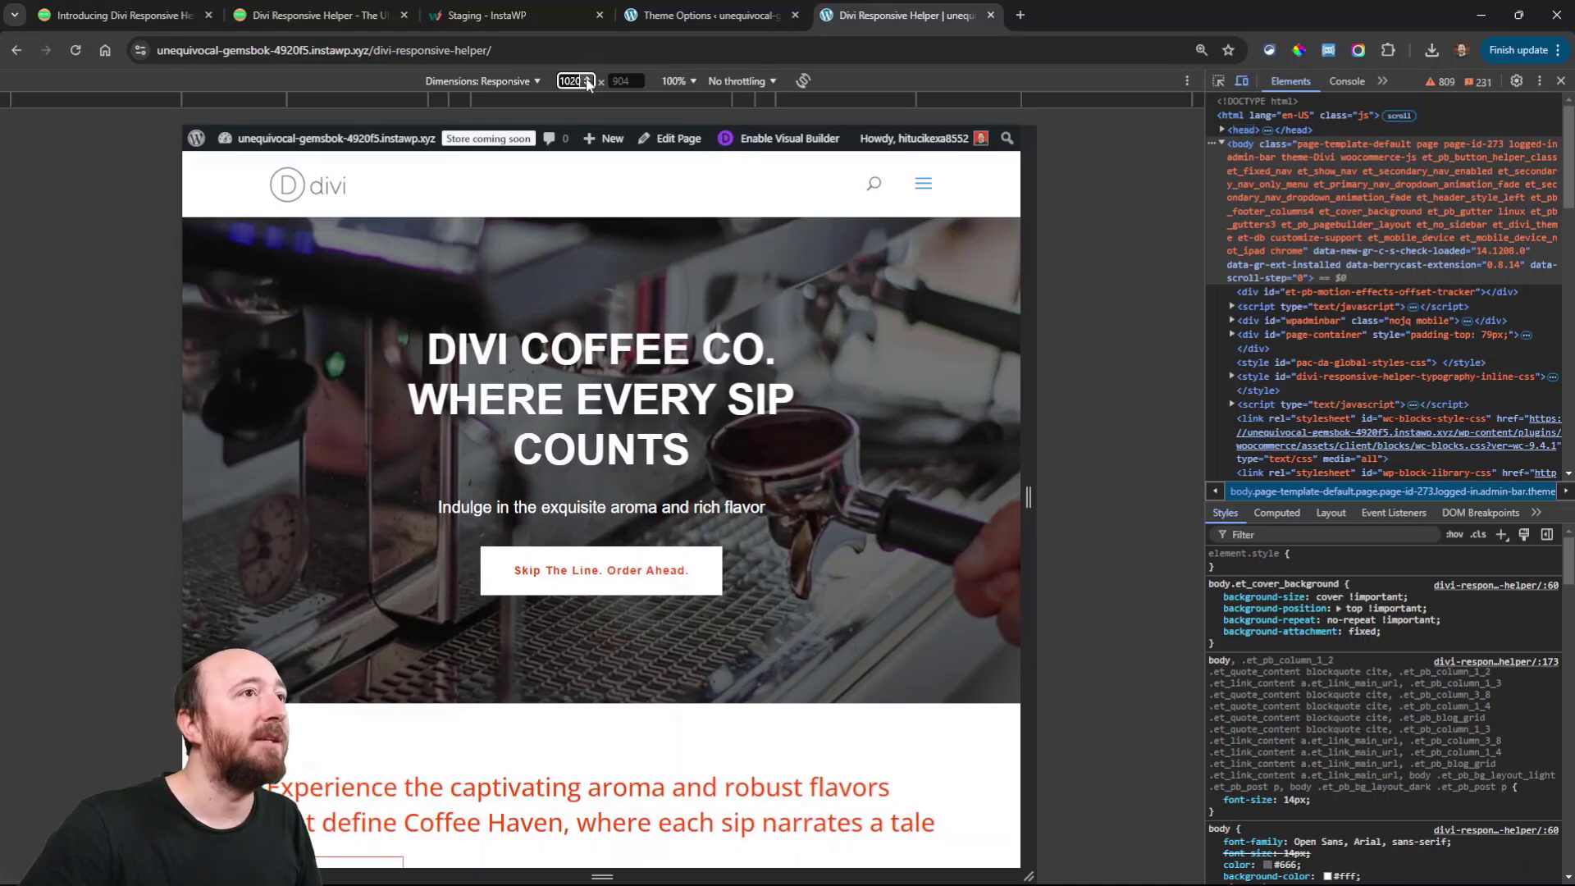
left_click(587, 79)
left_click(587, 78)
left_click(588, 79)
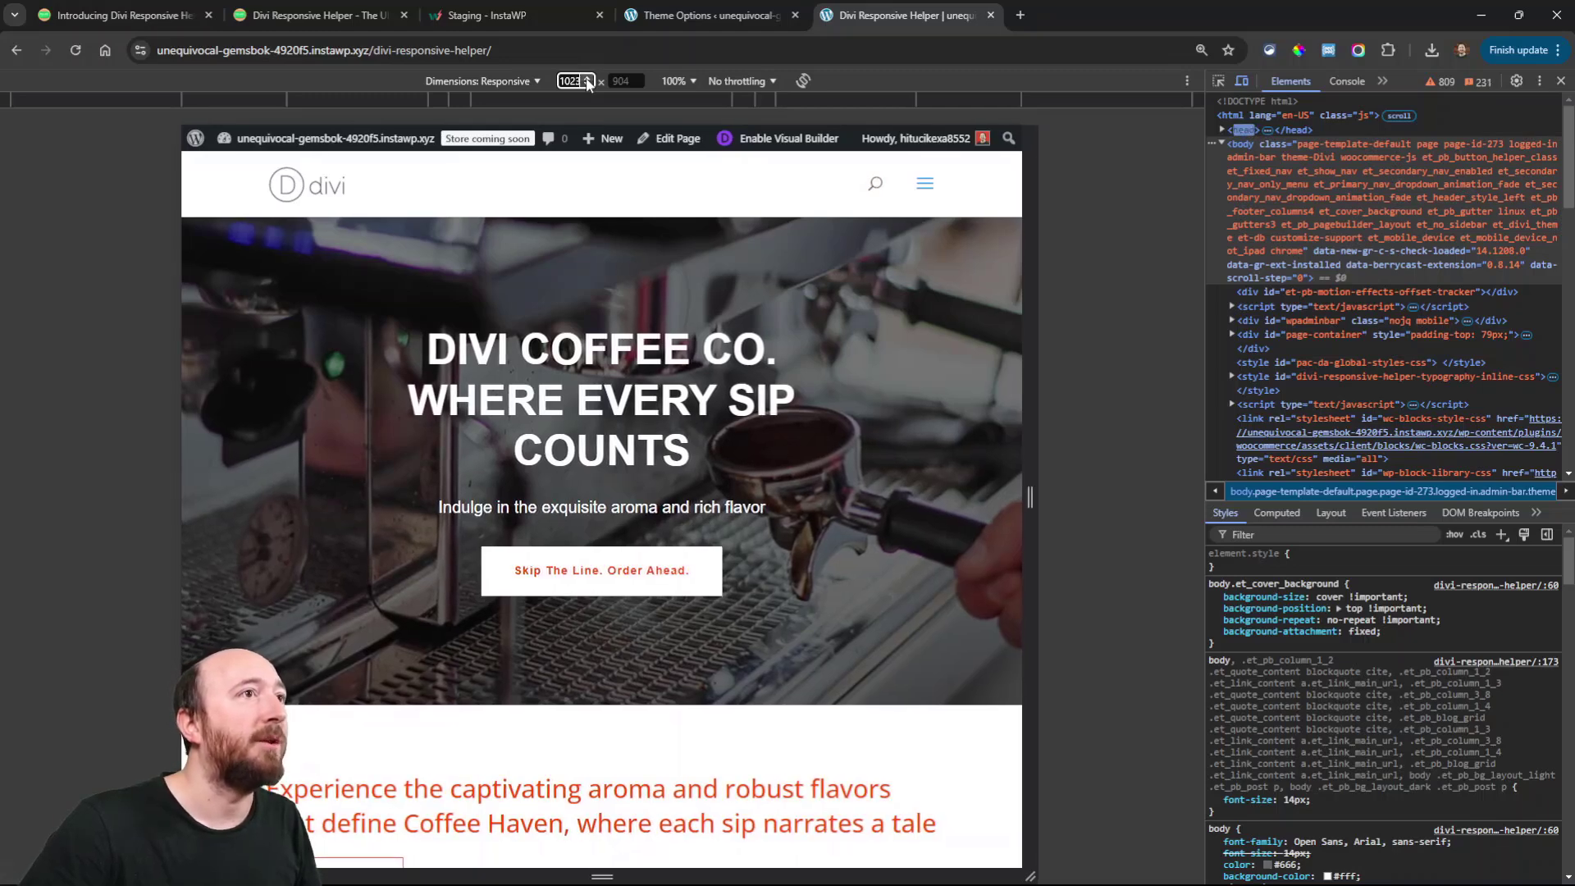
left_click(587, 79)
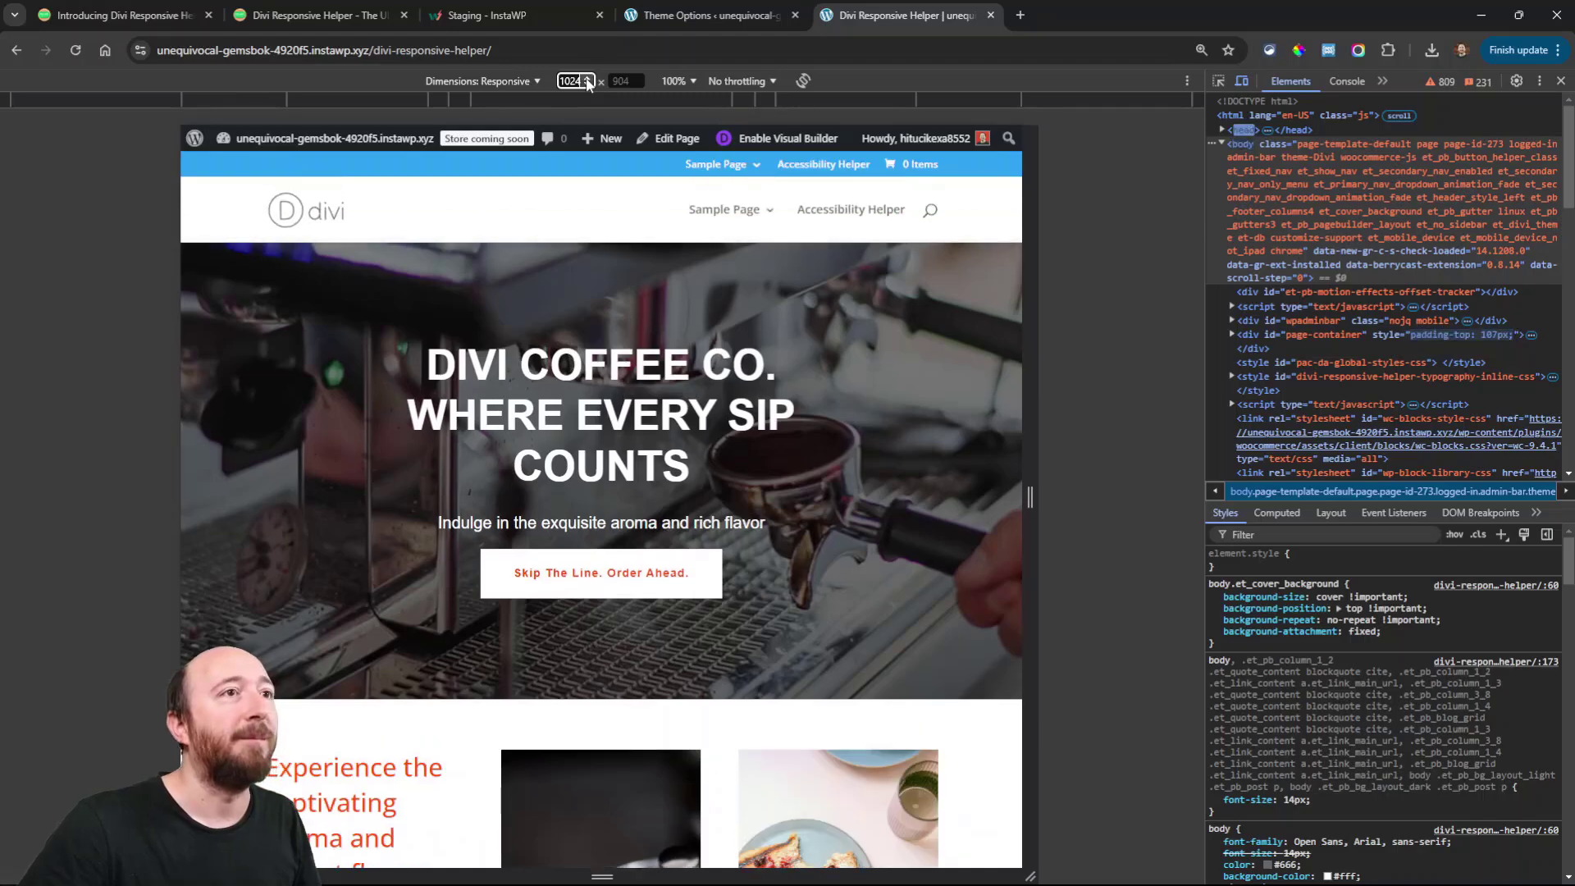
- Check the 1024 px layout, then drop the preview width to 1023 px
scroll(747, 499, "down", 15)
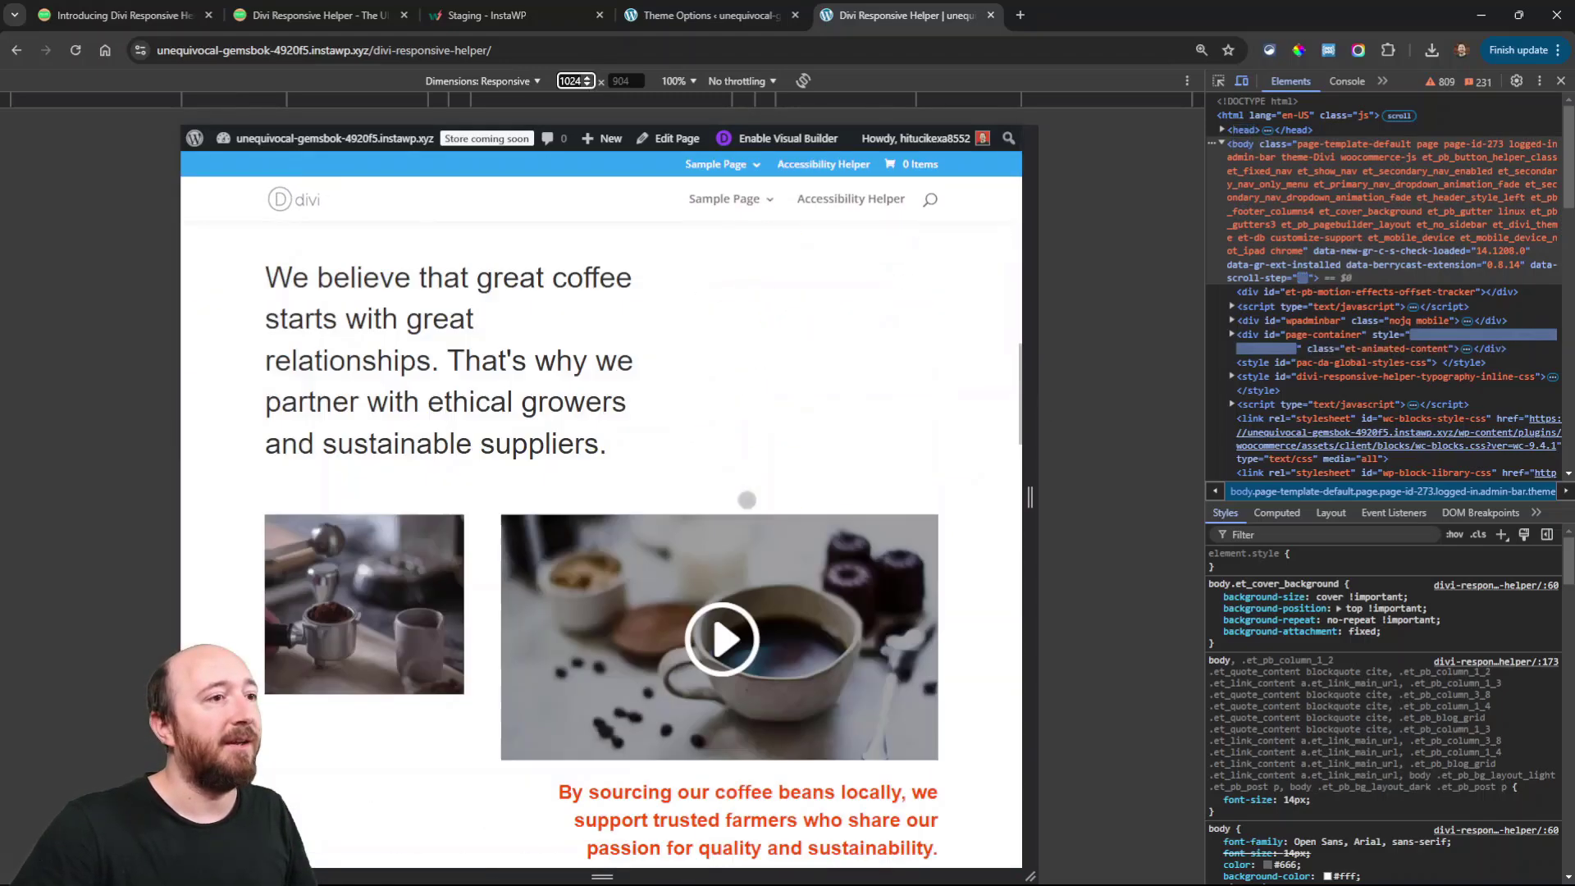
scroll(746, 499, "up", 10)
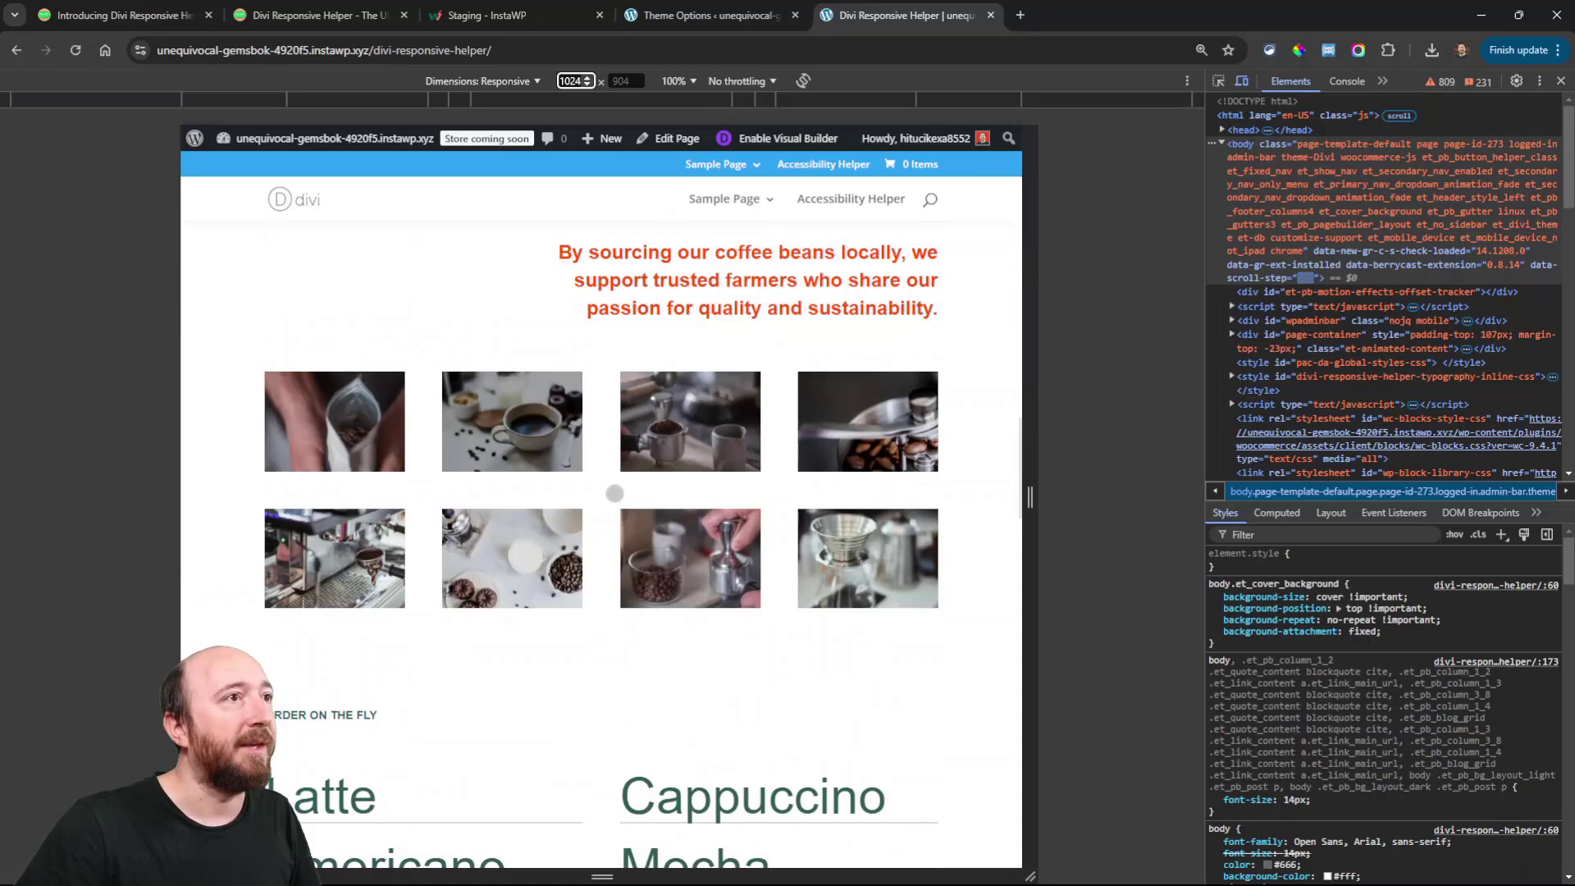
left_click(586, 85)
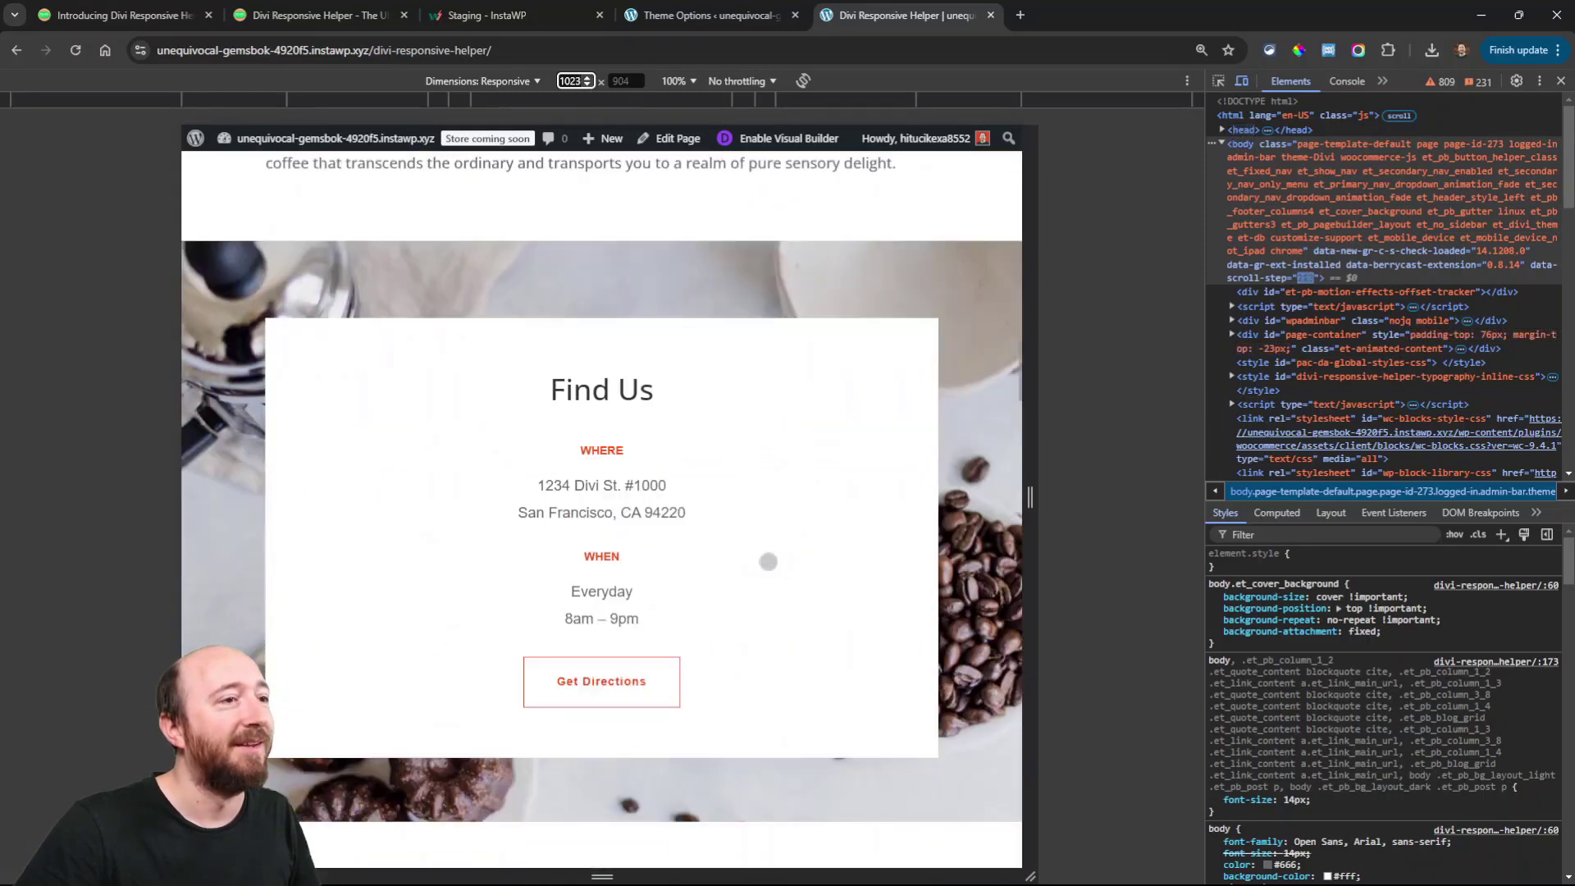
scroll(766, 556, "down", 3)
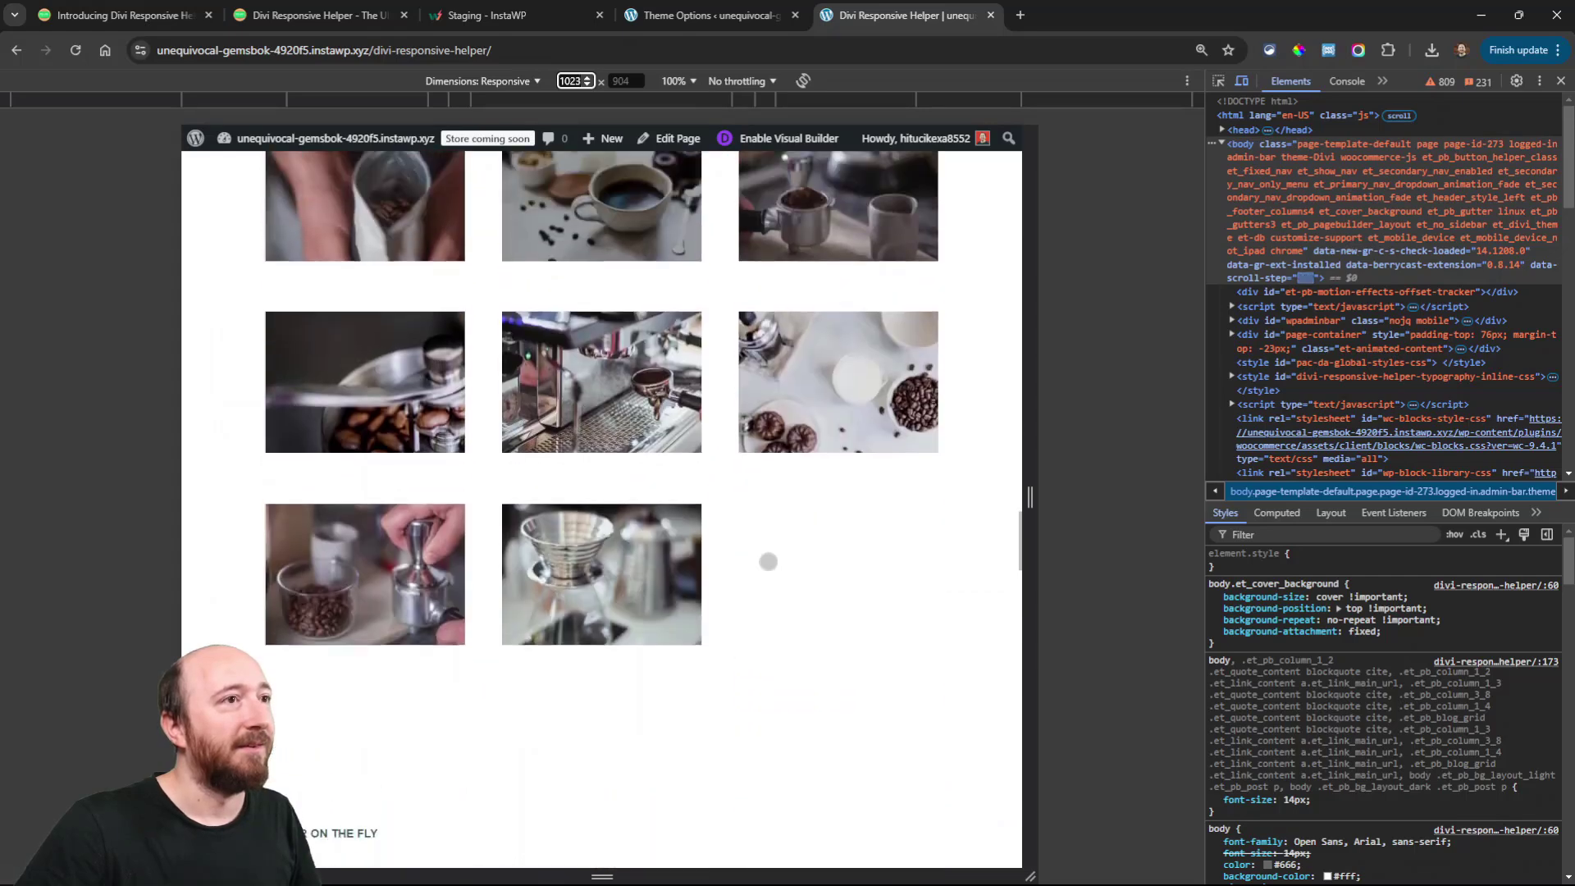
scroll(739, 555, "up", 1)
- Set the preview width to 776 px and scroll through the page
double_click(576, 80)
type("776")
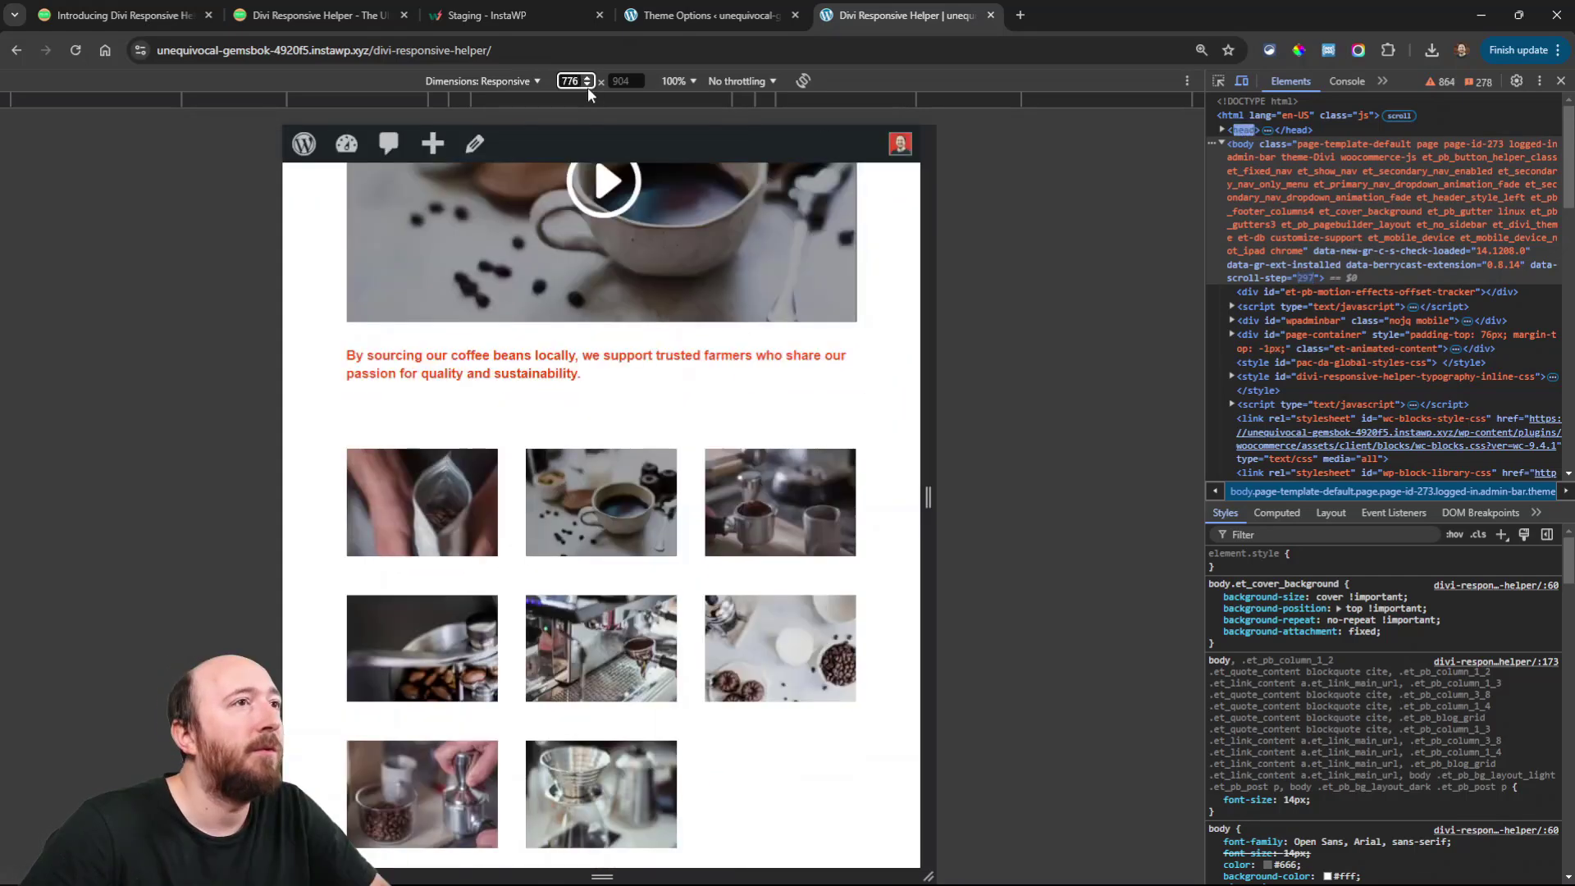
scroll(588, 82, "down", 10)
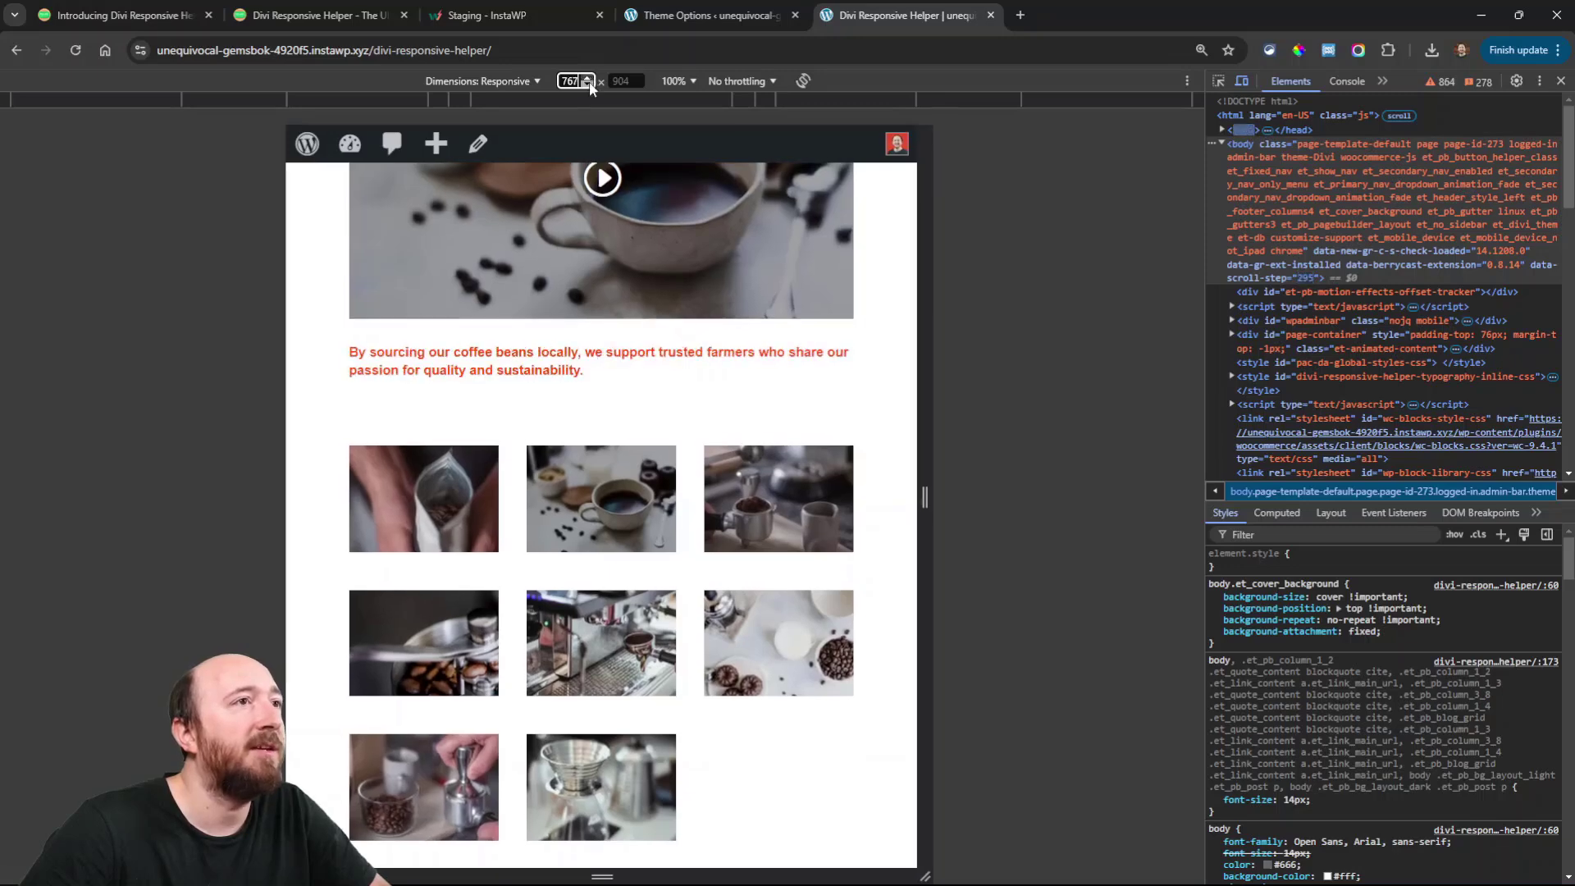
scroll(590, 87, "down", 2)
scroll(589, 85, "down", 6)
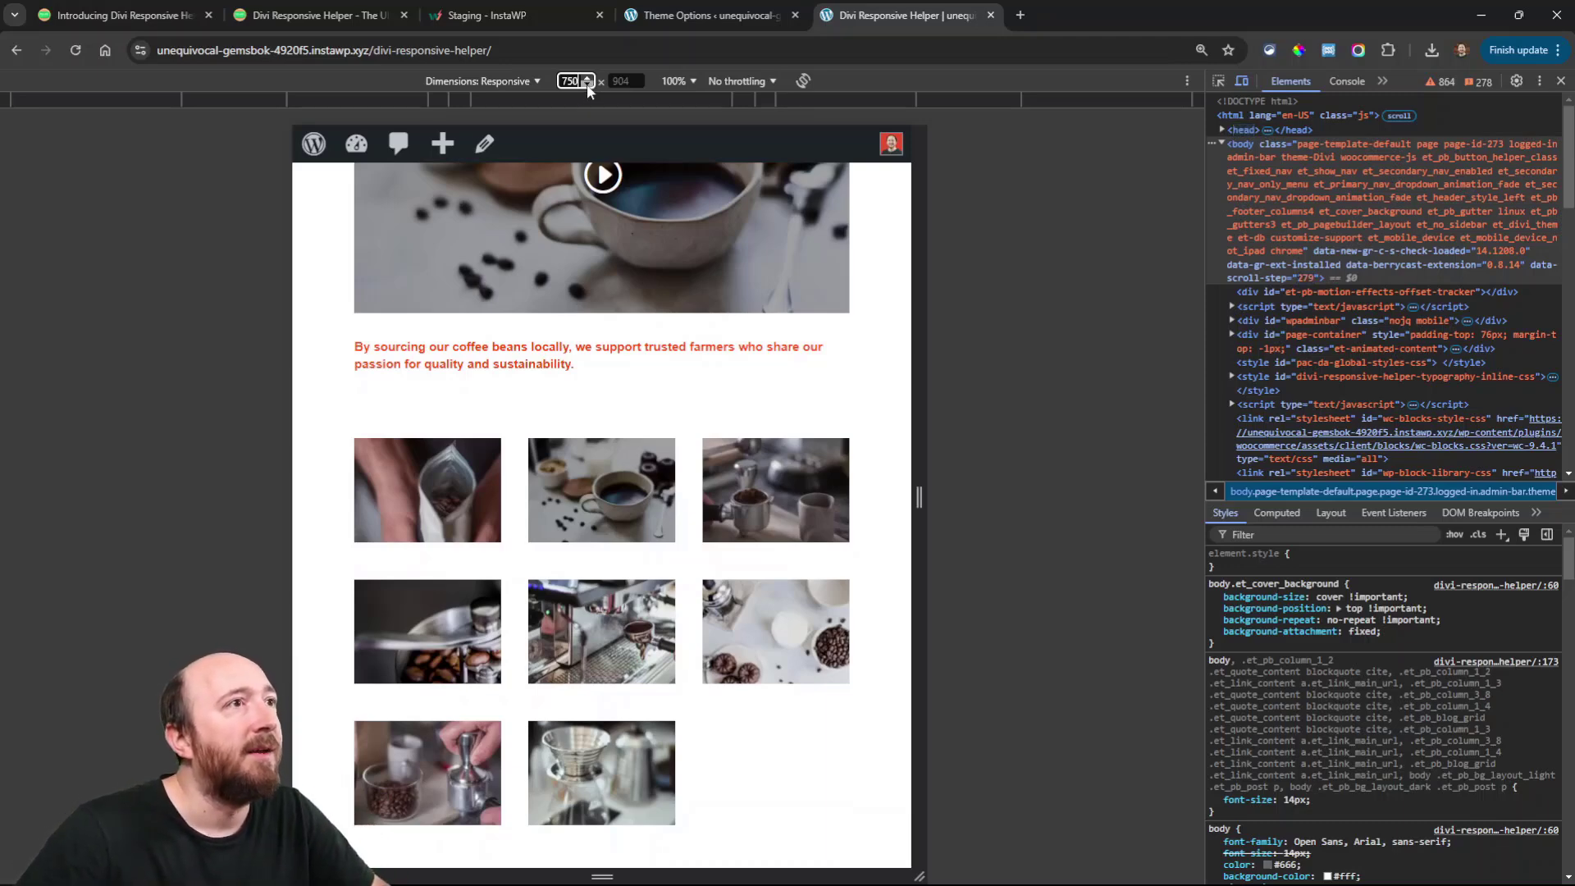
scroll(588, 86, "down", 11)
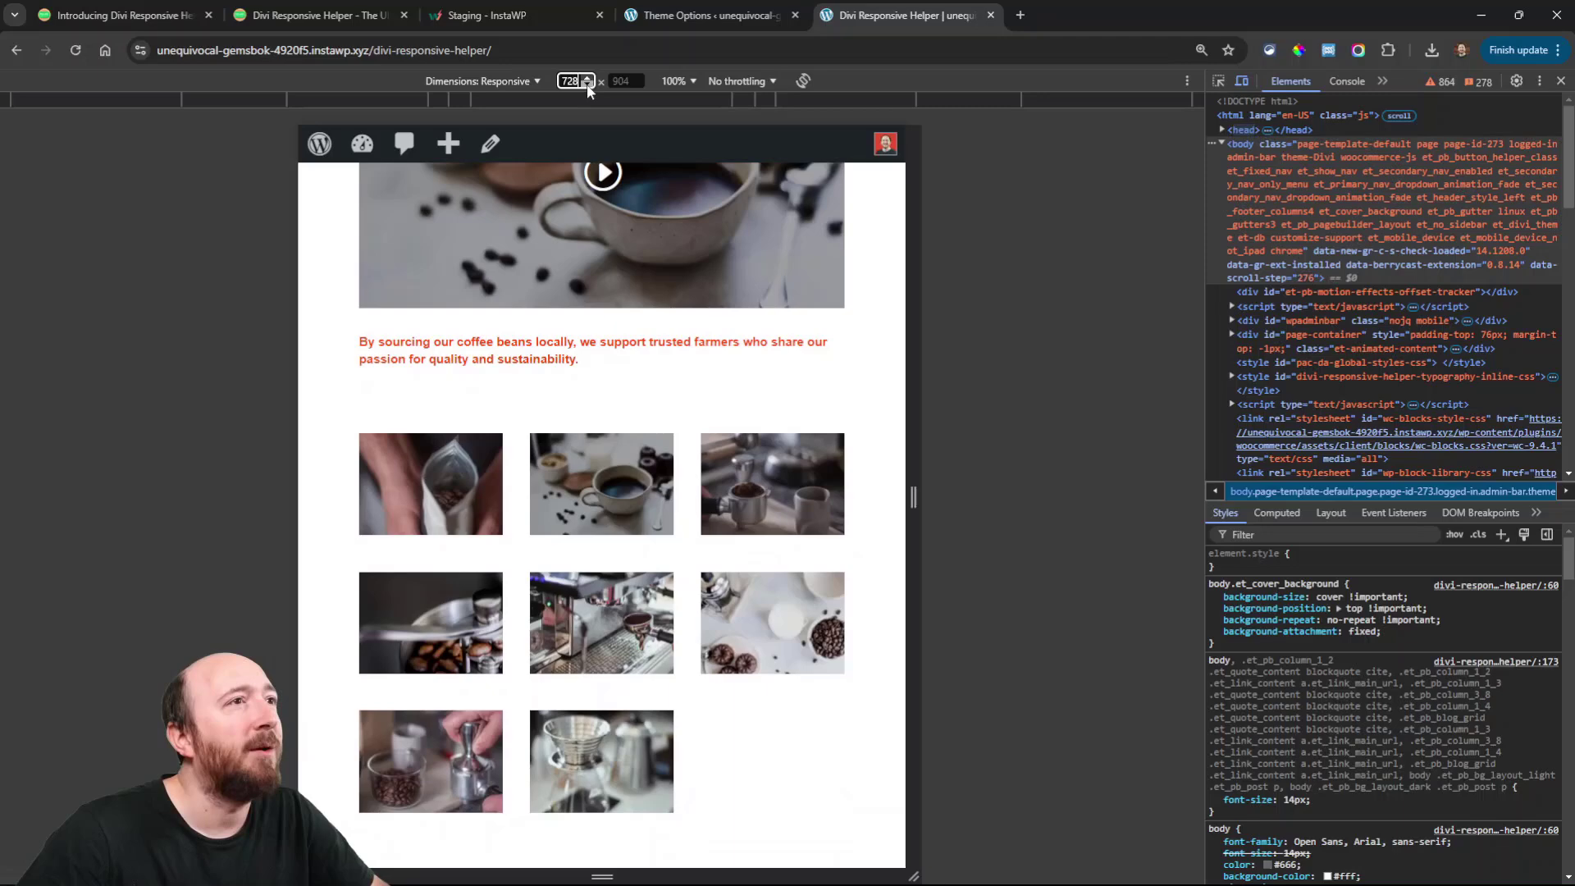
scroll(588, 84, "down", 8)
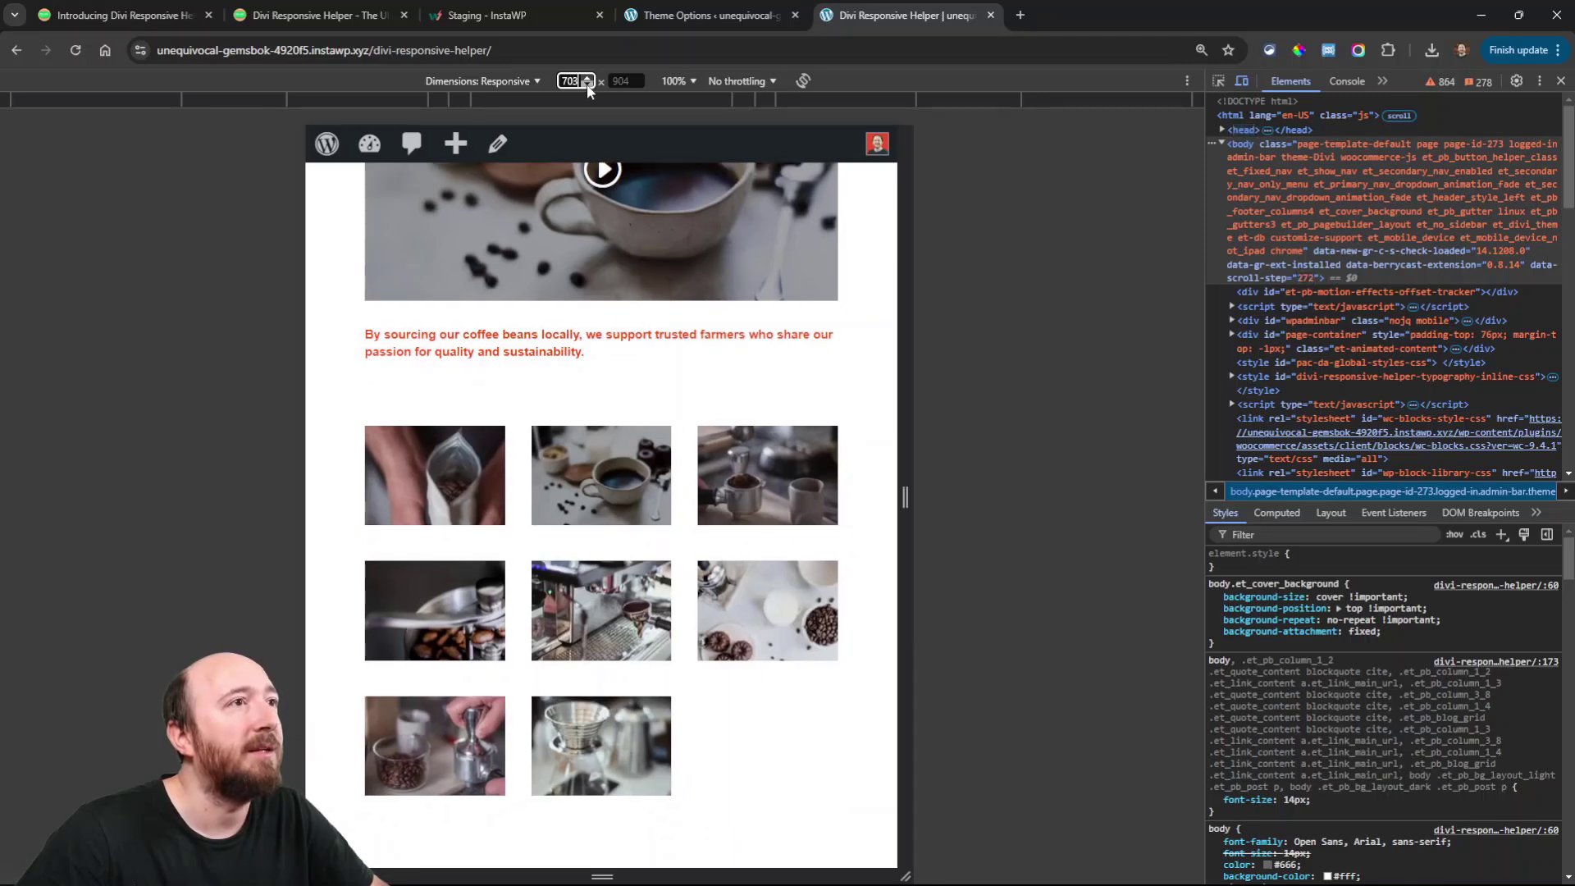
scroll(587, 84, "down", 5)
- Set the preview width to 480 px and review the single-column phone layout
key("ctrl+a")
type("480")
key("Return")
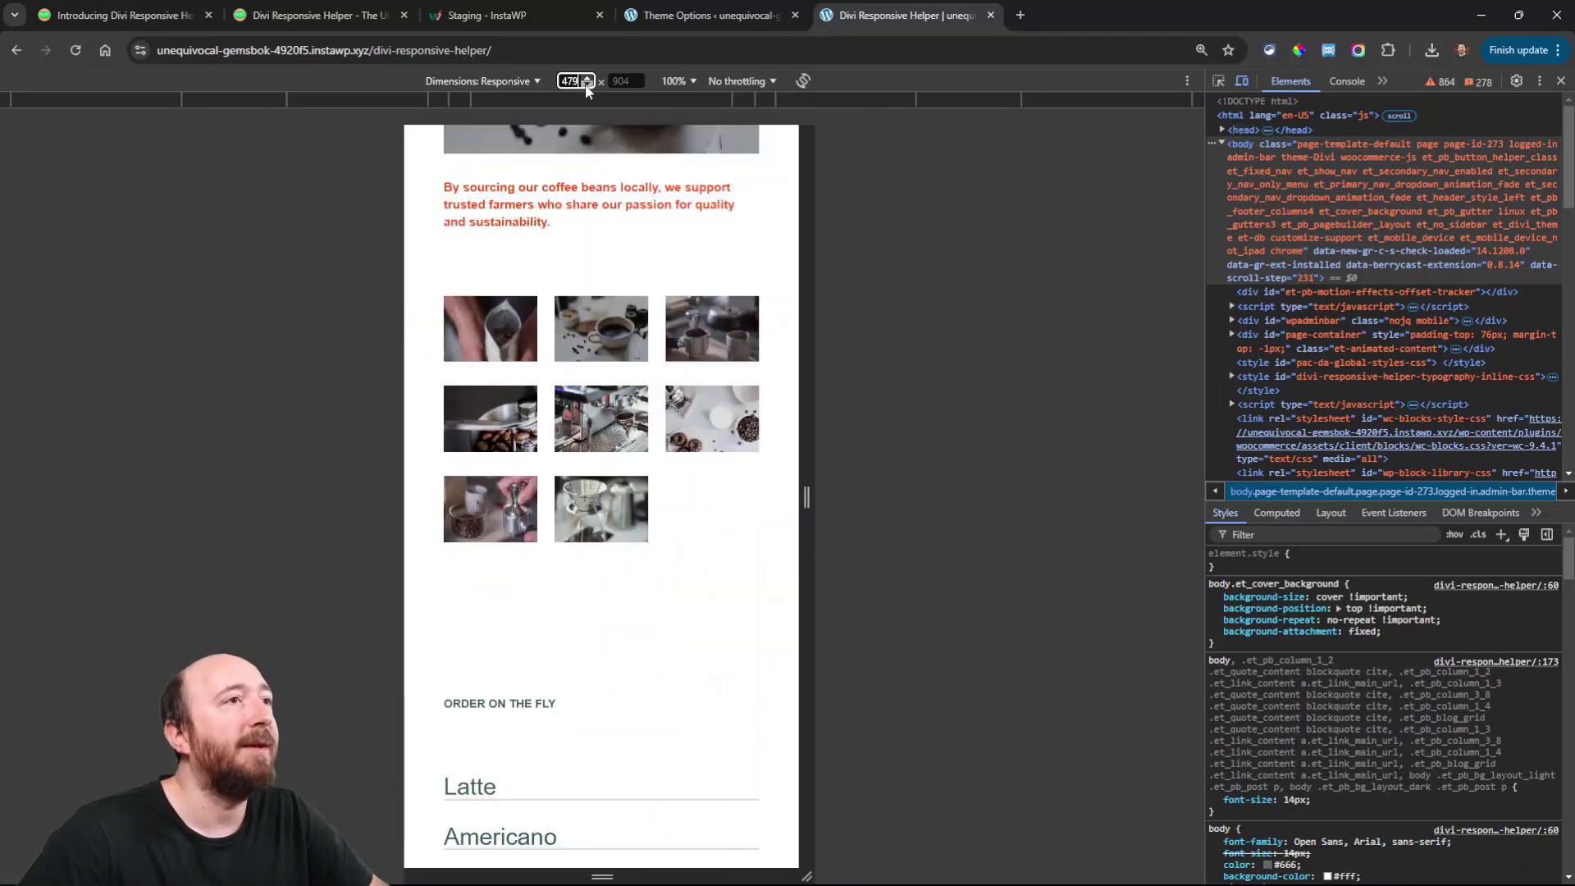
scroll(588, 86, "down", 1)
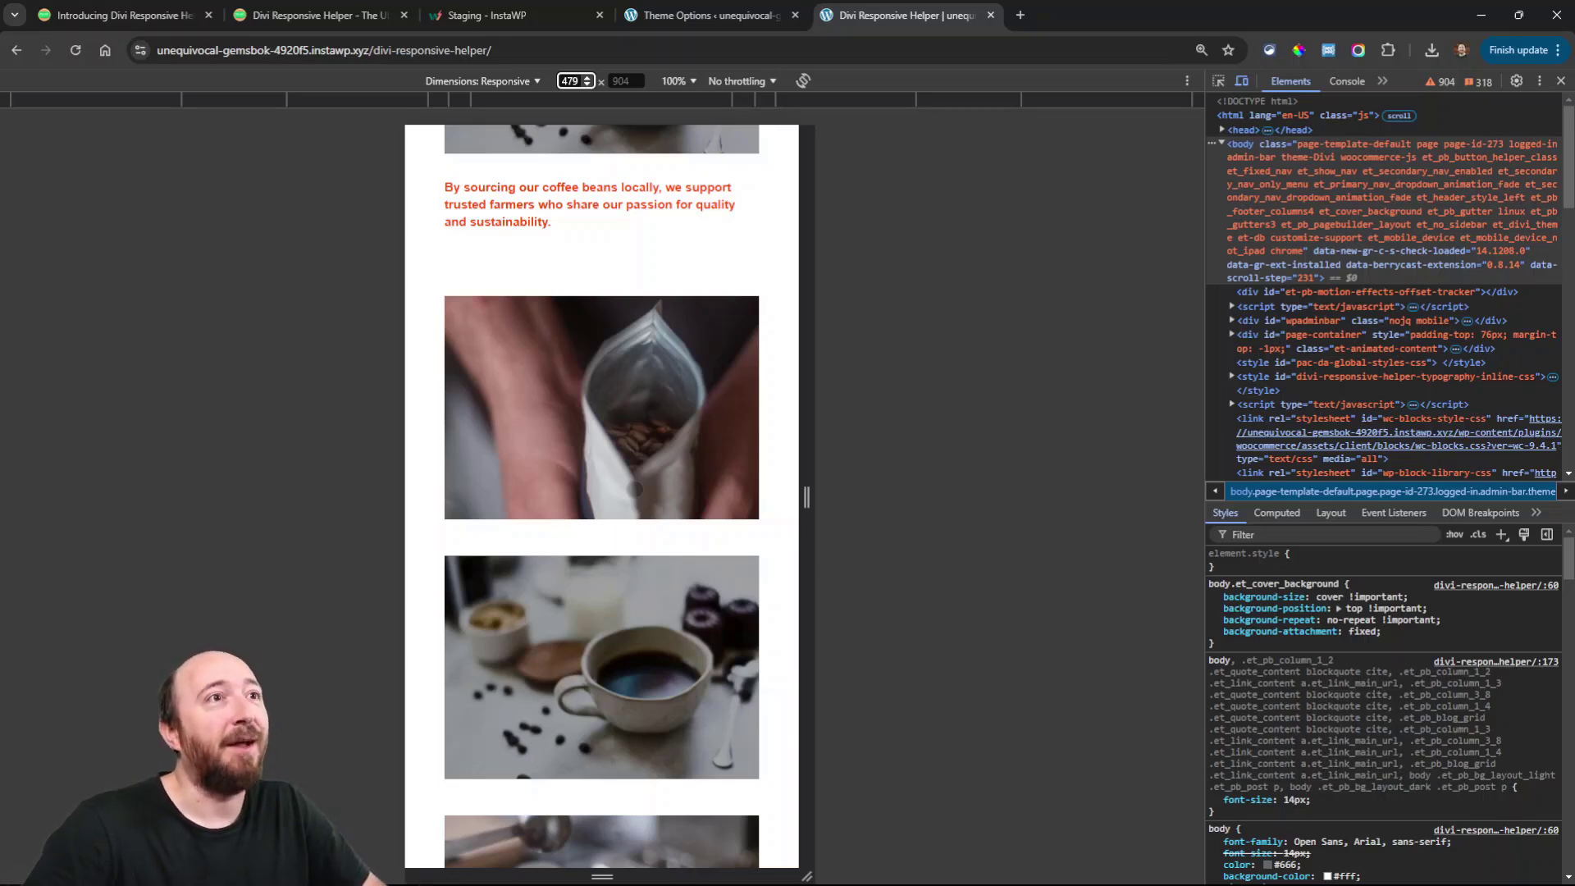
scroll(705, 505, "up", 6)
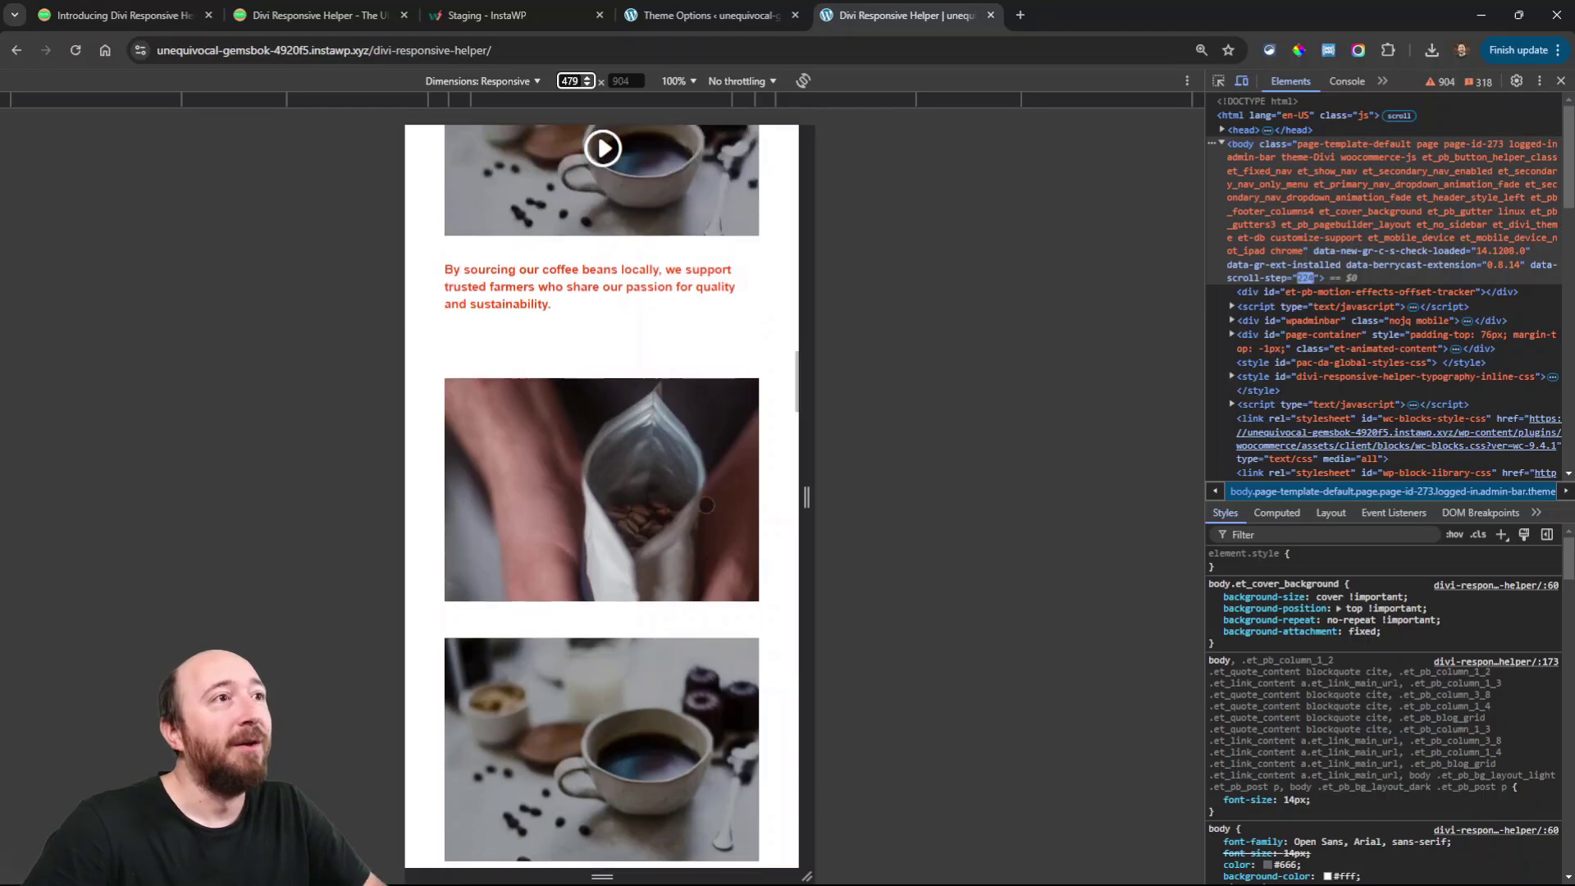
scroll(705, 505, "up", 12)
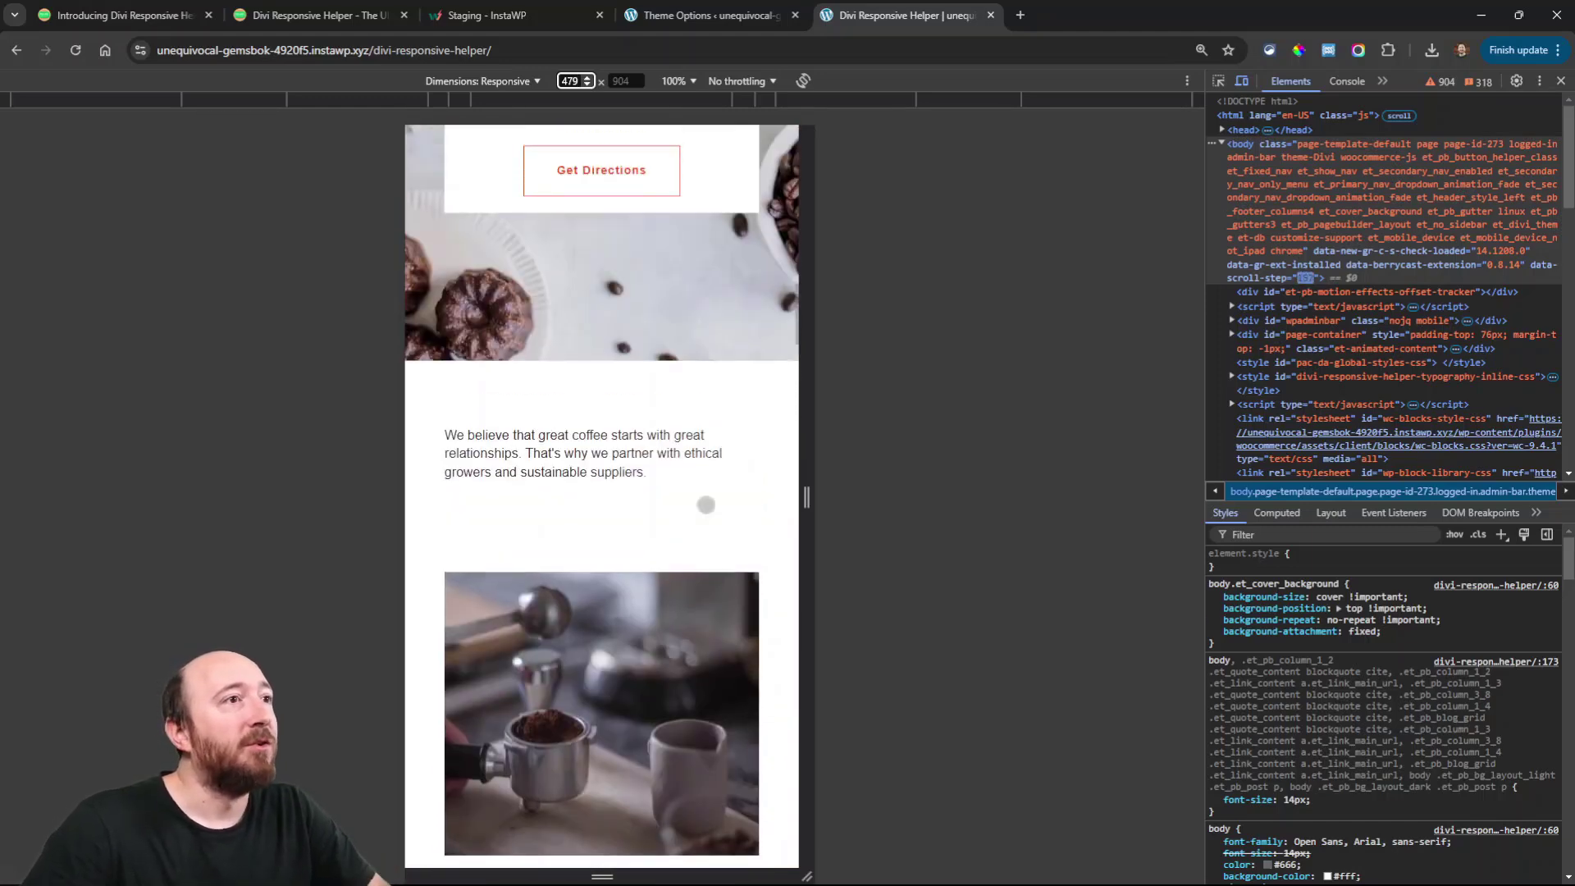
scroll(706, 504, "up", 10)
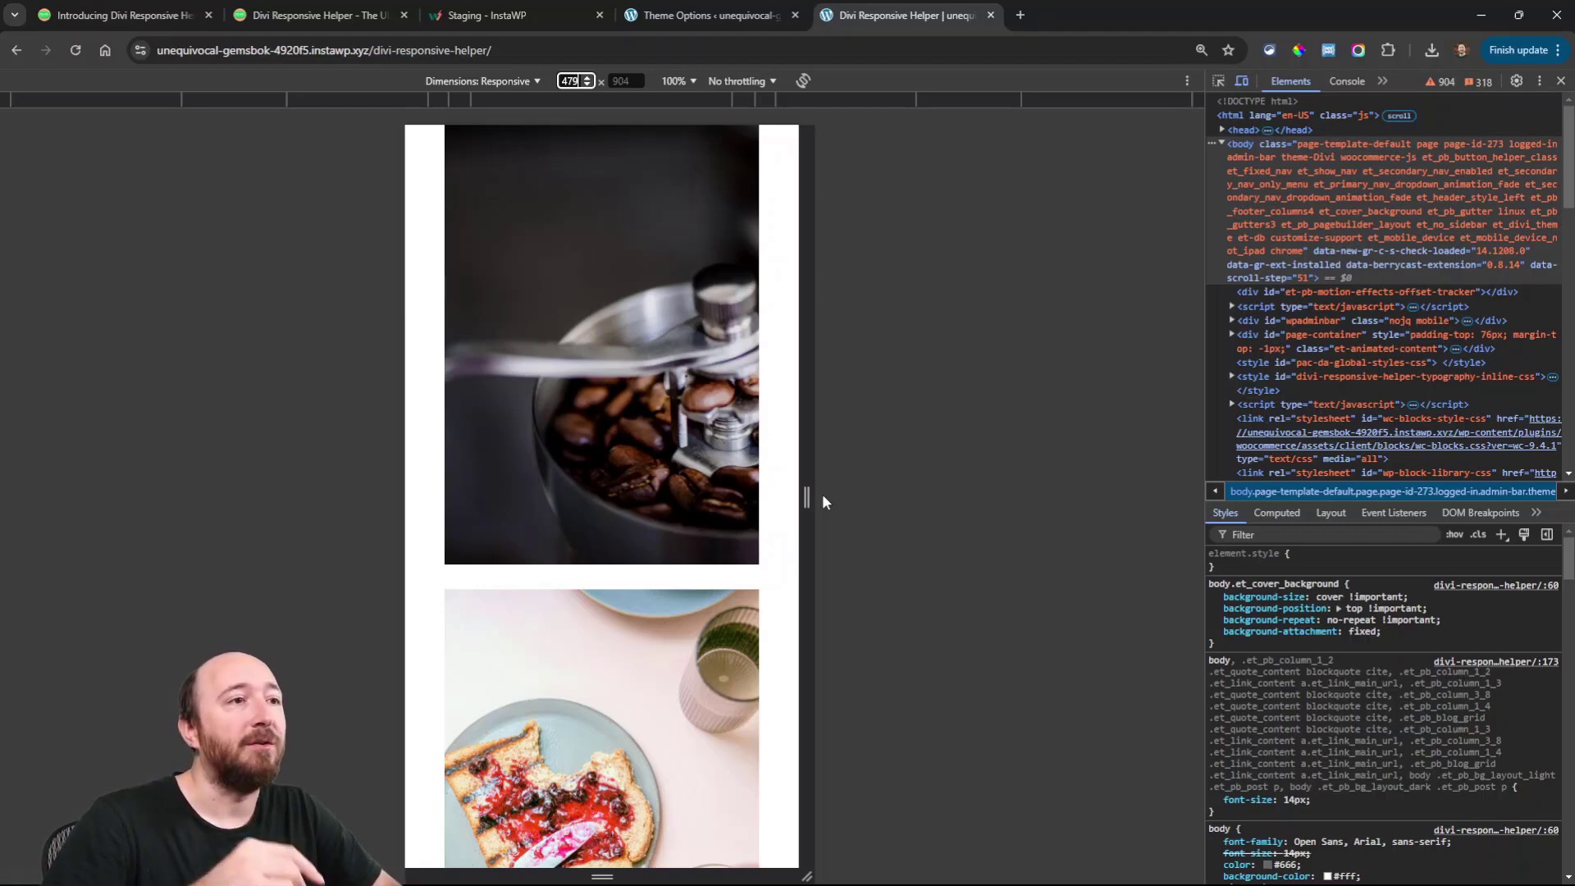
- Close DevTools and scroll back up to the hero of the full-width page
key("F12")
scroll(952, 547, "up", 15)
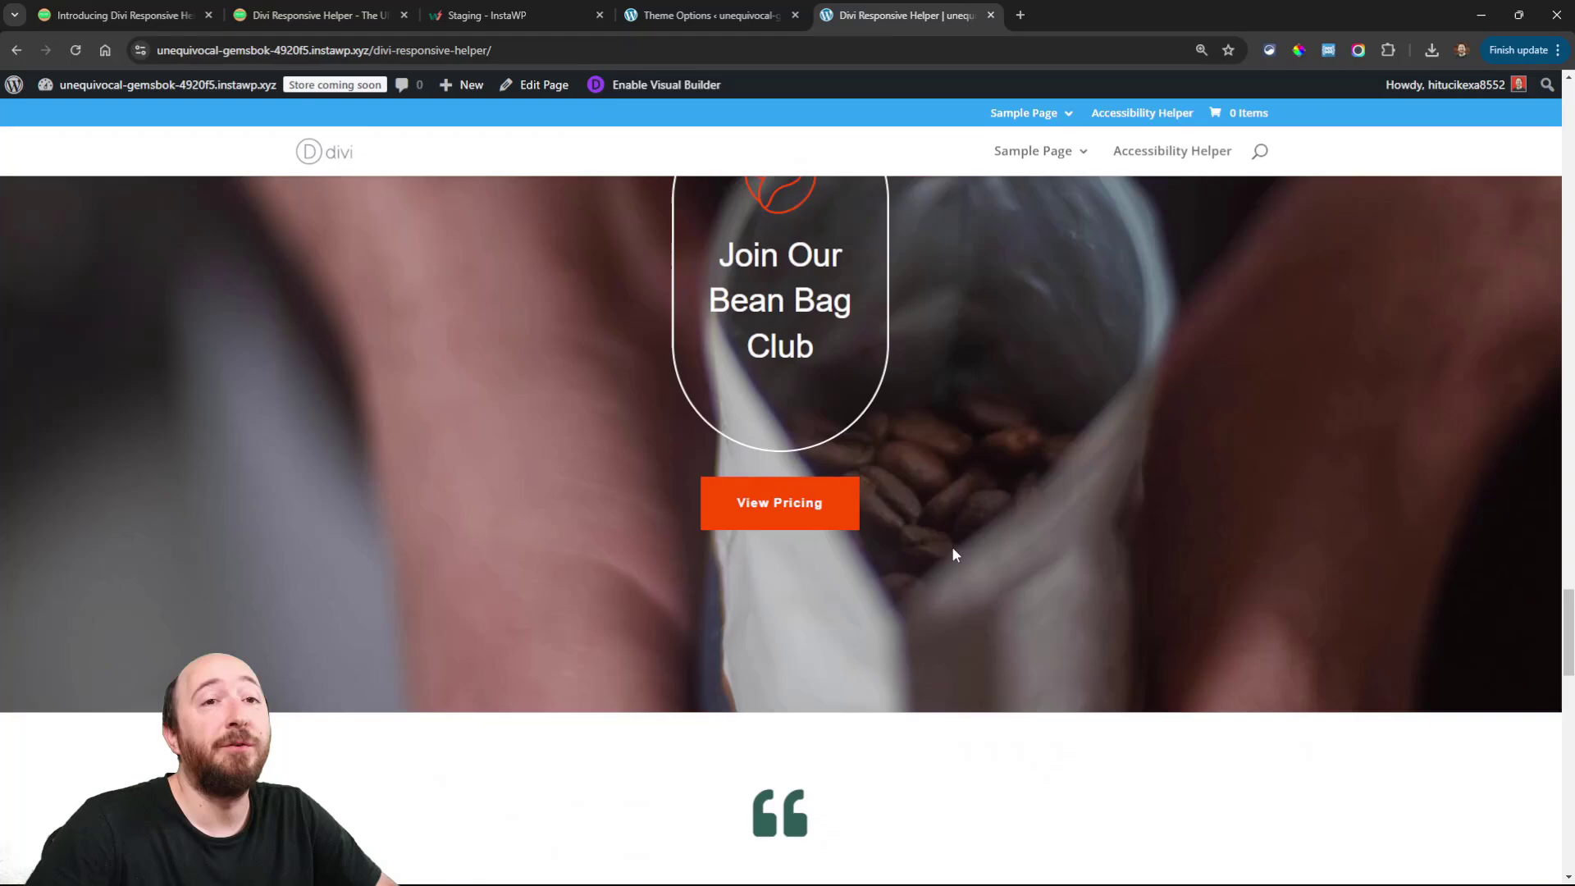
scroll(955, 555, "up", 15)
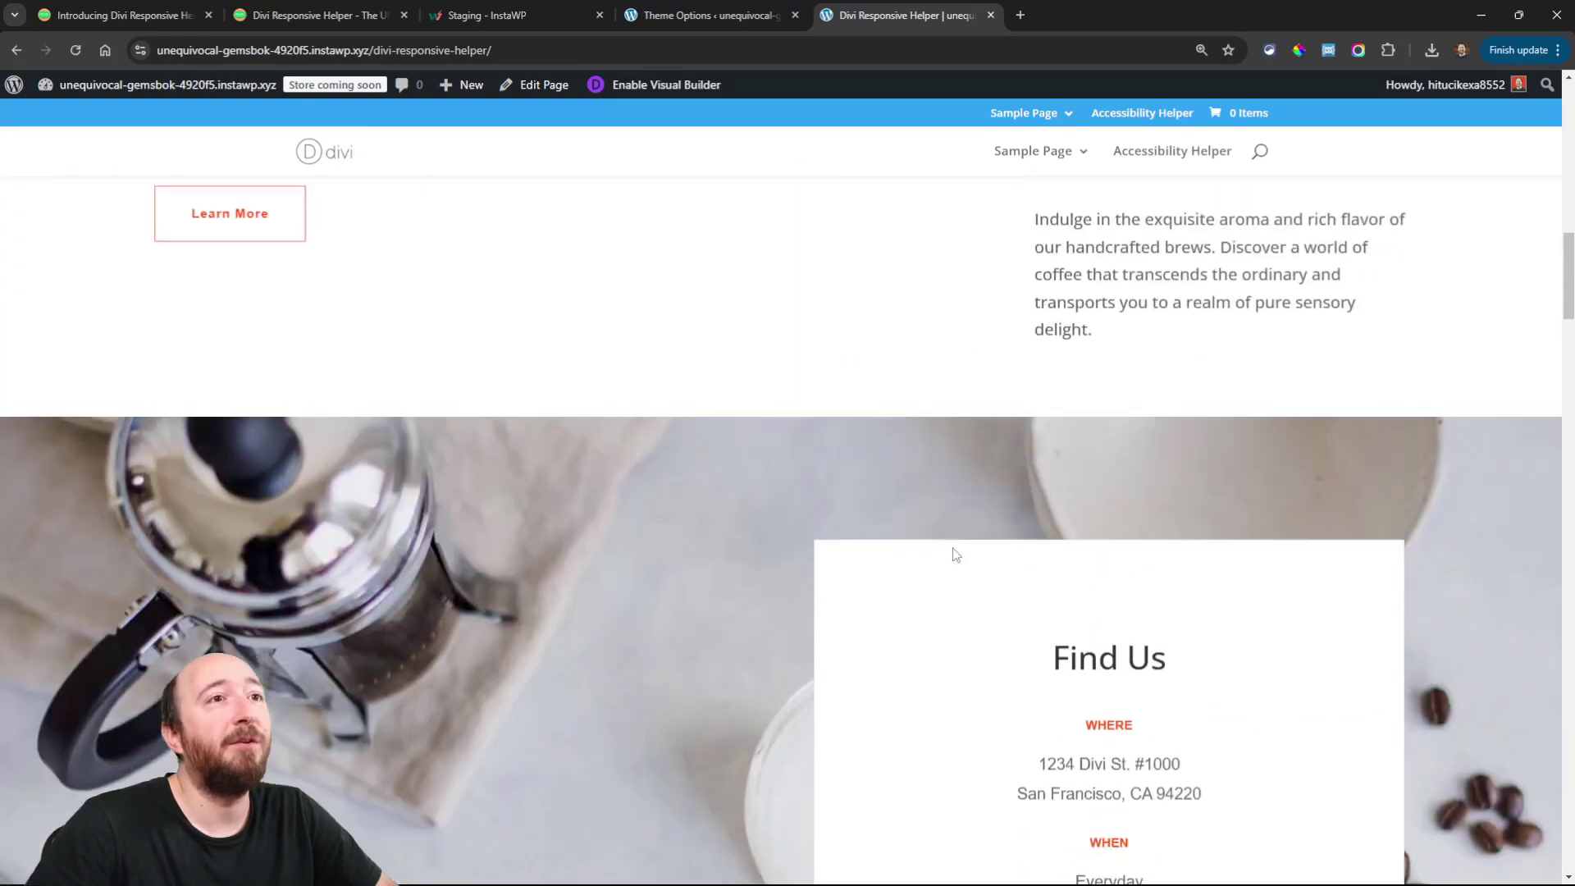
scroll(951, 546, "up", 10)
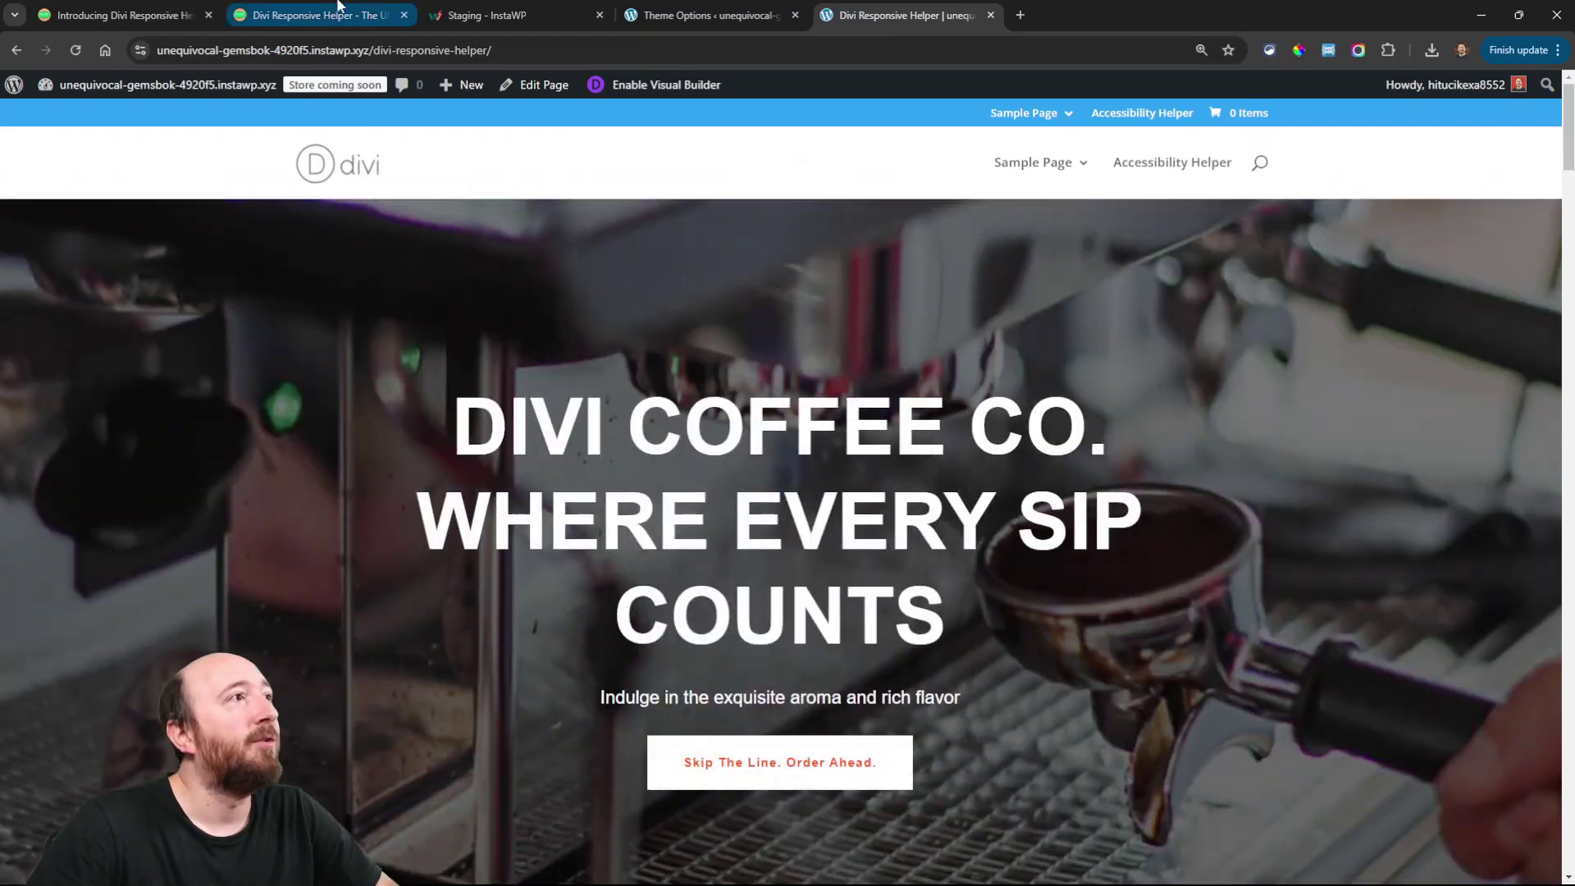
- Find the Visual Builder Support For Text Sizes section in the 'Introducing Divi Responsive Helper' article
left_click(150, 14)
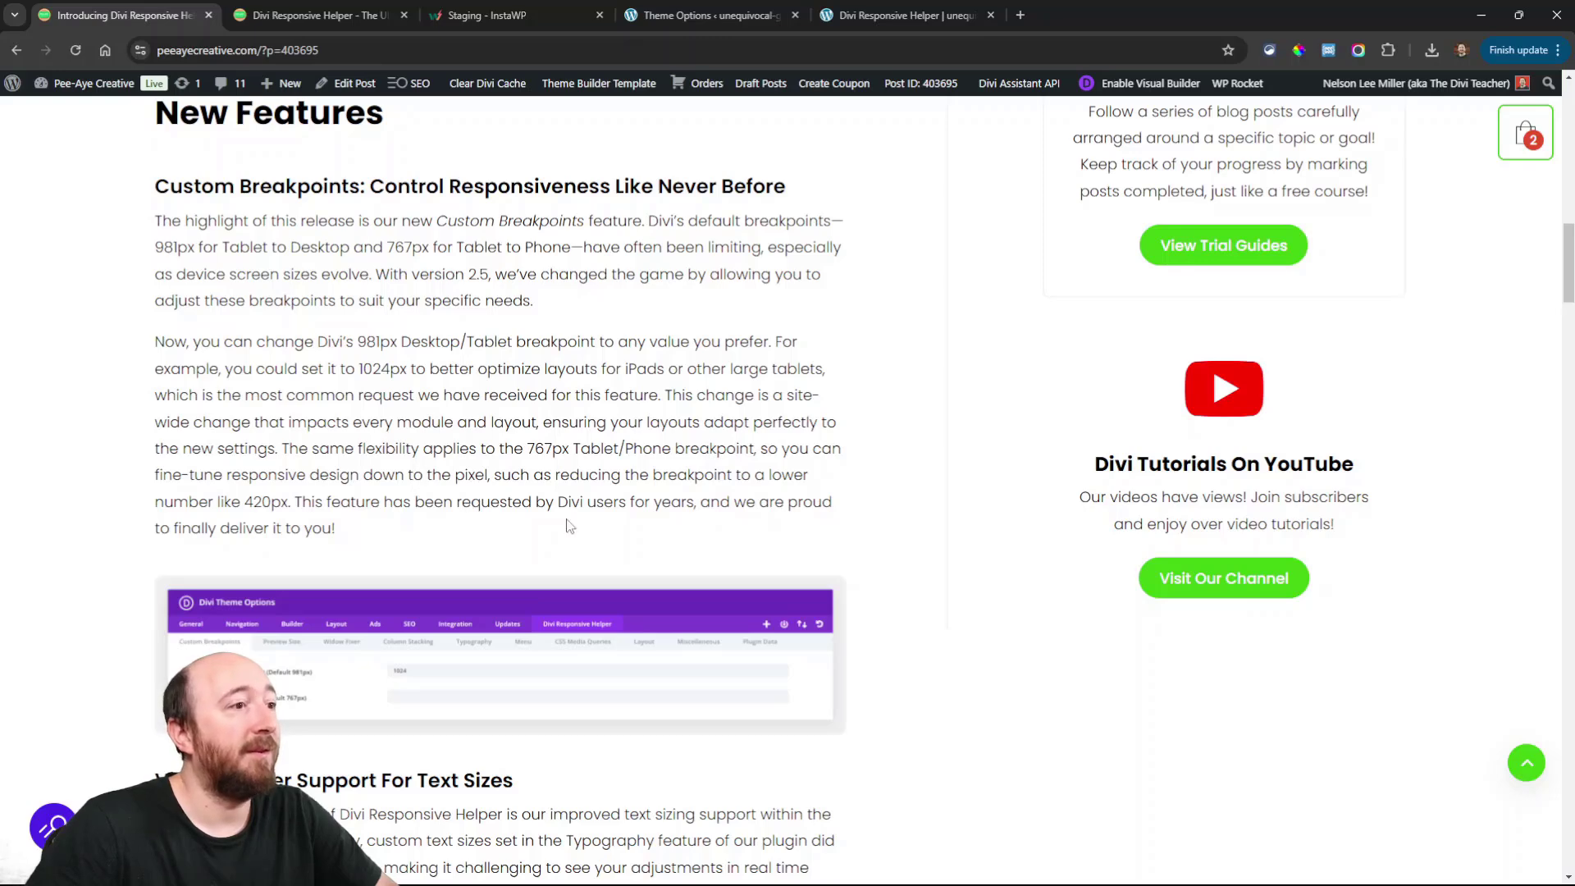
scroll(570, 526, "down", 3)
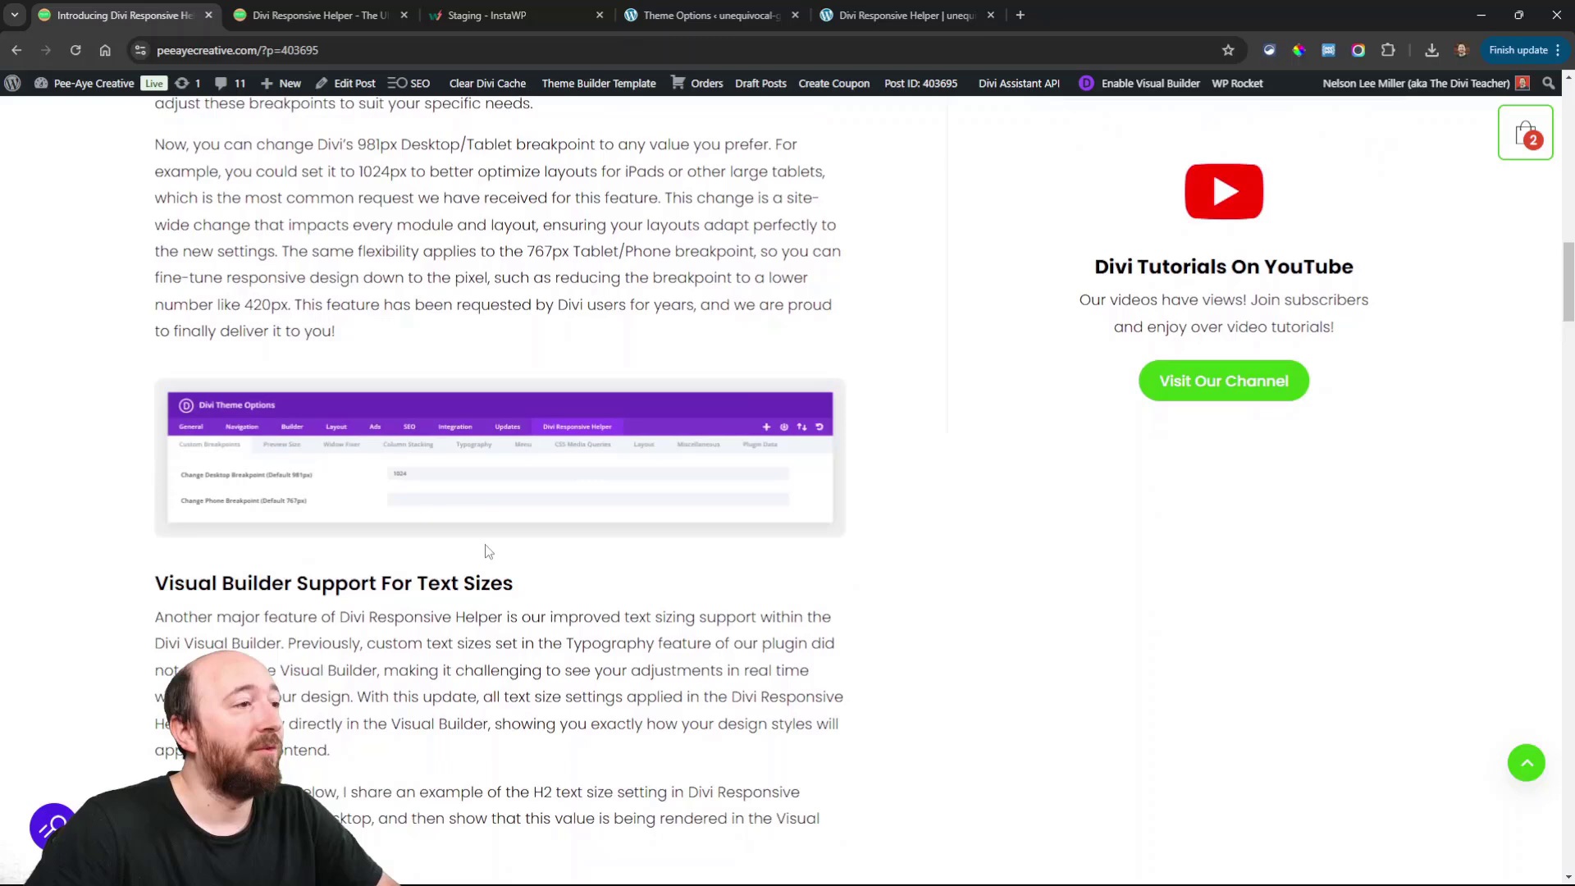
scroll(489, 553, "down", 3)
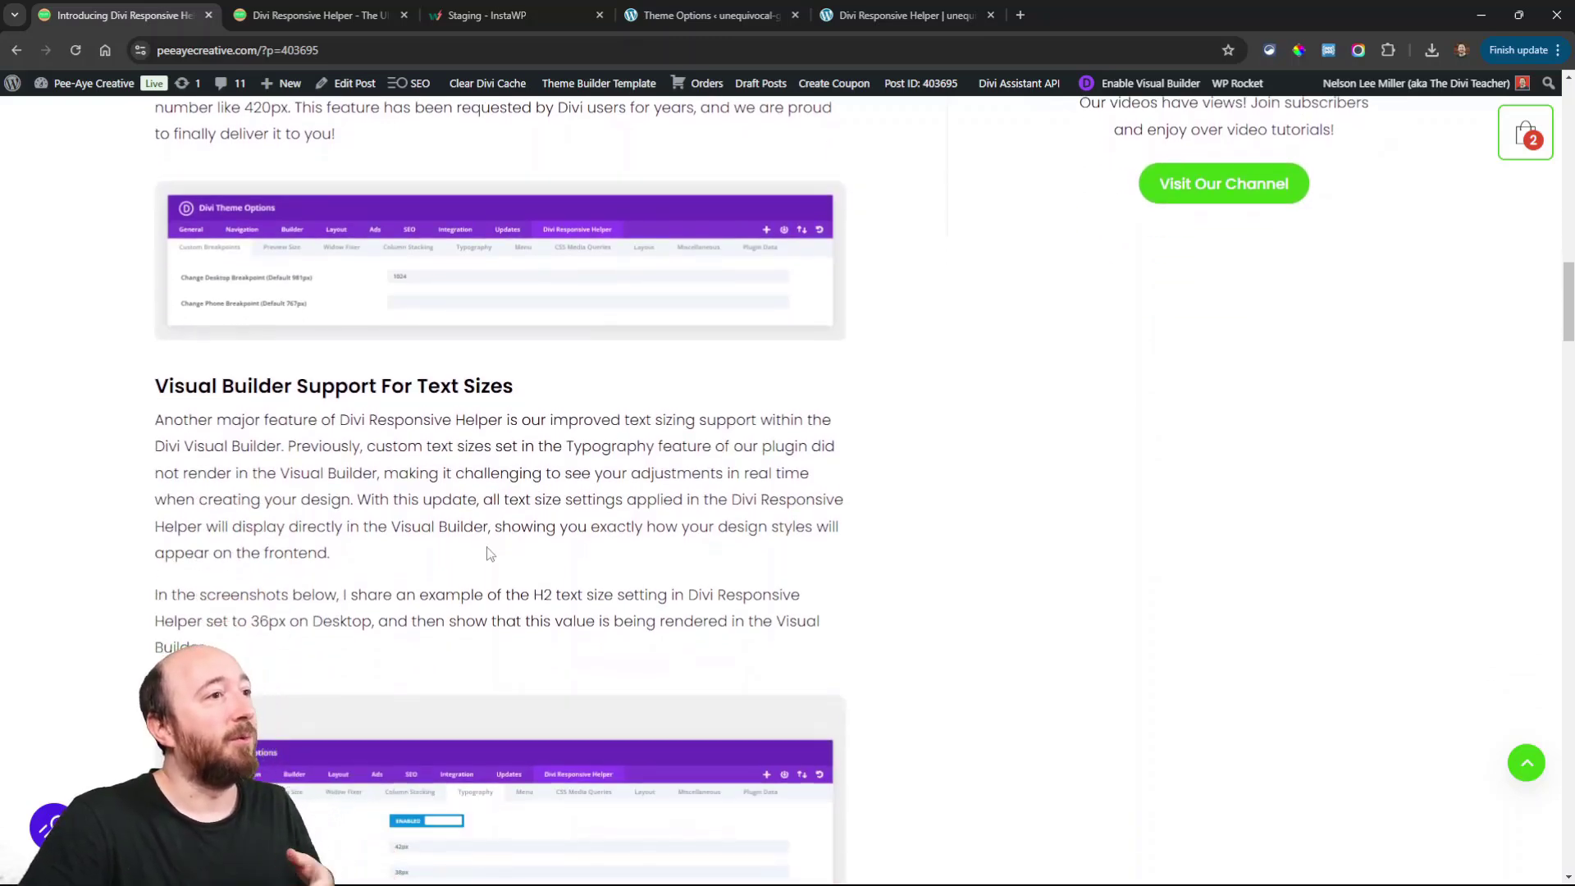
scroll(489, 553, "down", 3)
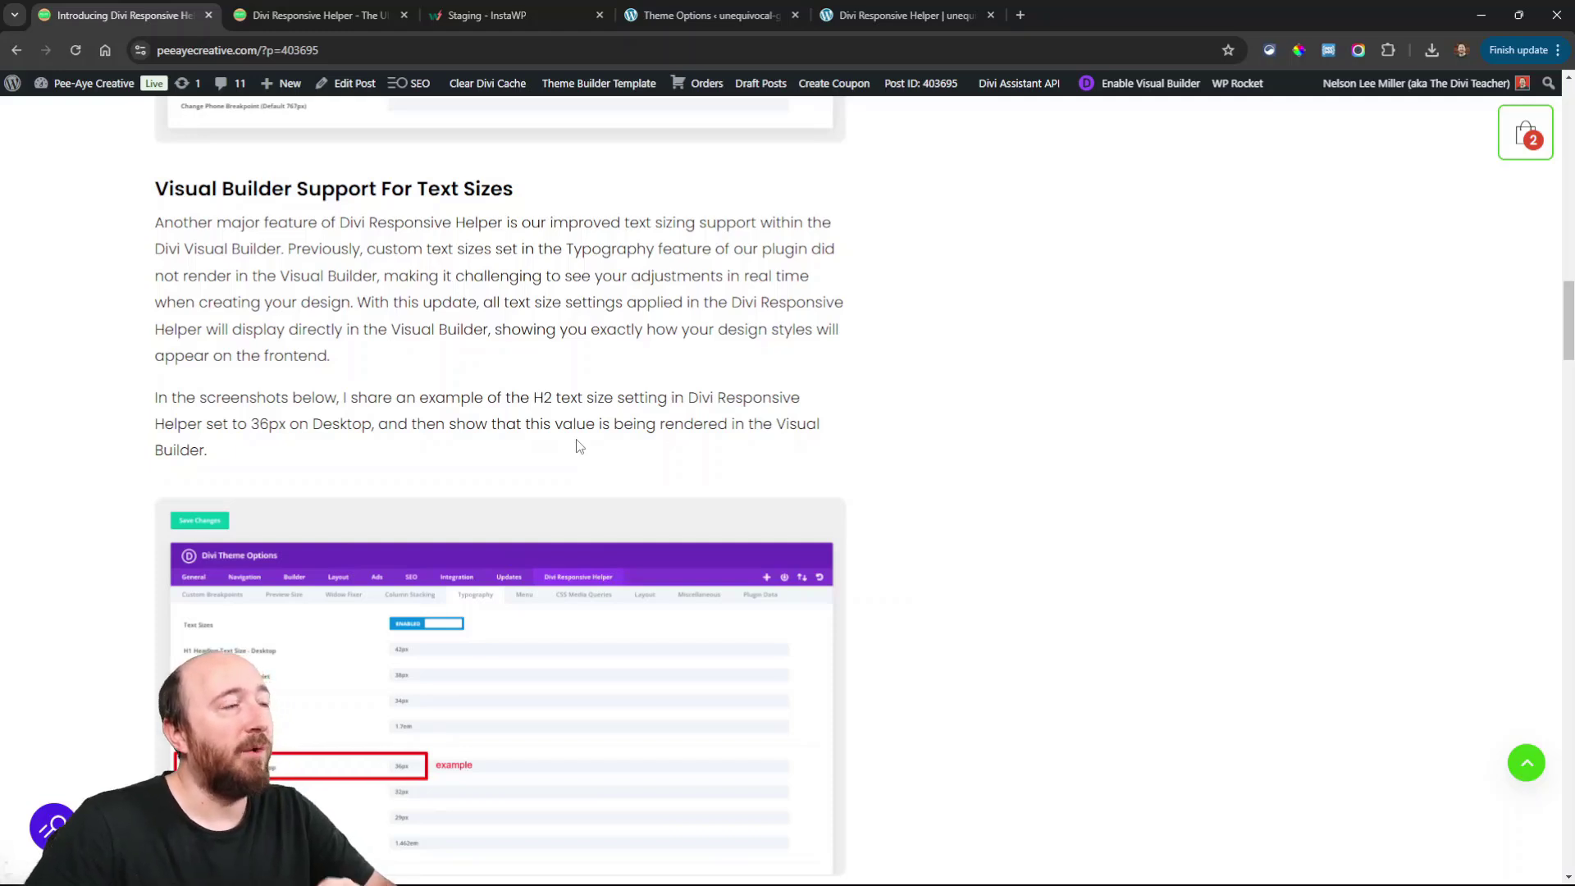
- Review the typography sizes, H2 desktop 36px and Paragraph desktop 18px, then return to the demo page
left_click(689, 17)
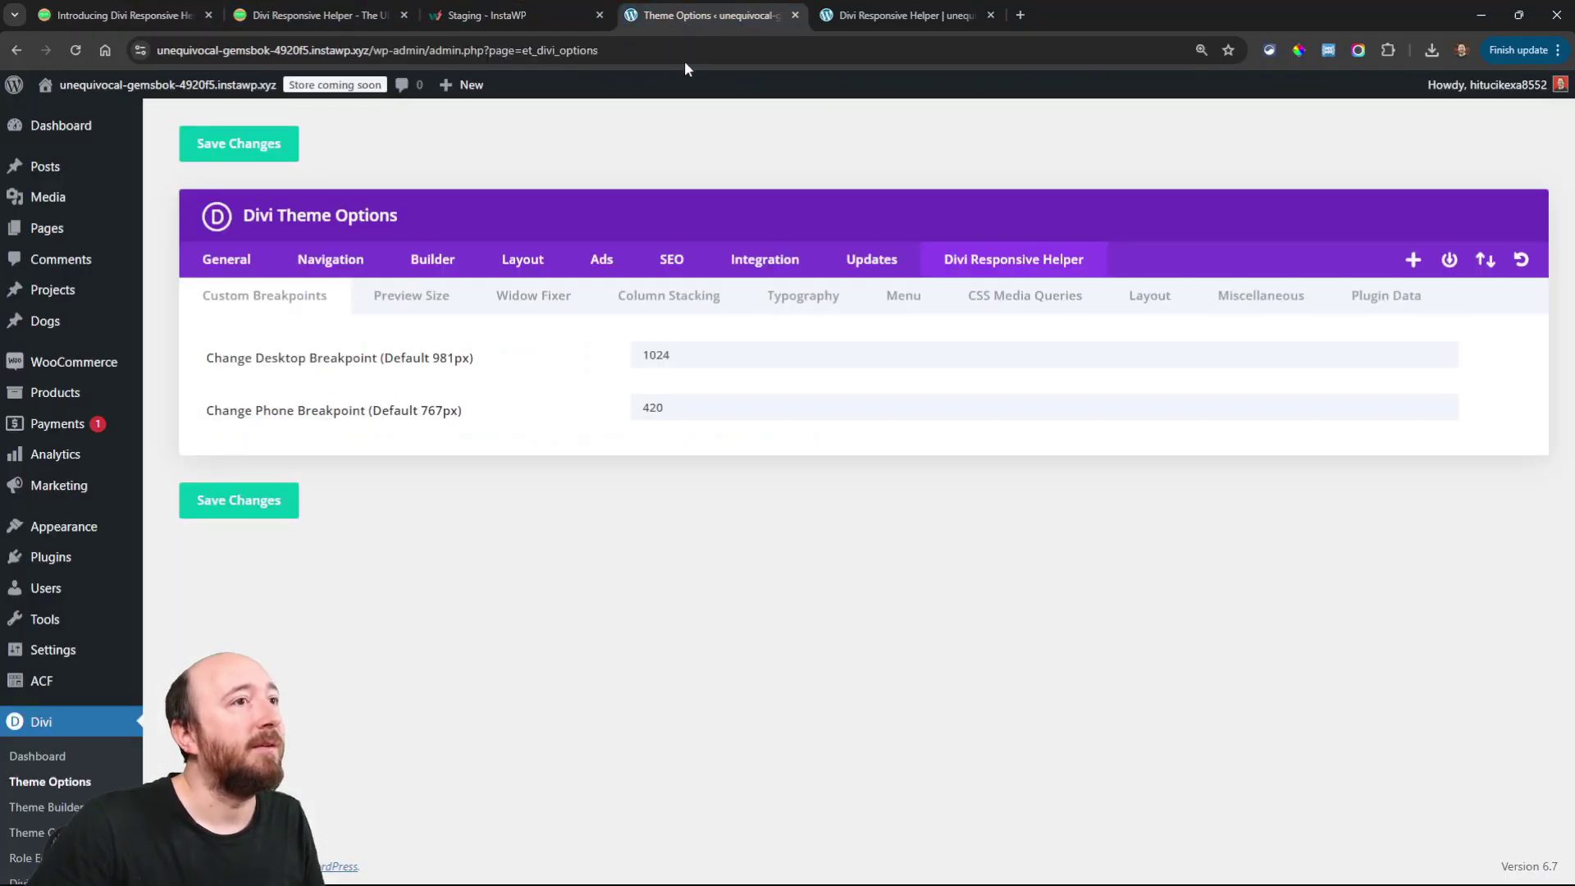
left_click(808, 297)
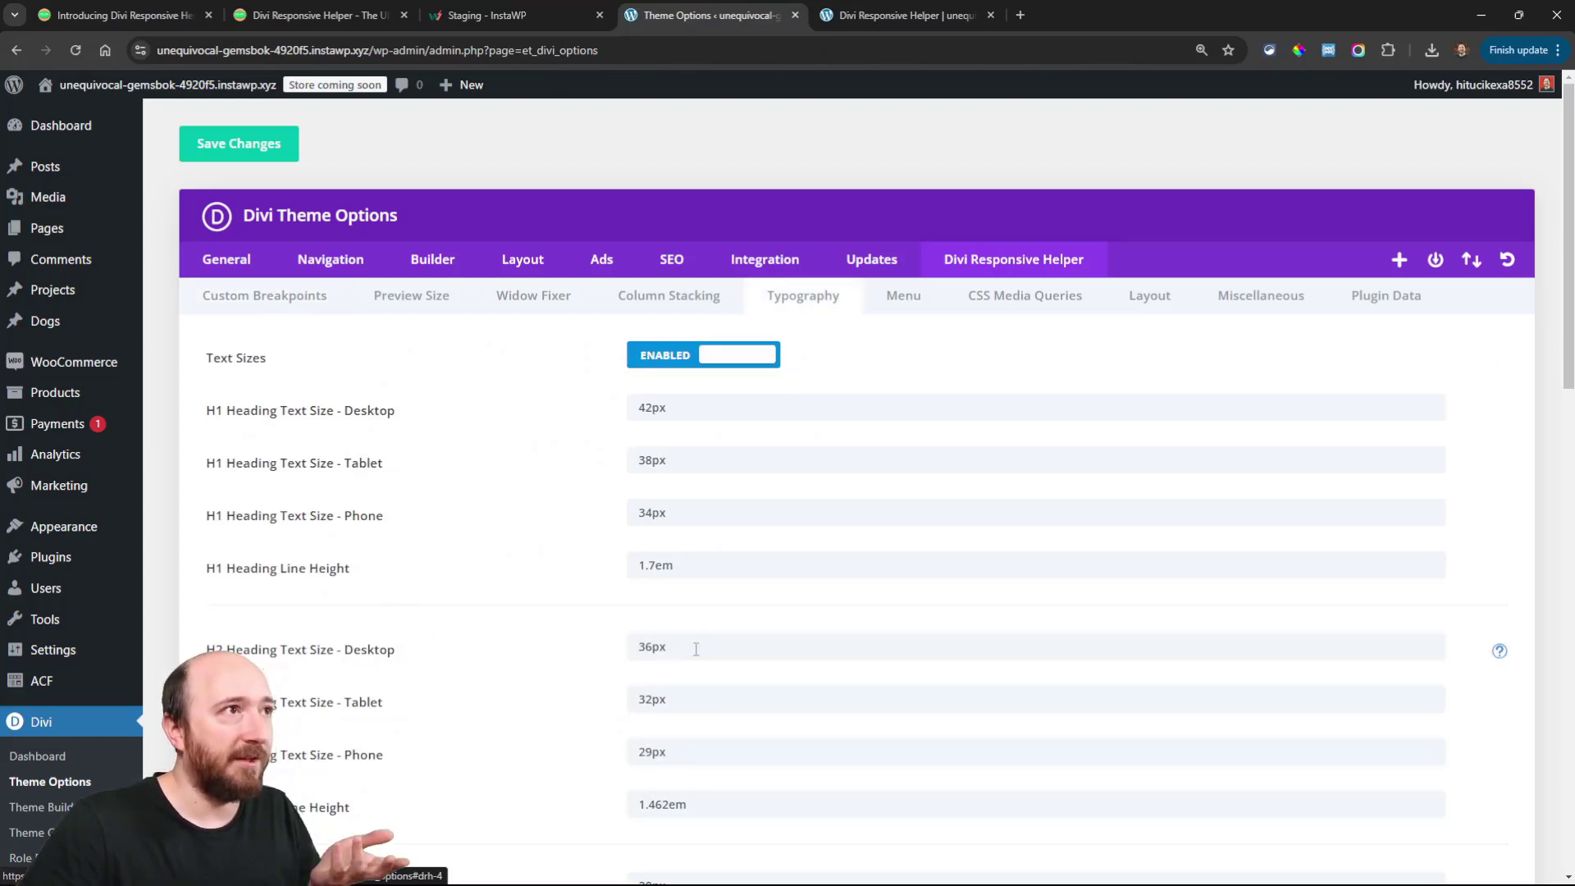
left_click_drag(696, 649, 606, 649)
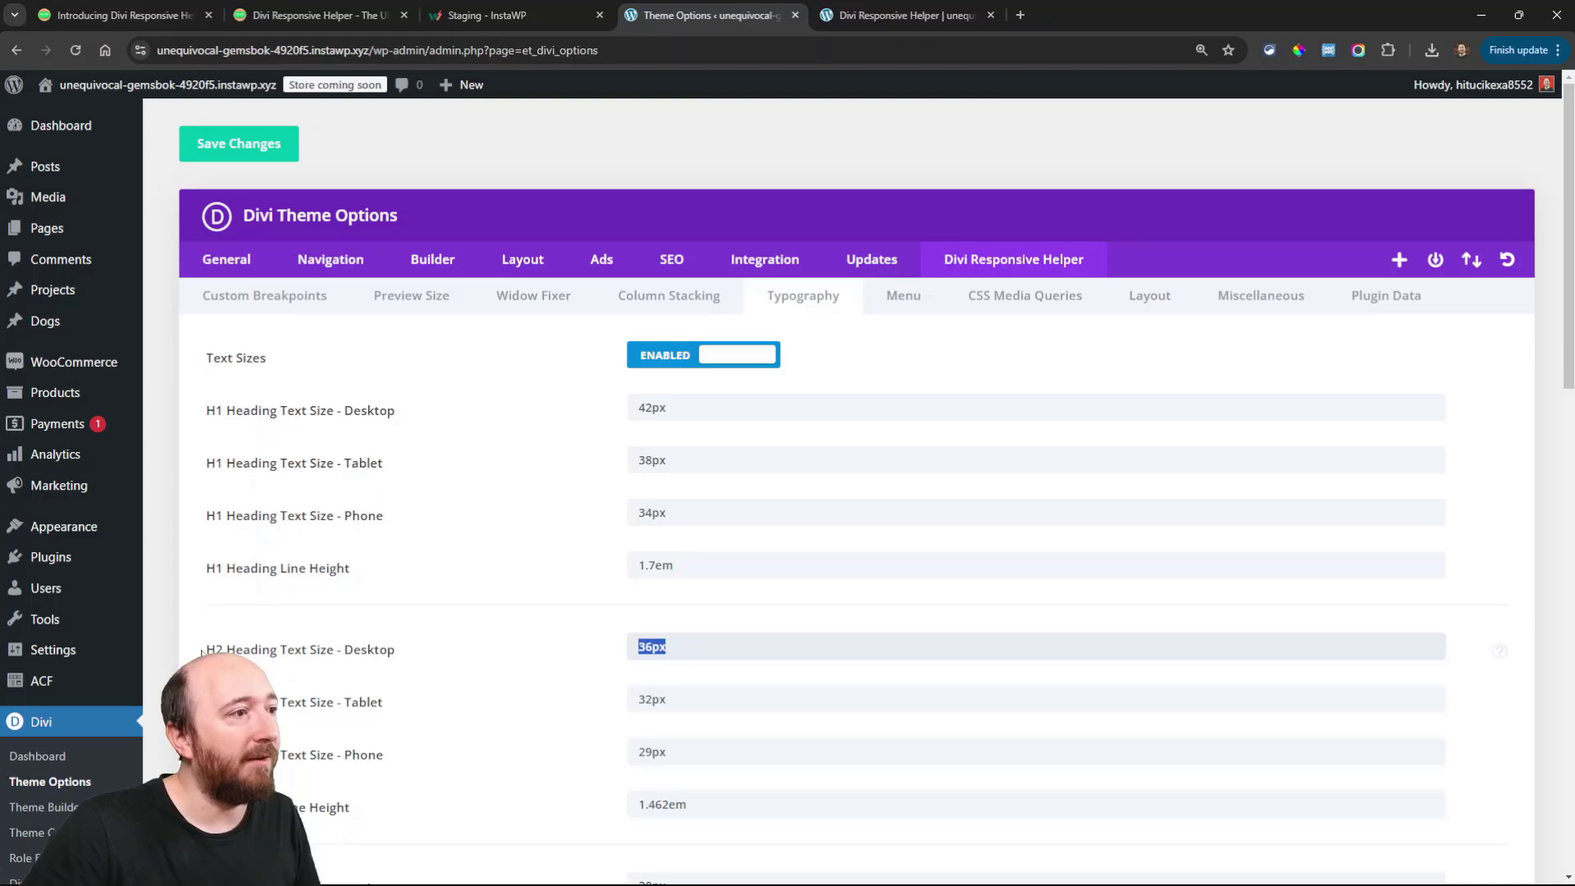
left_click(645, 649)
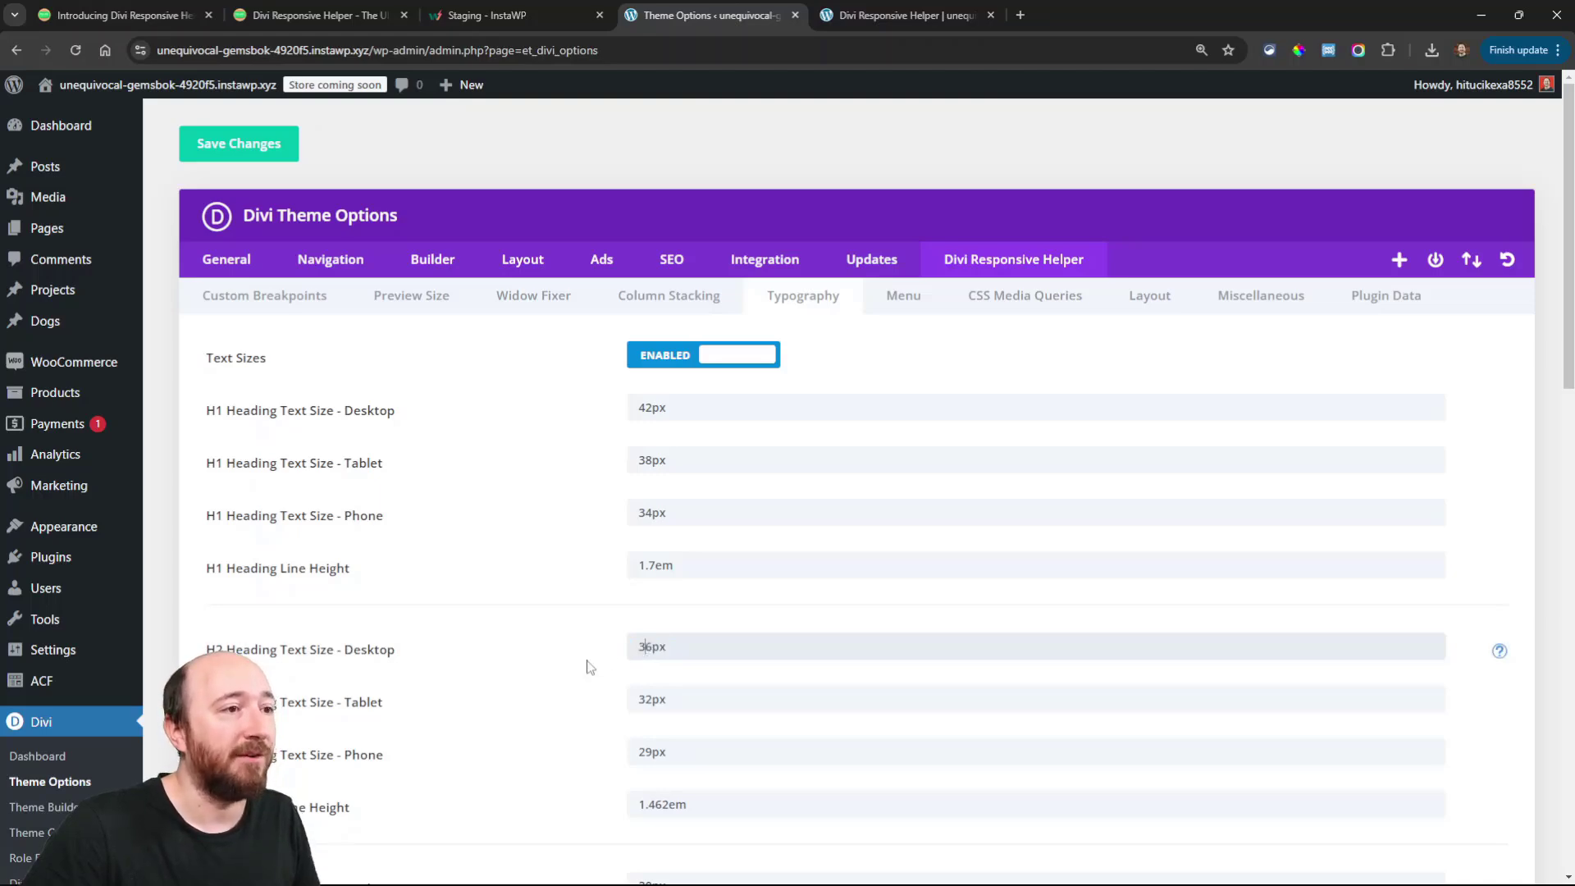
scroll(563, 649, "down", 12)
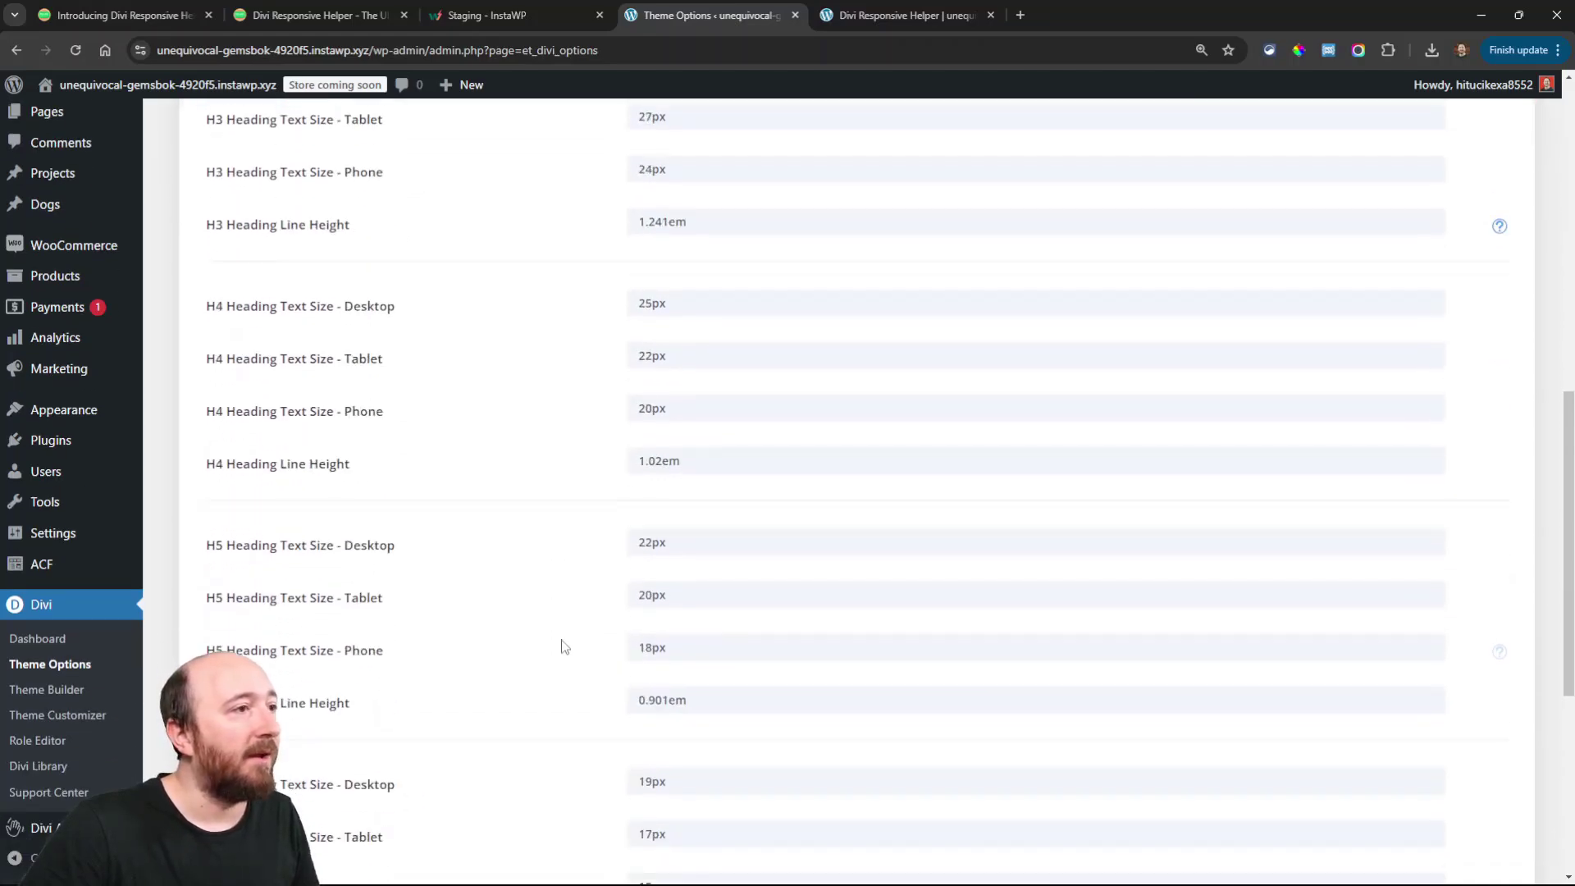
scroll(562, 649, "down", 3)
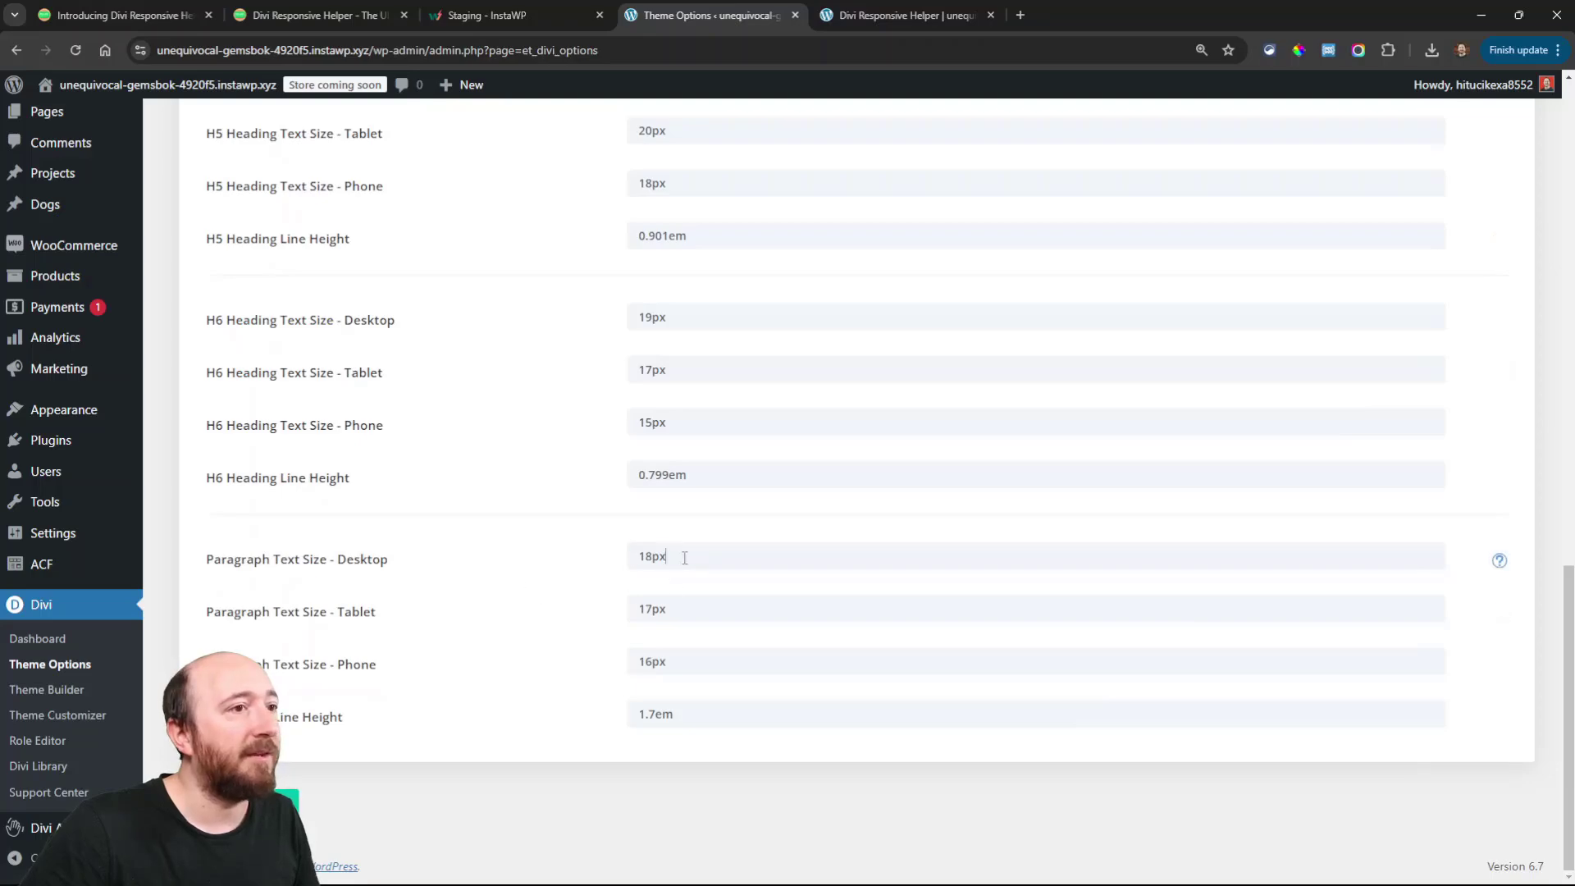
left_click_drag(685, 558, 579, 590)
left_click(566, 589)
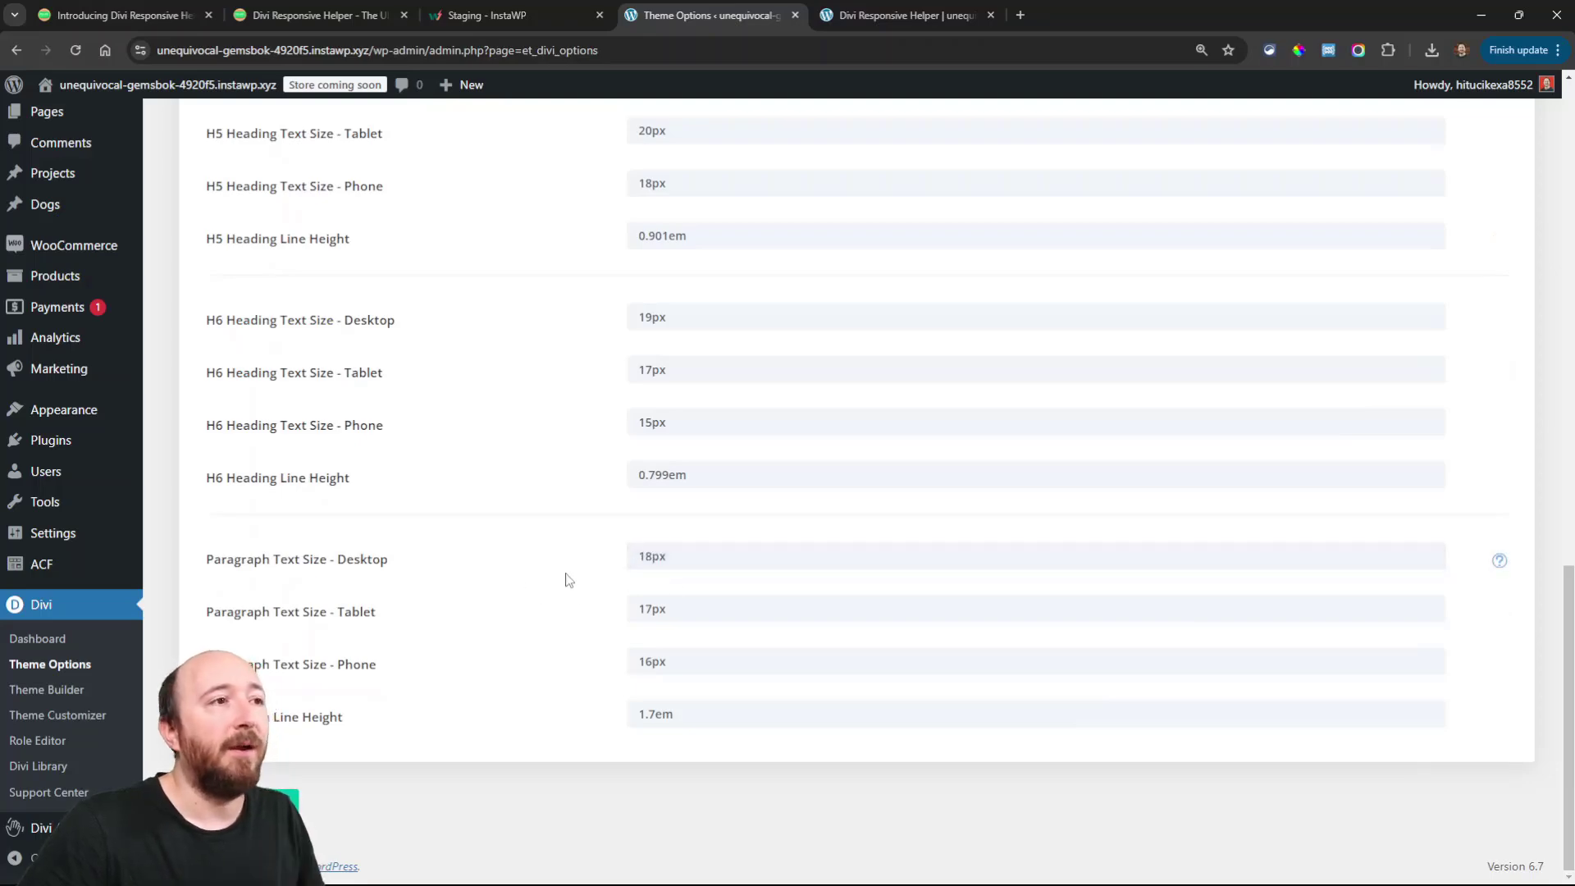
scroll(562, 582, "up", 5)
left_click(876, 8)
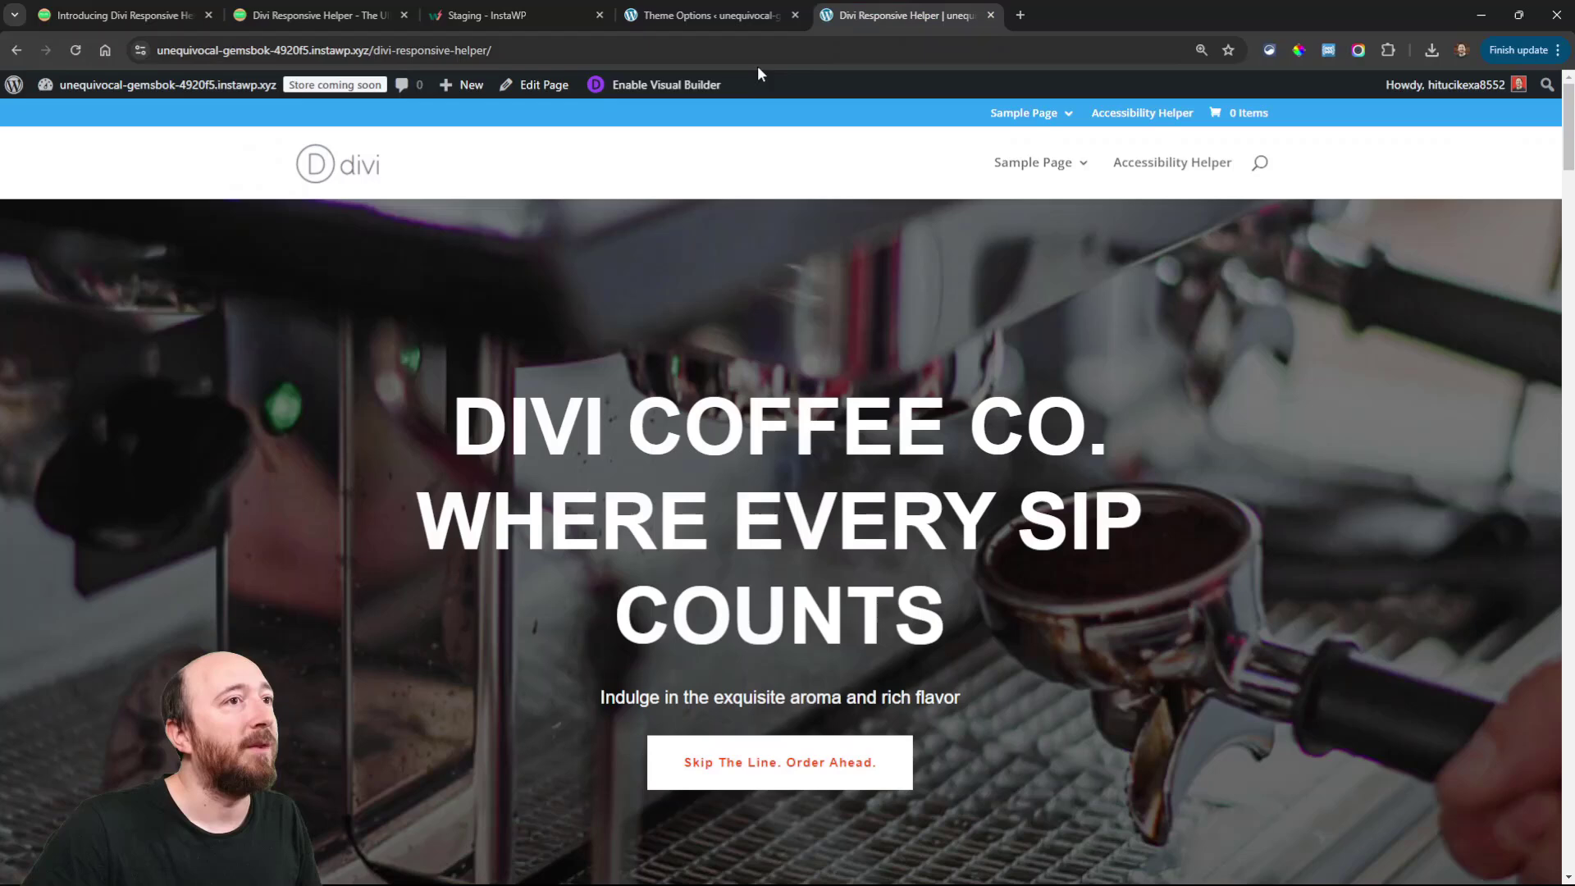
- Enable the Visual Builder on the coffee demo page and scroll down to the Find Us section
left_click(653, 86)
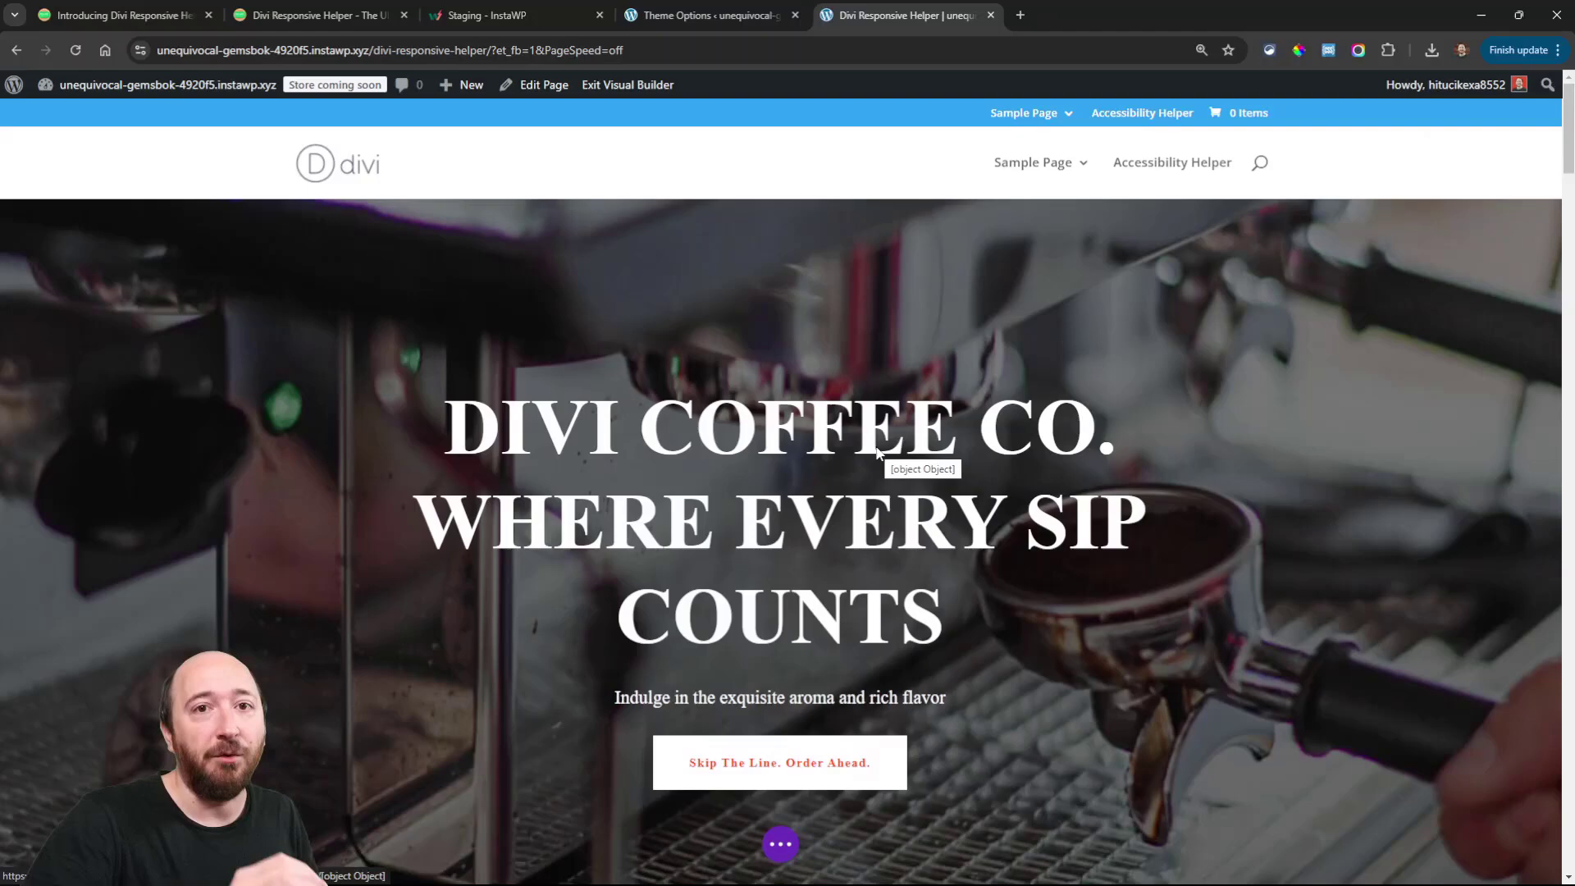
scroll(876, 451, "down", 12)
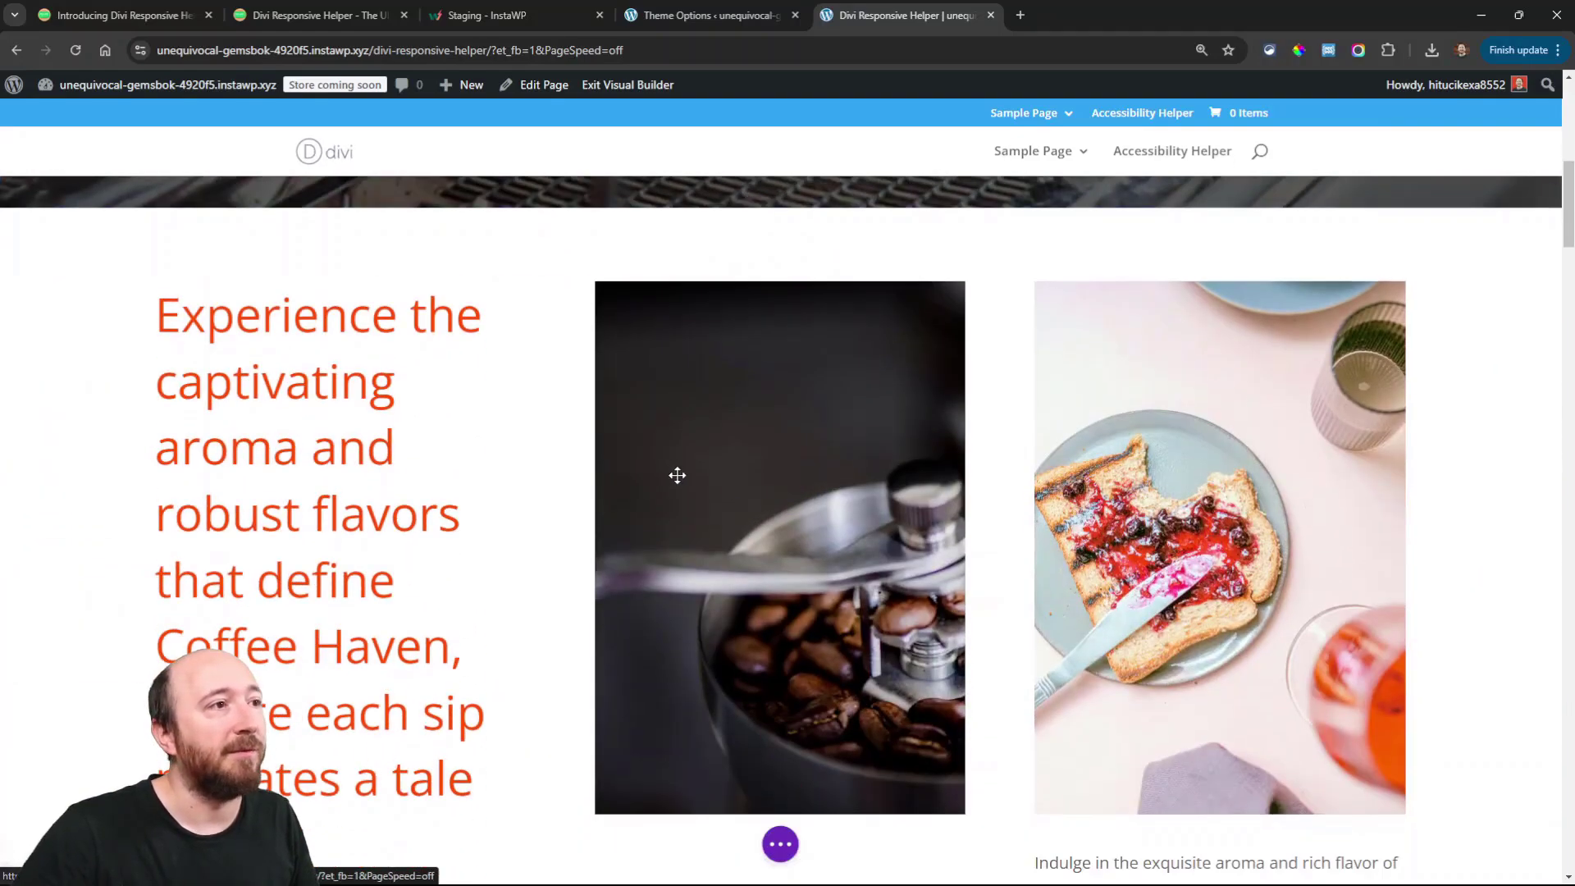
scroll(675, 475, "down", 9)
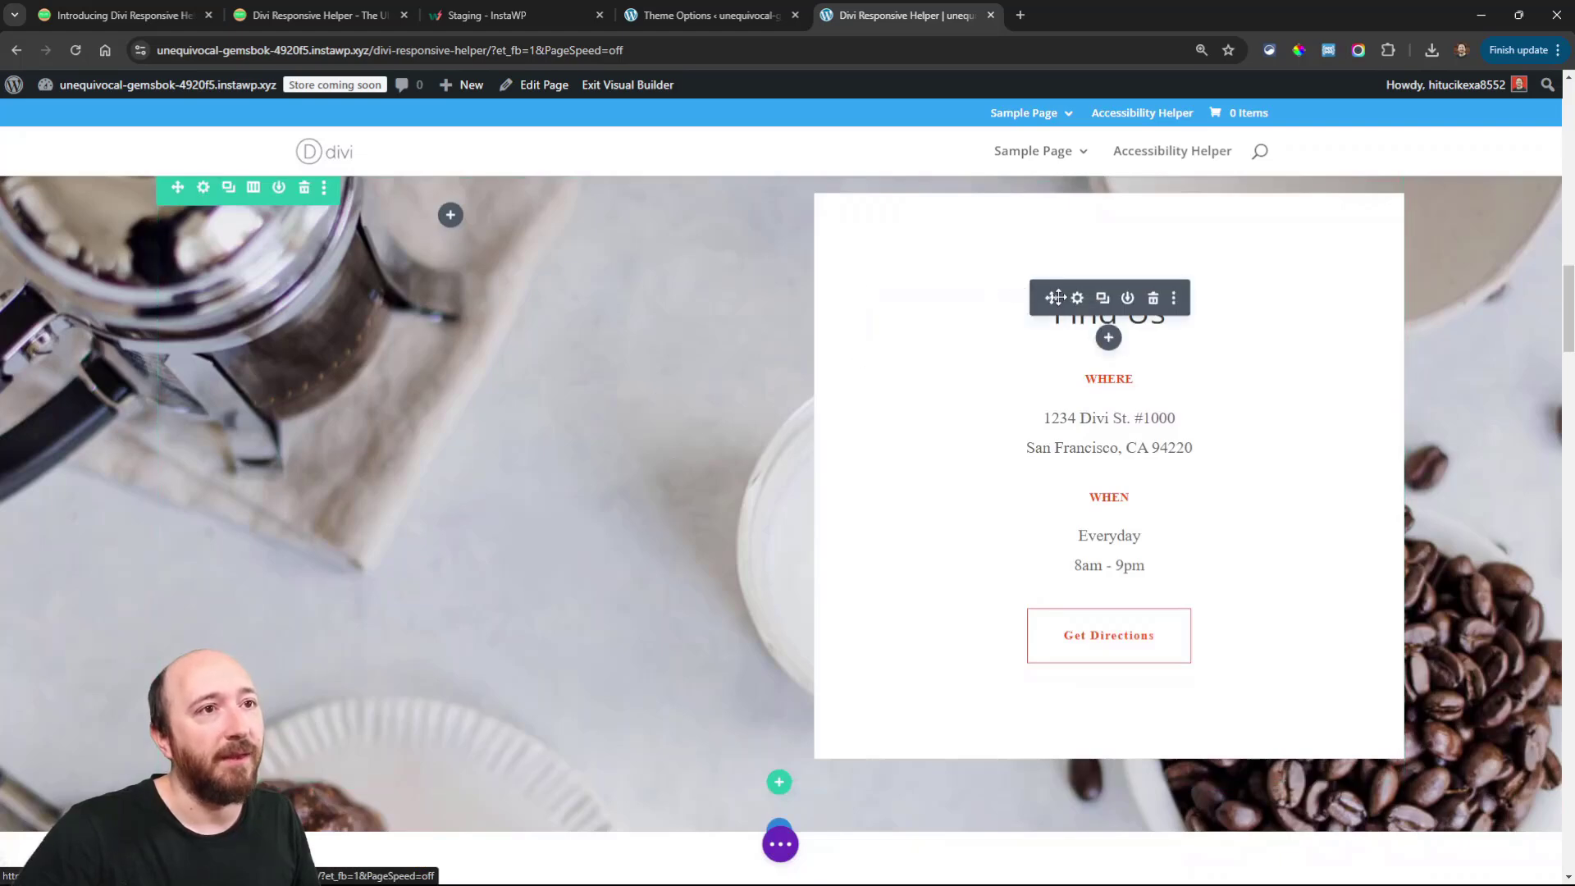
- Try a 27px H2 text size on the Find Us module, reset it to 26px, and save
left_click(1075, 300)
scroll(656, 492, "down", 2)
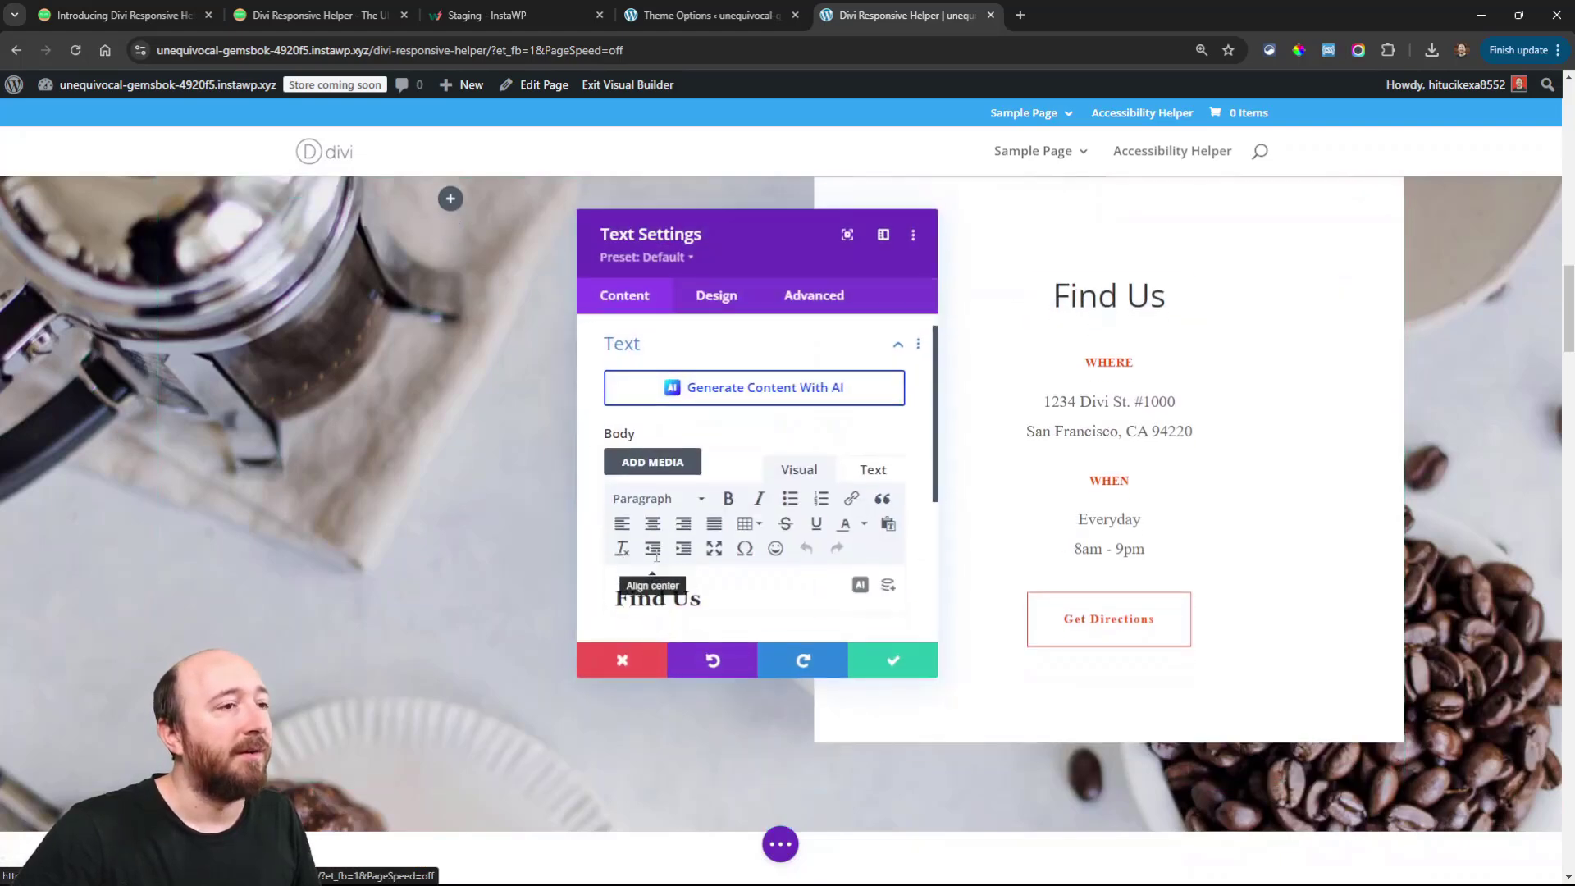
left_click_drag(615, 469, 702, 471)
left_click(716, 295)
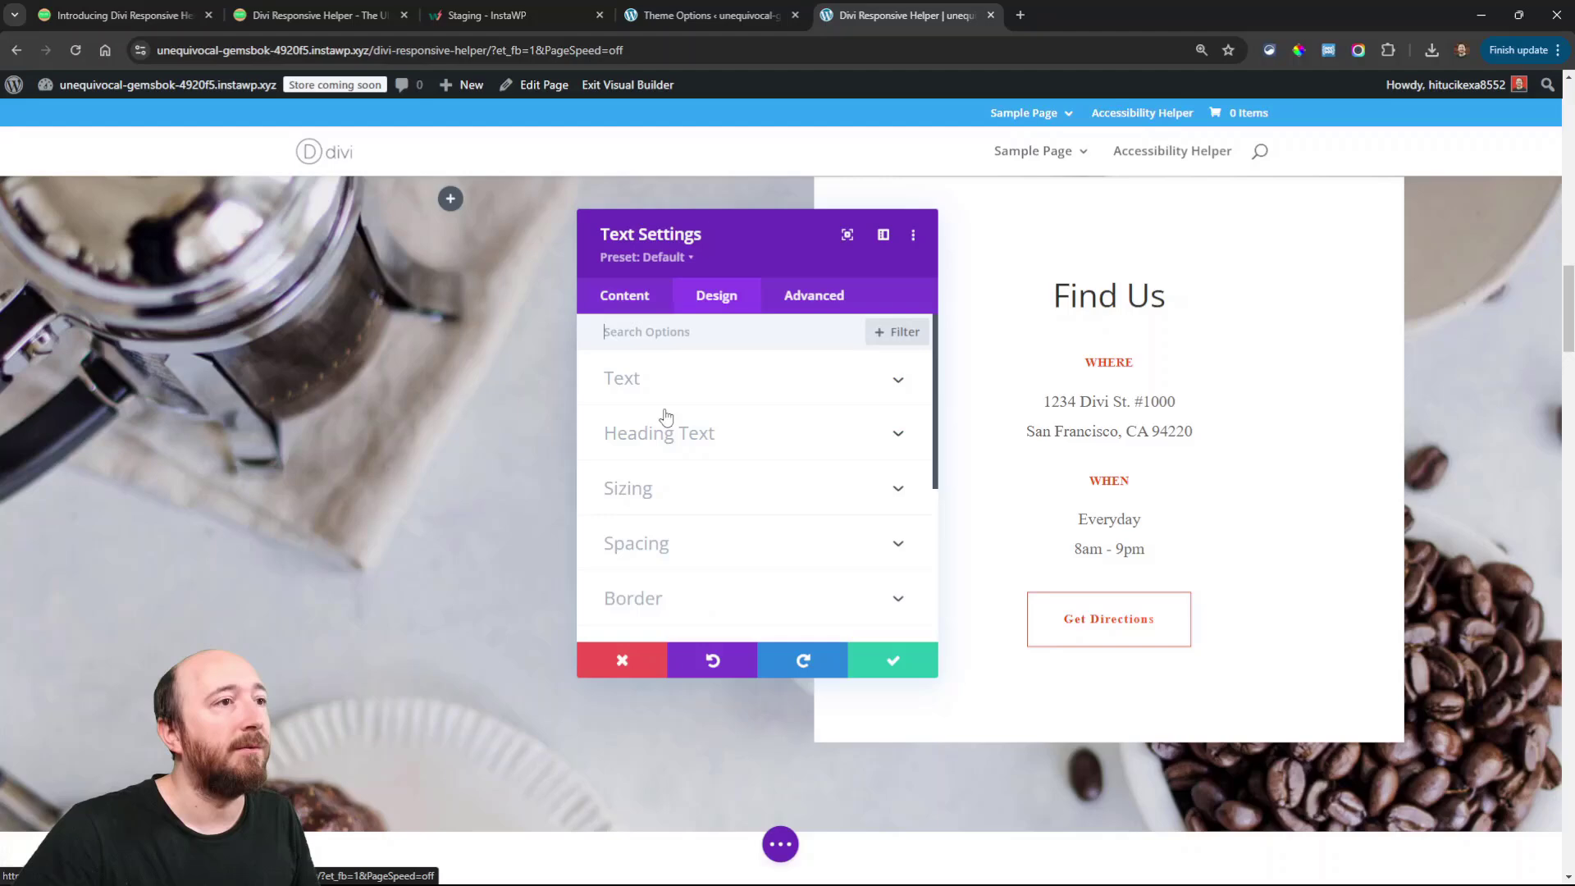
left_click(661, 432)
left_click(683, 397)
scroll(751, 492, "down", 5)
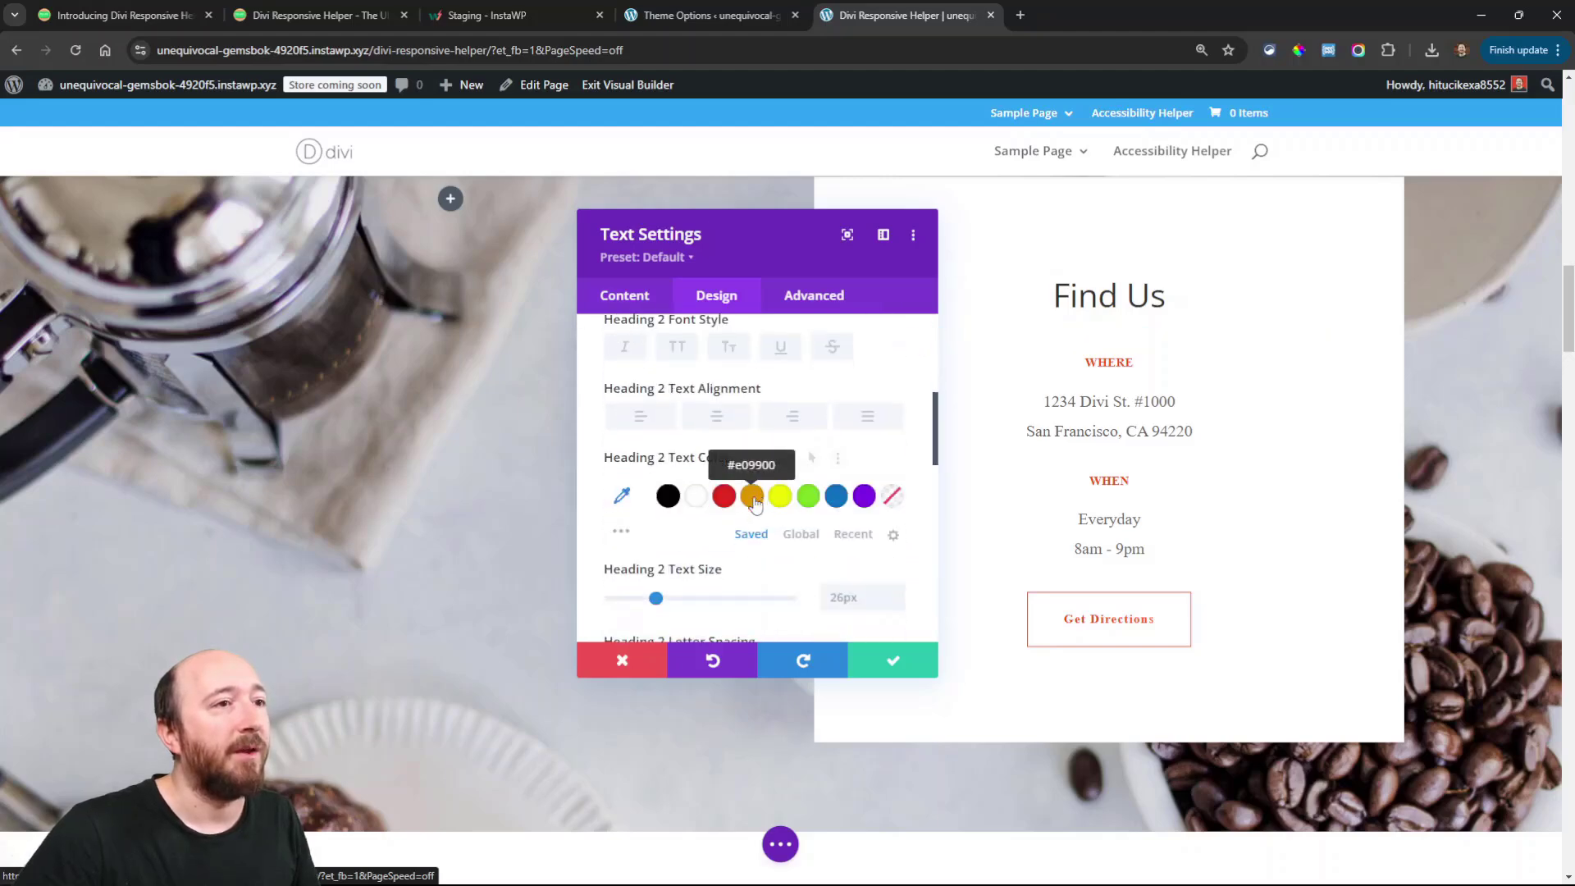
mouse_move(725, 429)
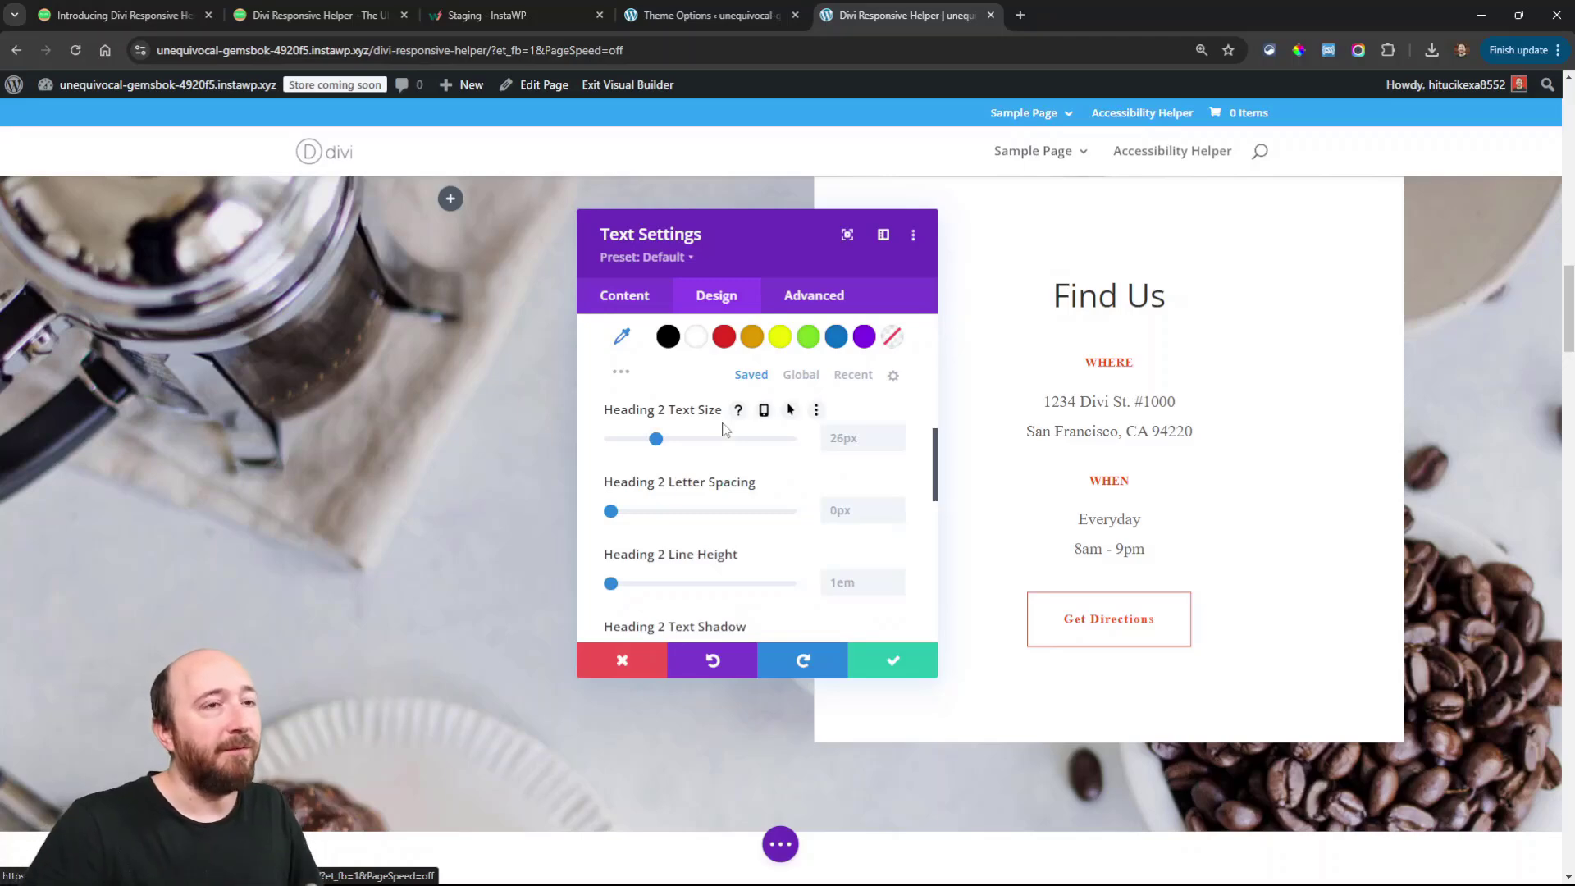
left_click(896, 436)
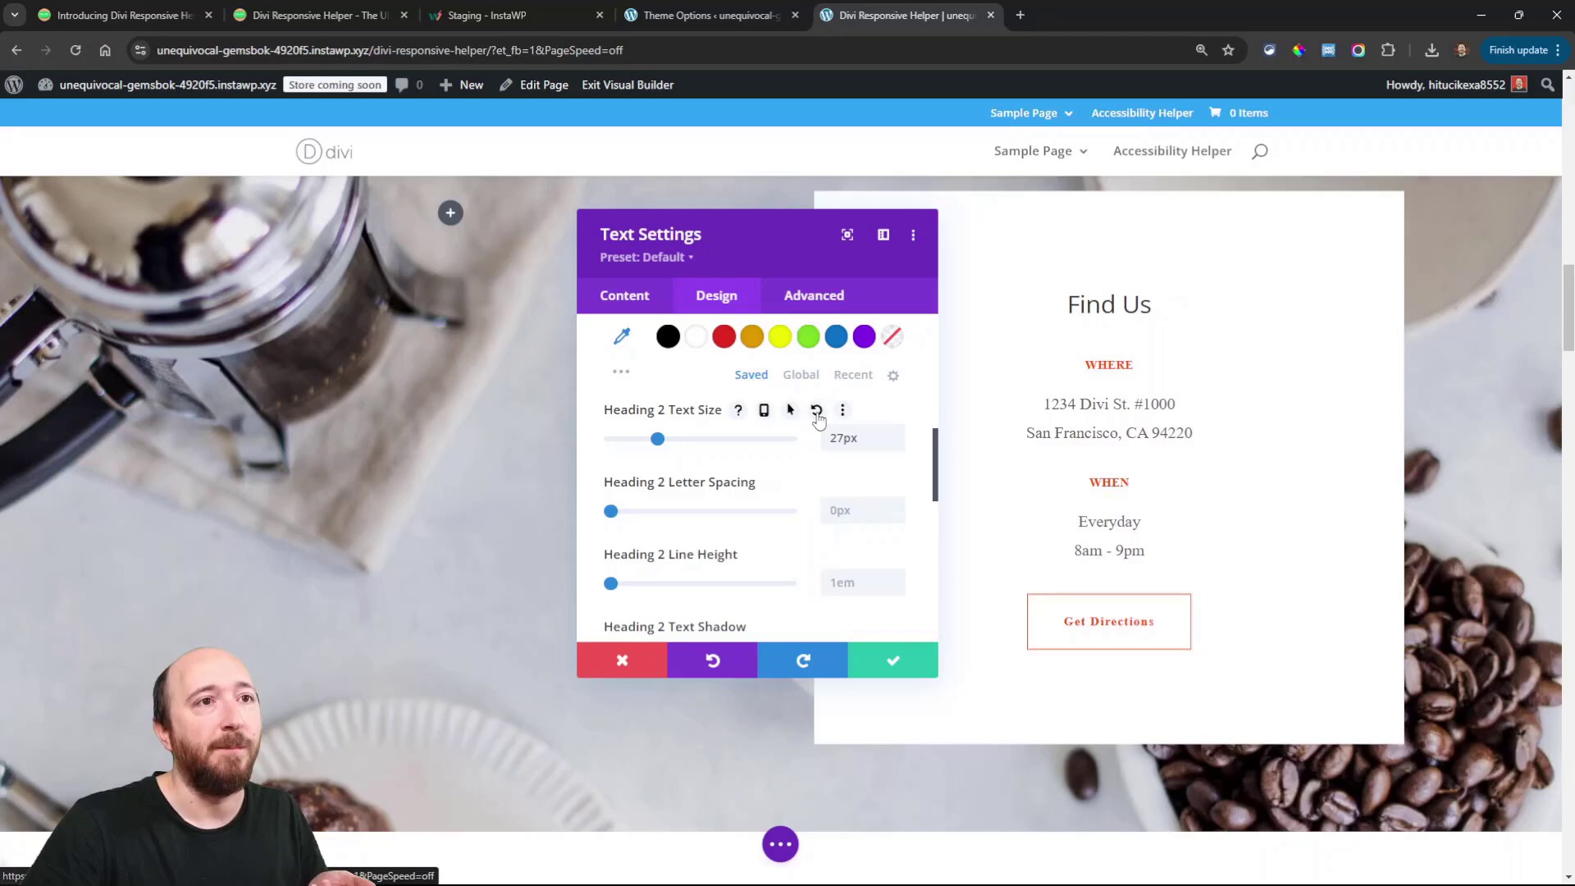
left_click(817, 411)
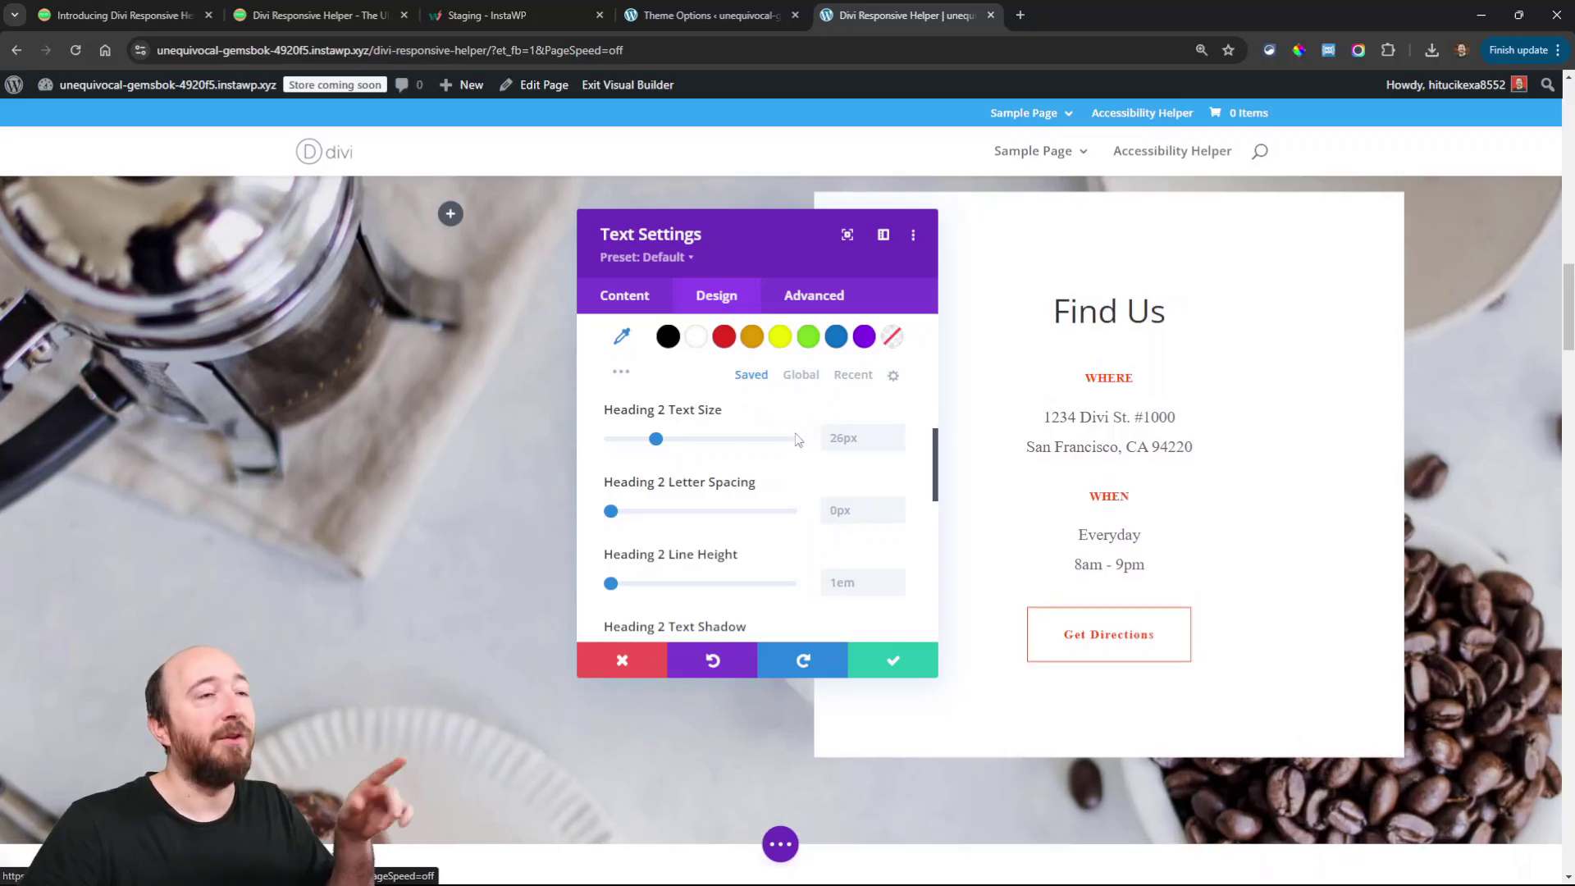
left_click(933, 666)
- Inspect the paragraph module's body text size, discard changes, and go back to Theme Options
scroll(919, 509, "down", 1)
scroll(919, 509, "up", 10)
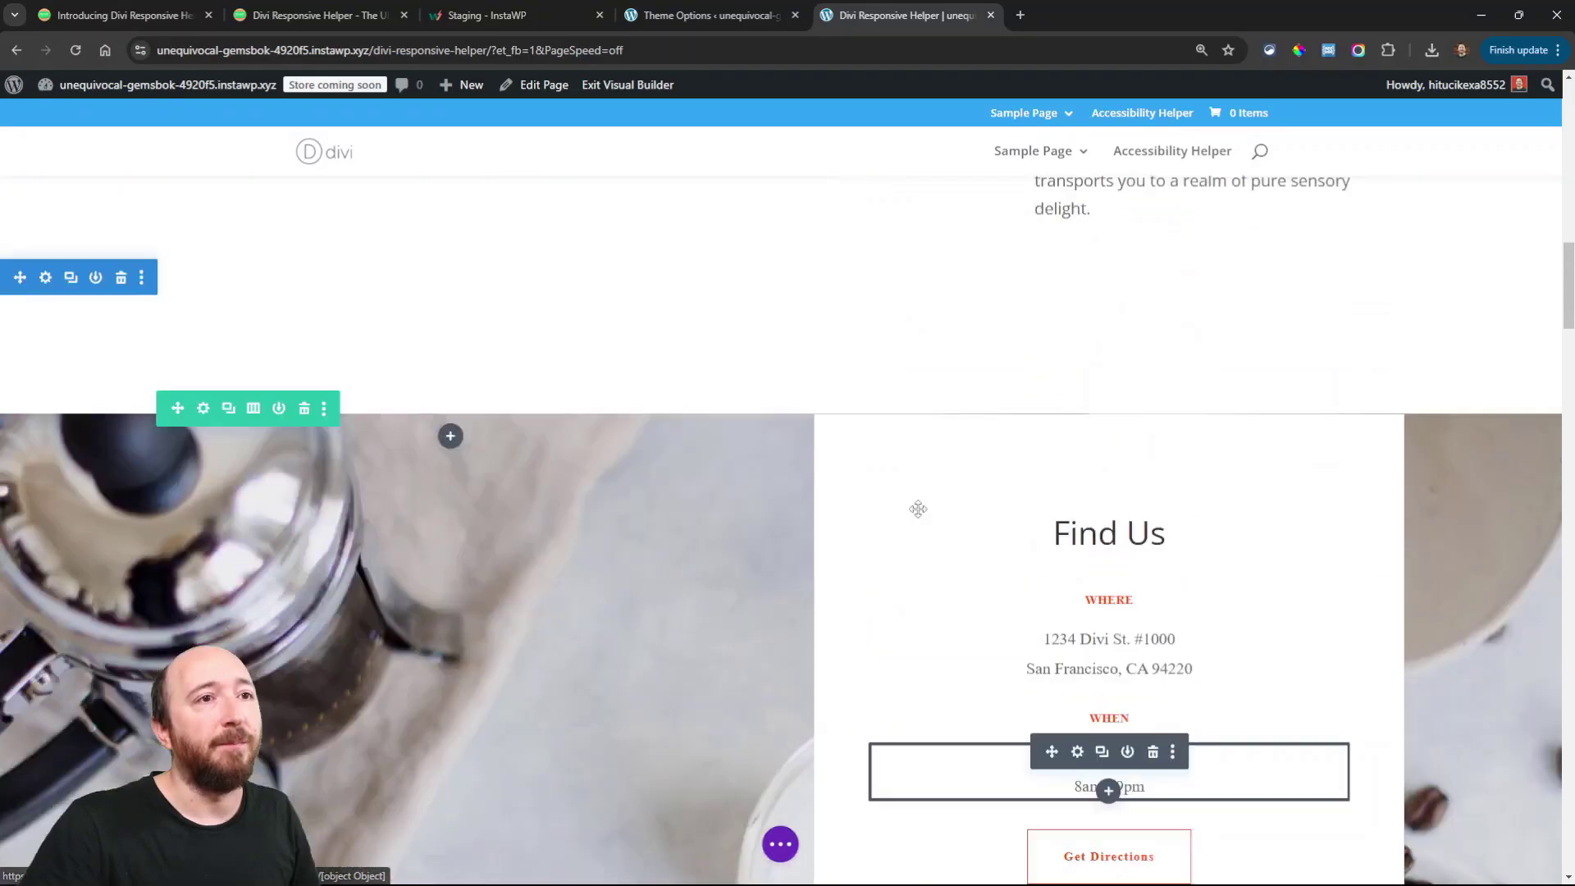
scroll(1189, 592, "down", 3)
left_click(1187, 579)
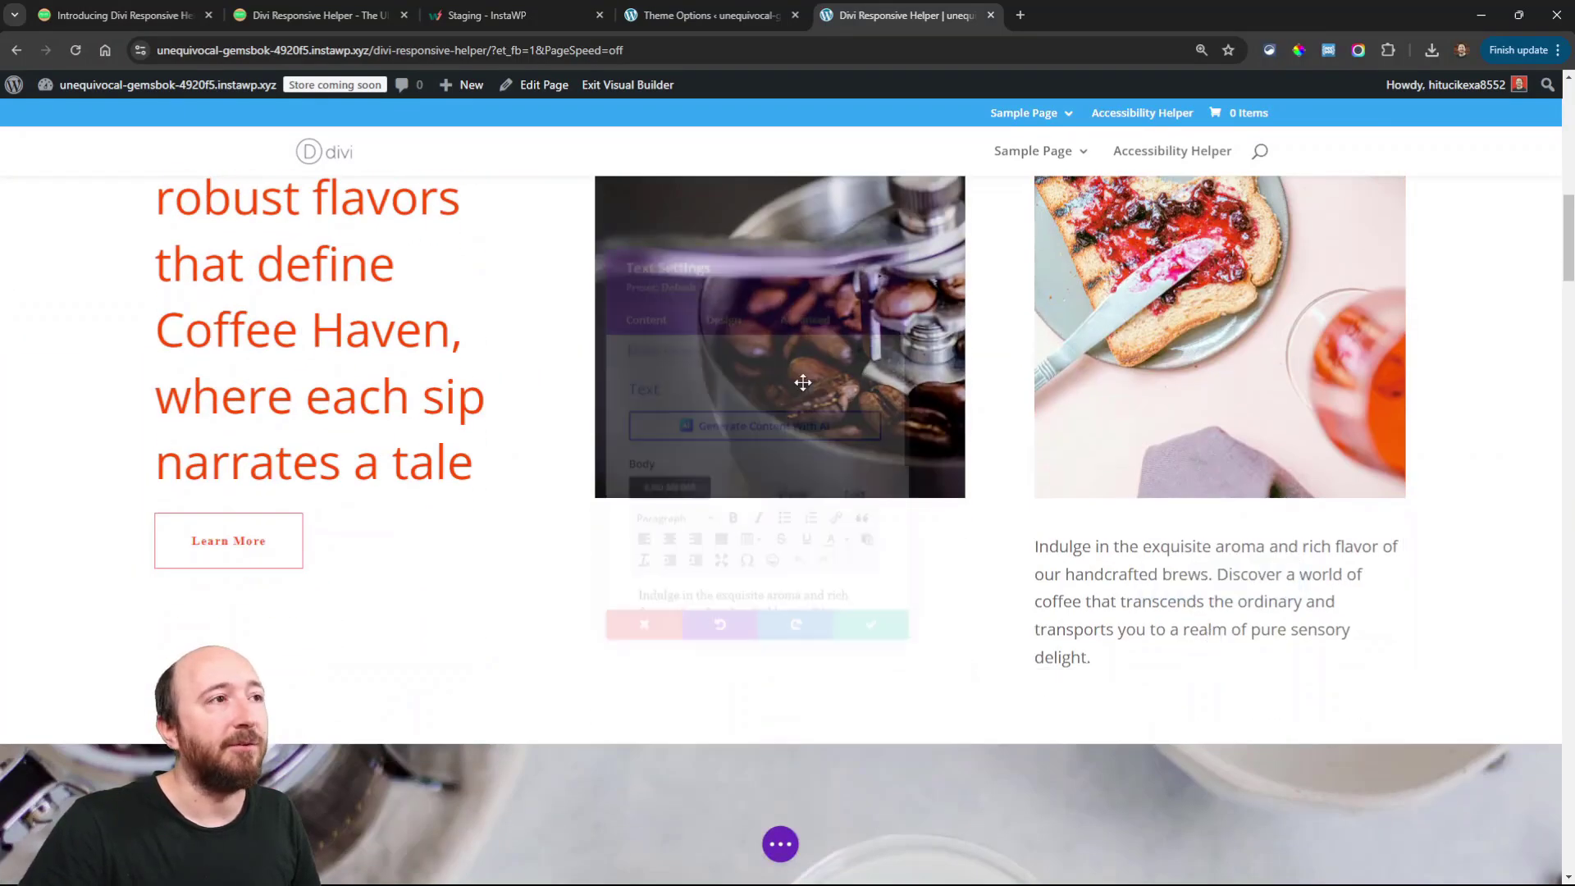
left_click(716, 296)
left_click(627, 378)
scroll(739, 468, "down", 4)
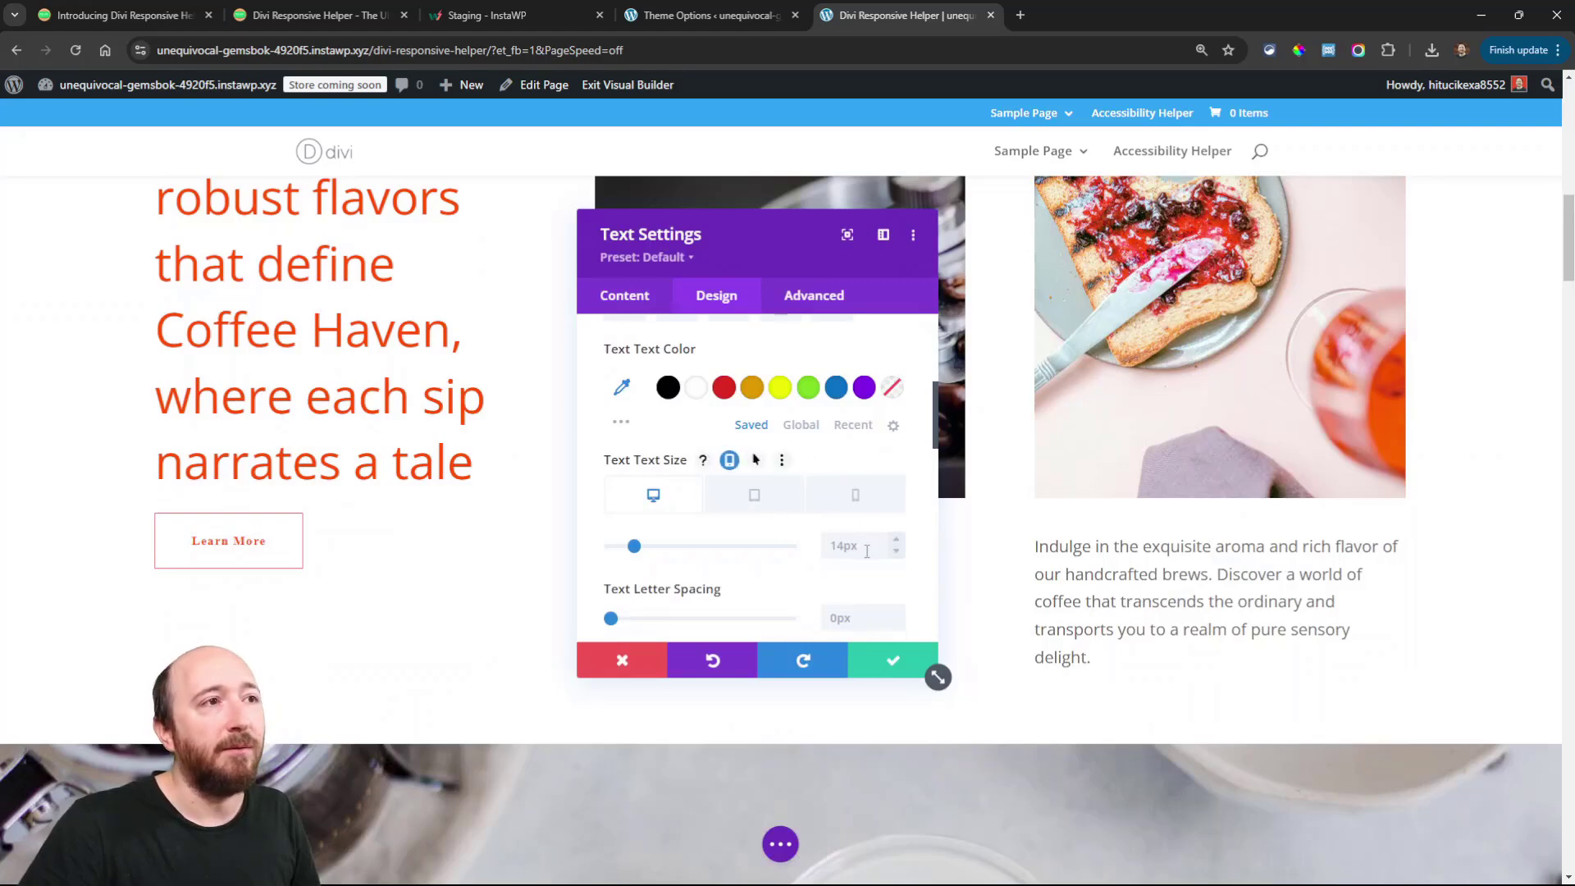
left_click_drag(767, 269, 686, 246)
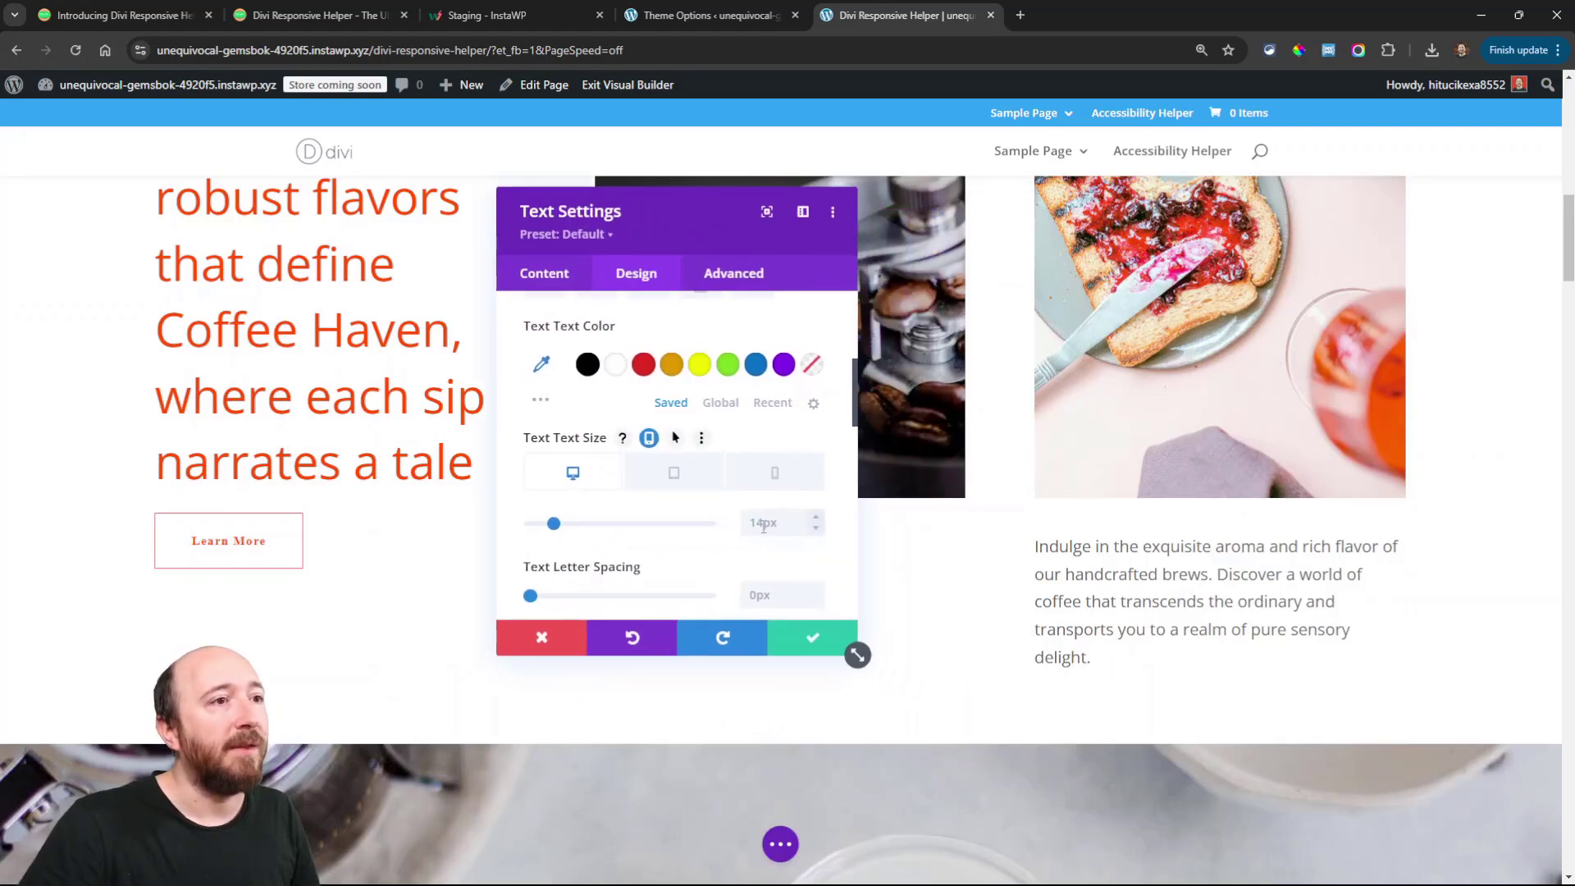
left_click(538, 637)
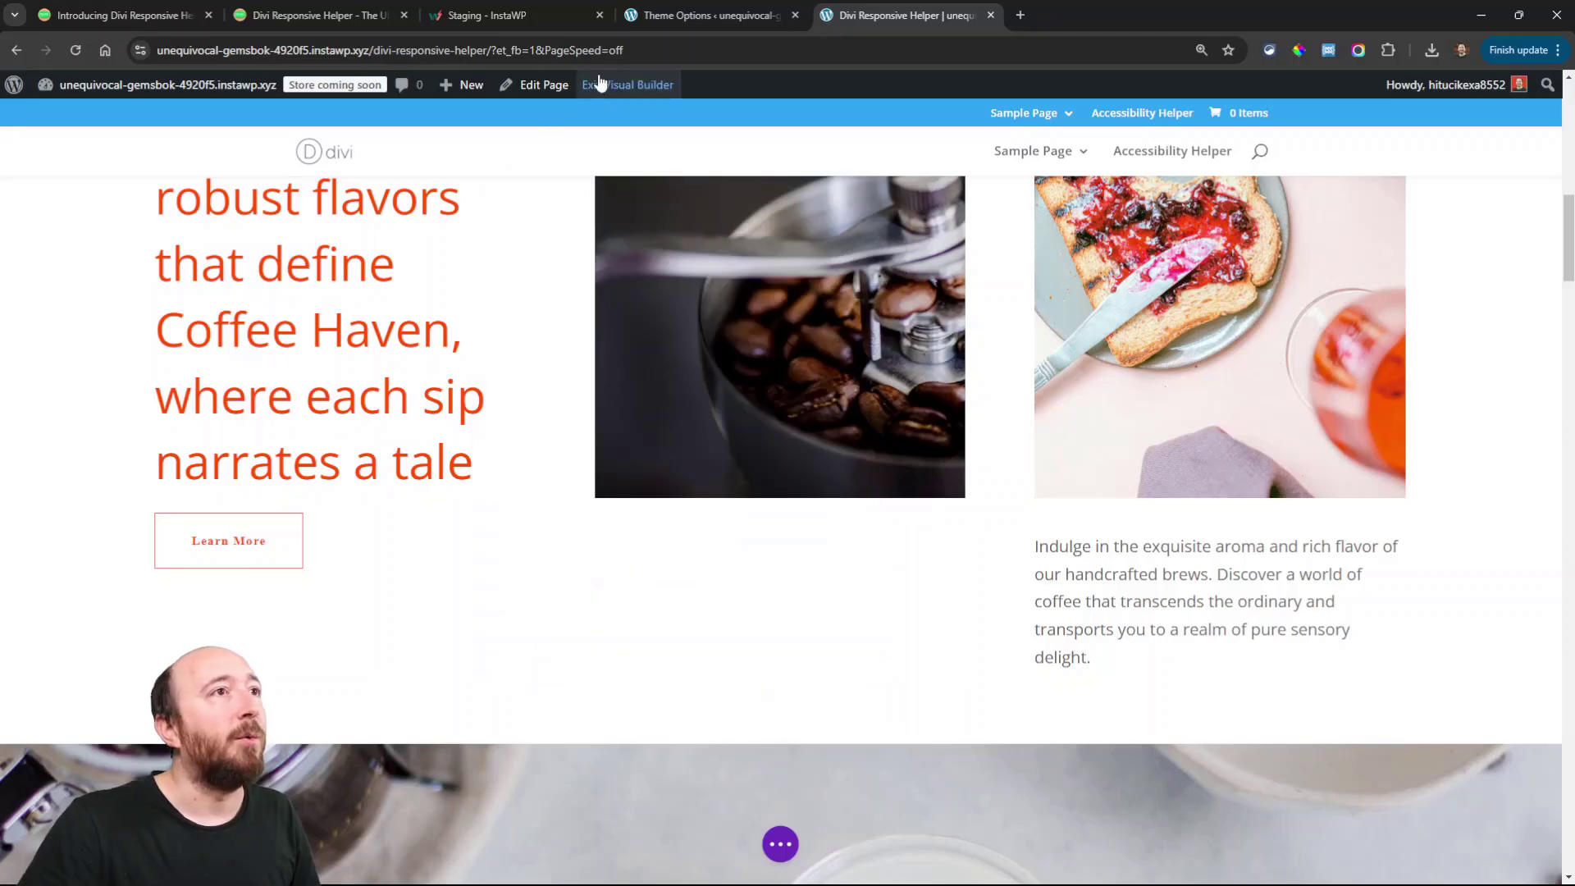
left_click(685, 15)
- Save the H2 desktop heading size as 66px and return to the builder page
scroll(615, 574, "down", 2)
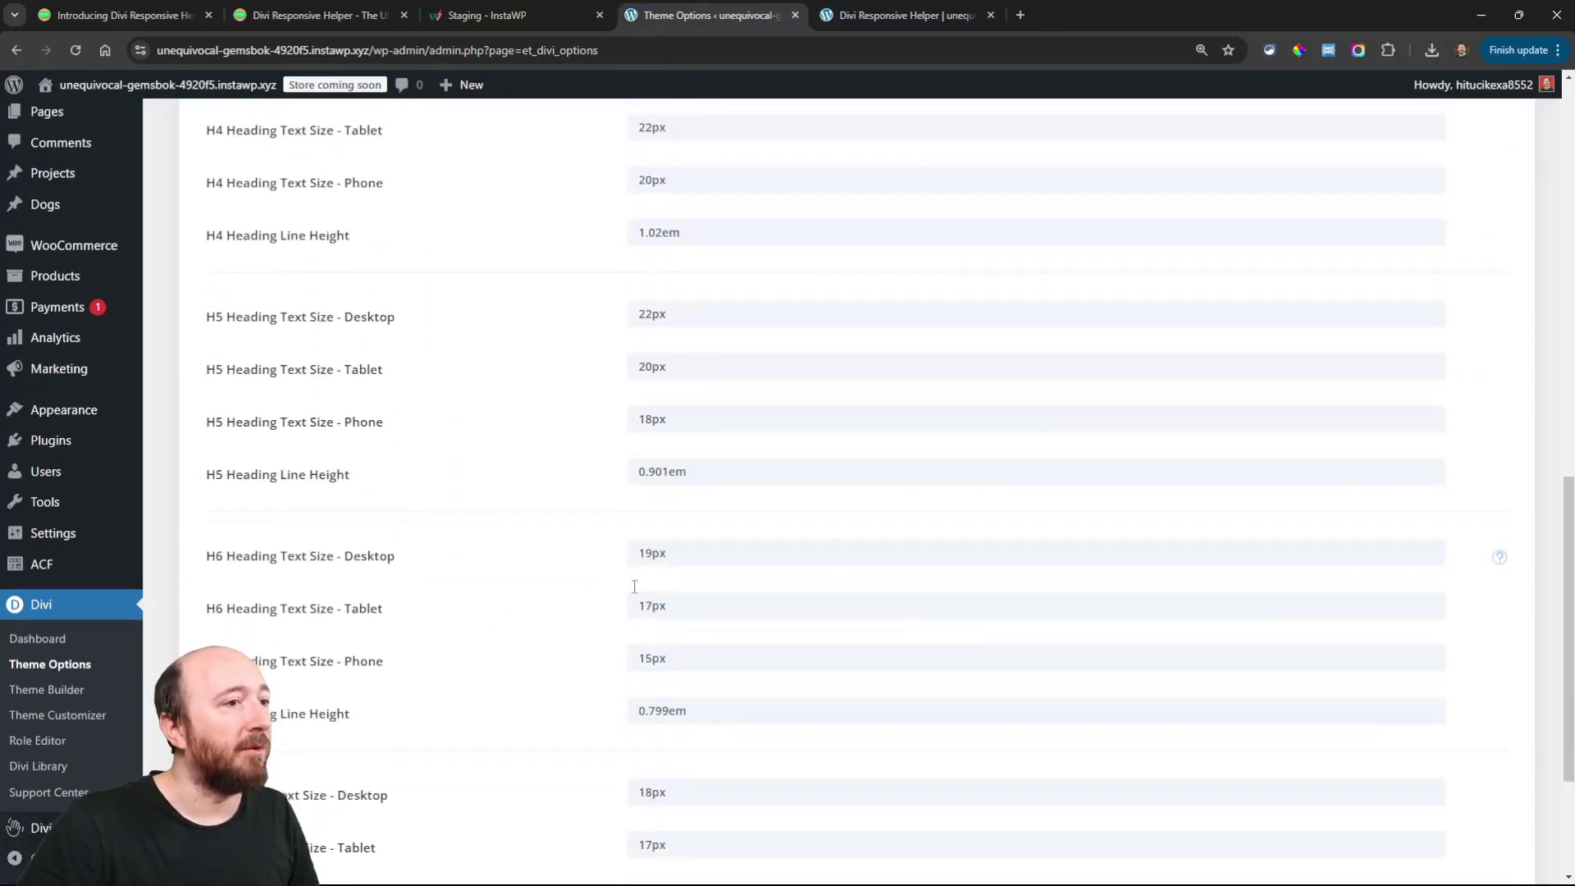
scroll(636, 574, "down", 3)
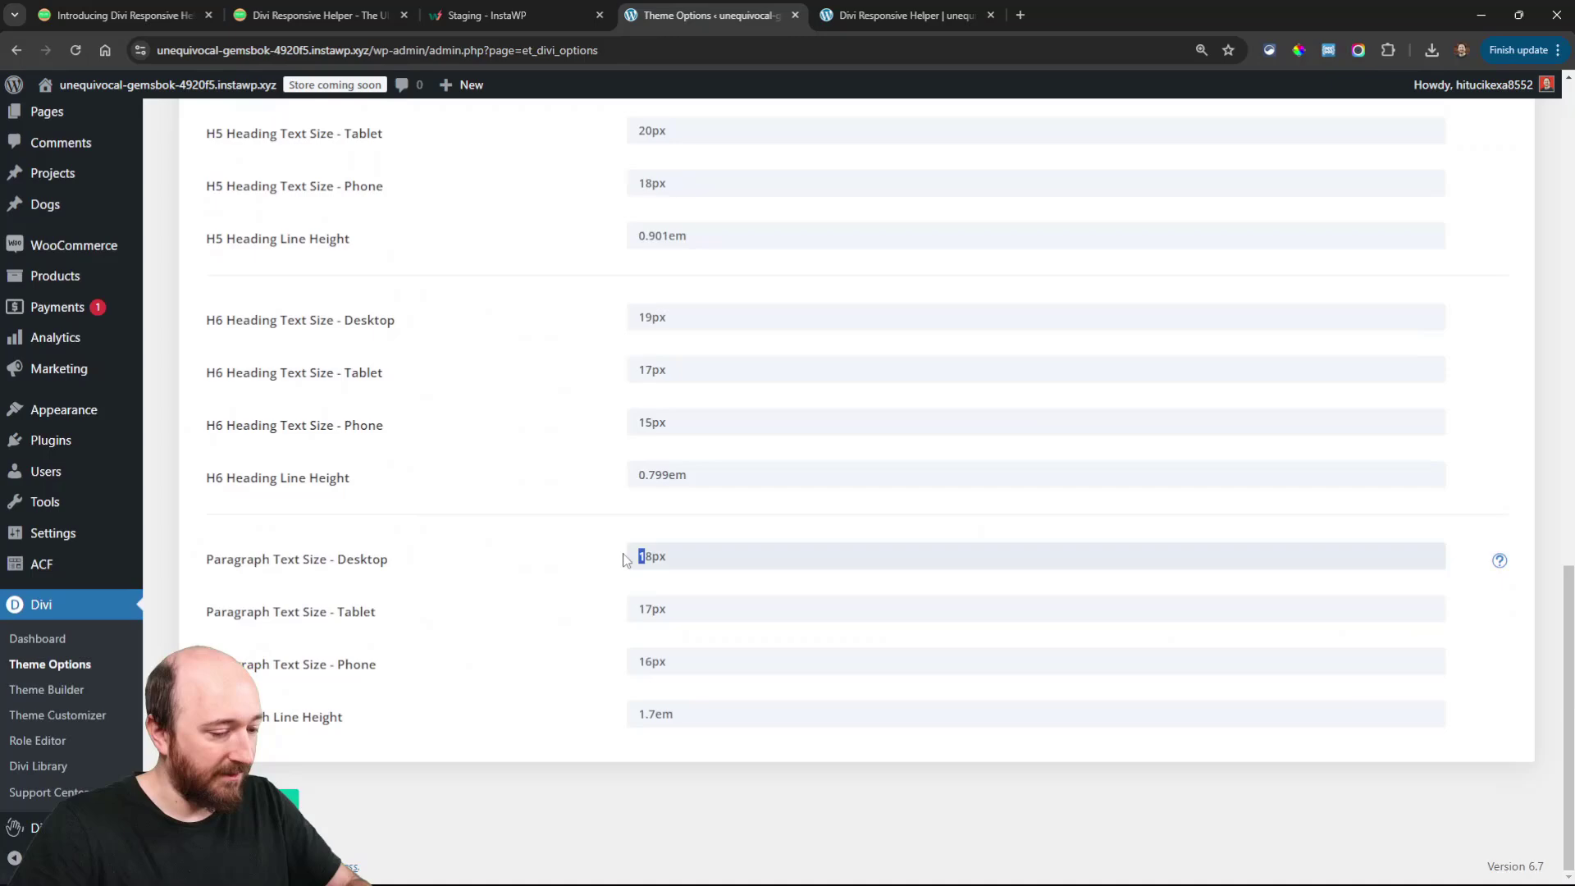
scroll(549, 592, "up", 15)
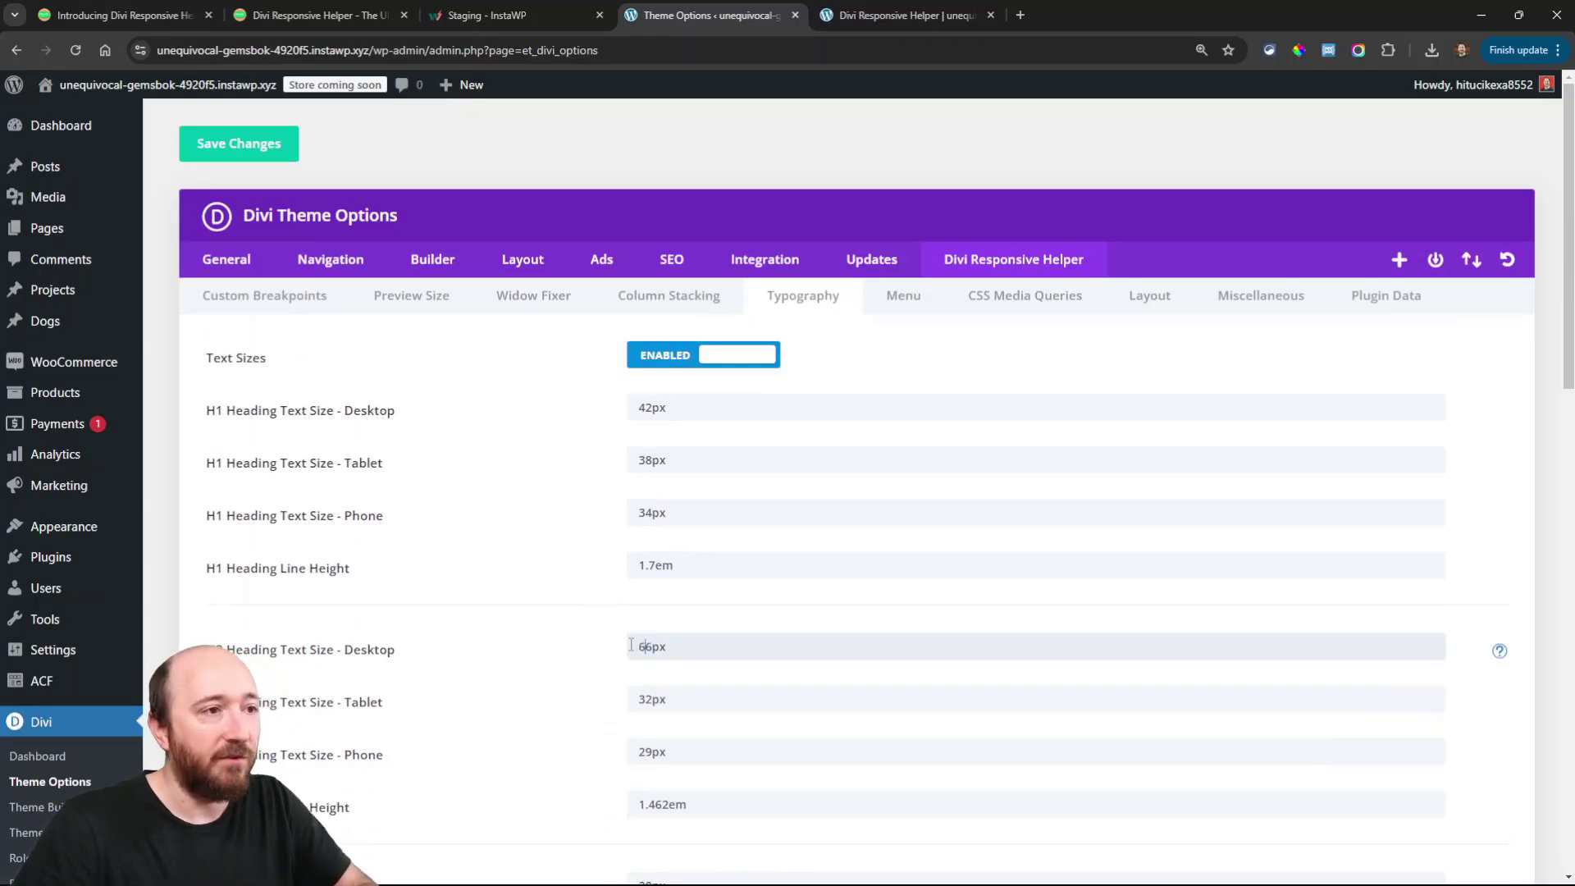
left_click(239, 148)
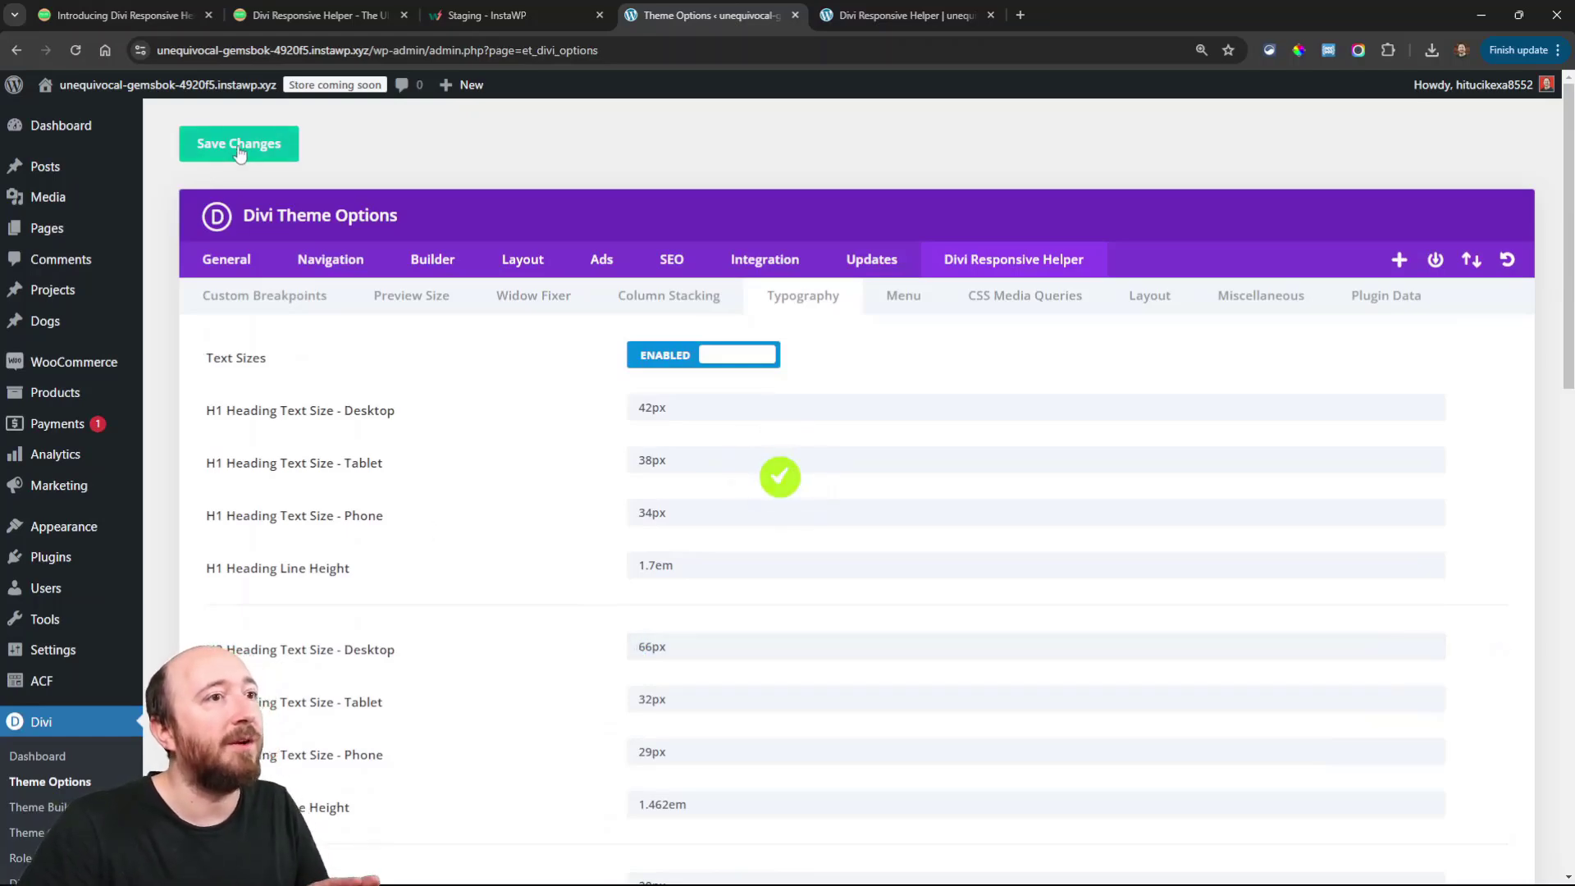
left_click(902, 14)
- Reload the Visual Builder page and scroll down to check the larger Find Us heading
left_click(75, 53)
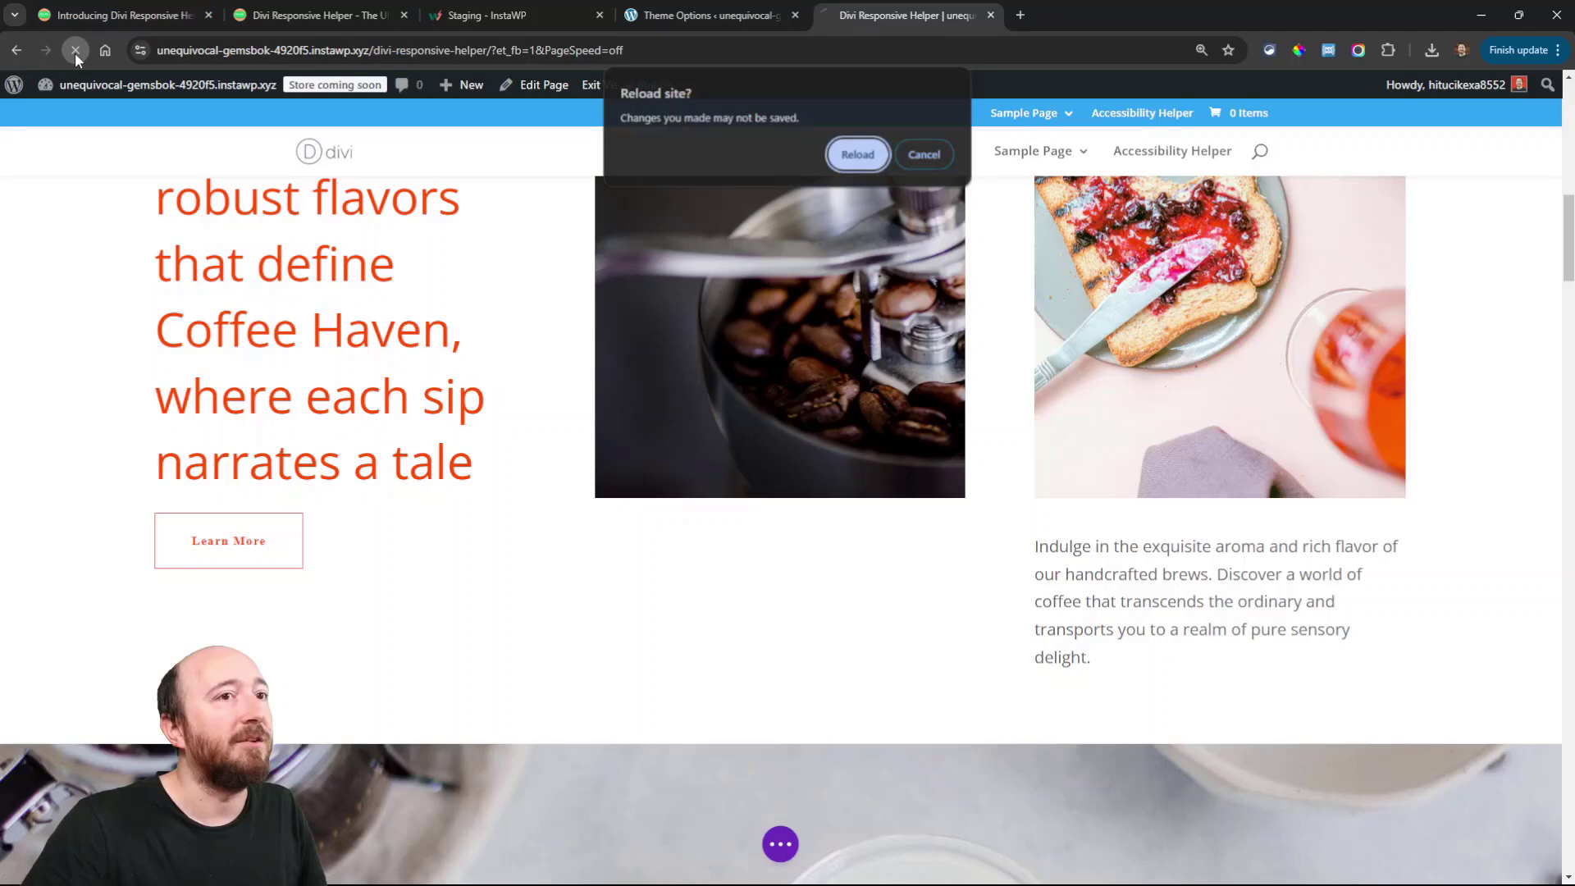
left_click(856, 156)
scroll(805, 387, "down", 3)
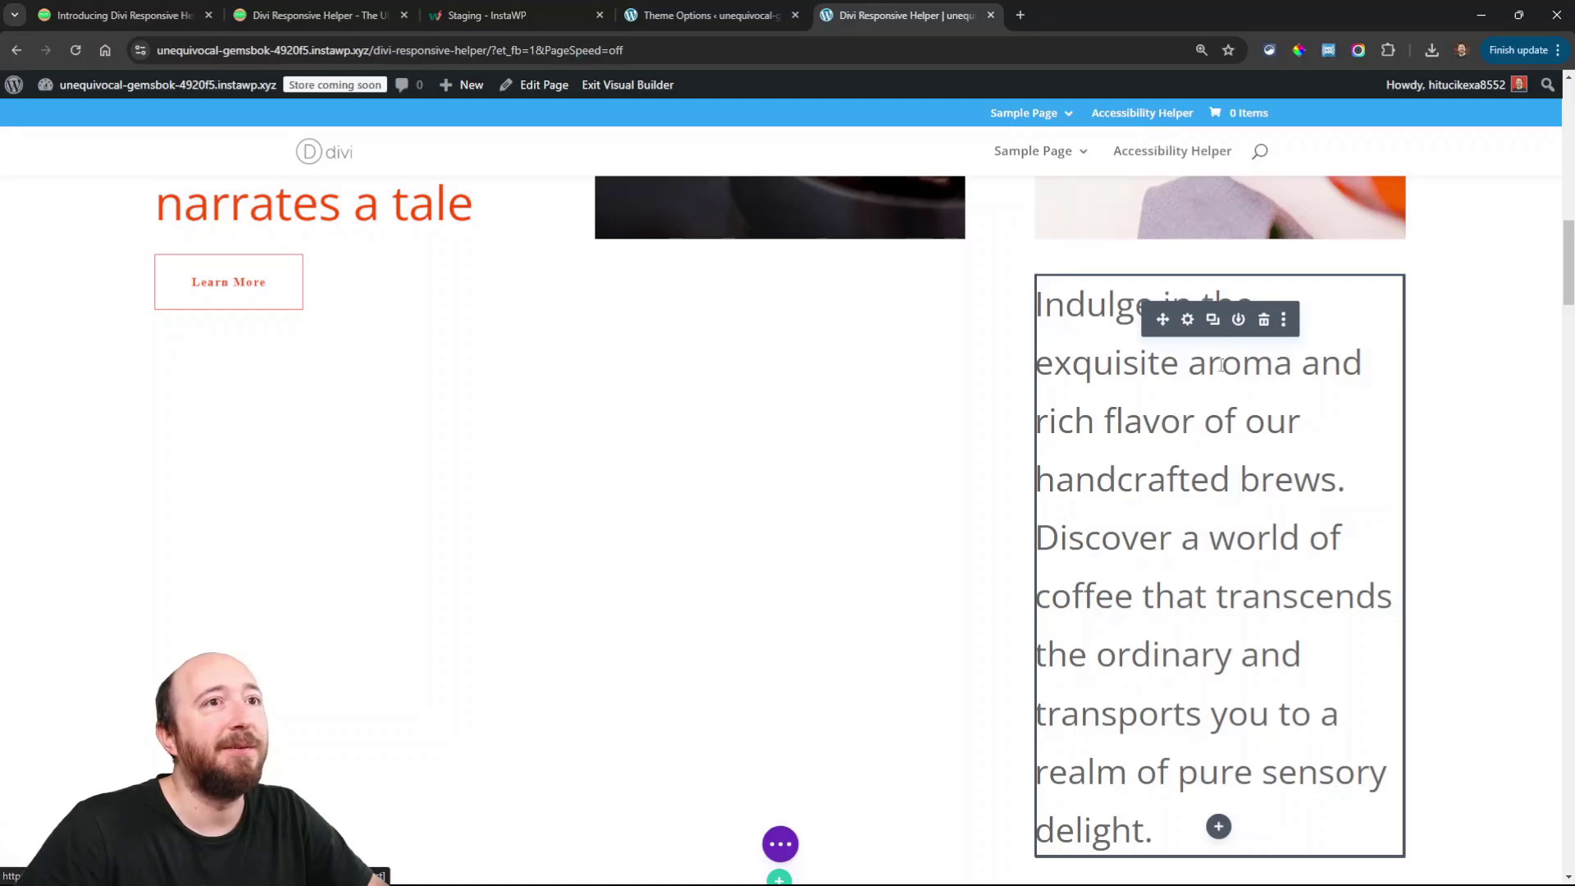
scroll(1152, 404, "down", 2)
scroll(1152, 403, "up", 10)
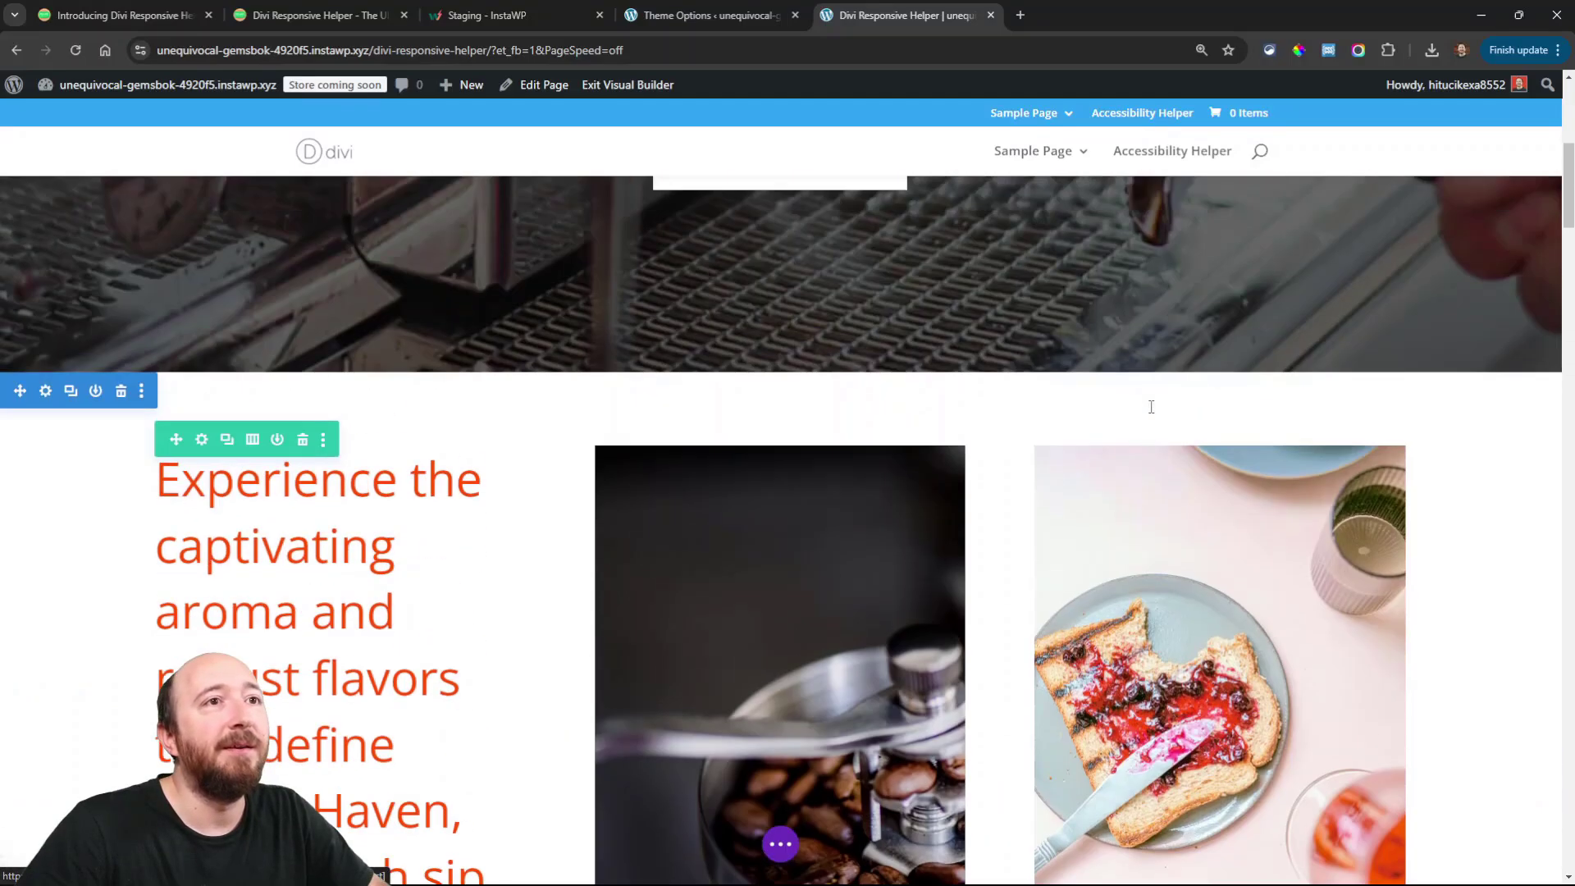
scroll(1151, 407, "down", 15)
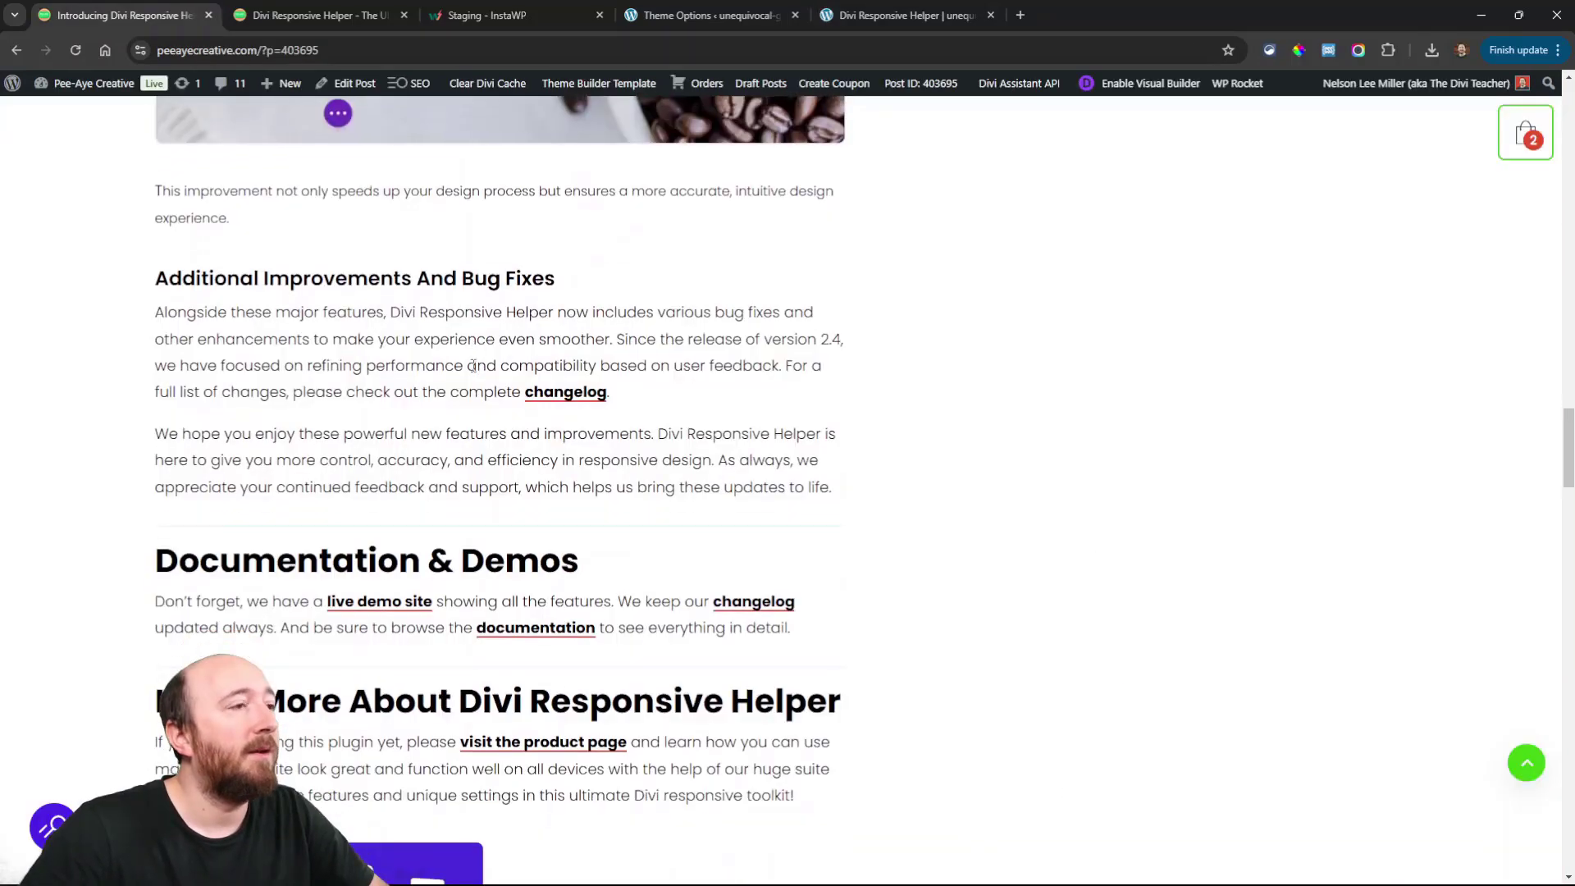
scroll(731, 274, "down", 2)
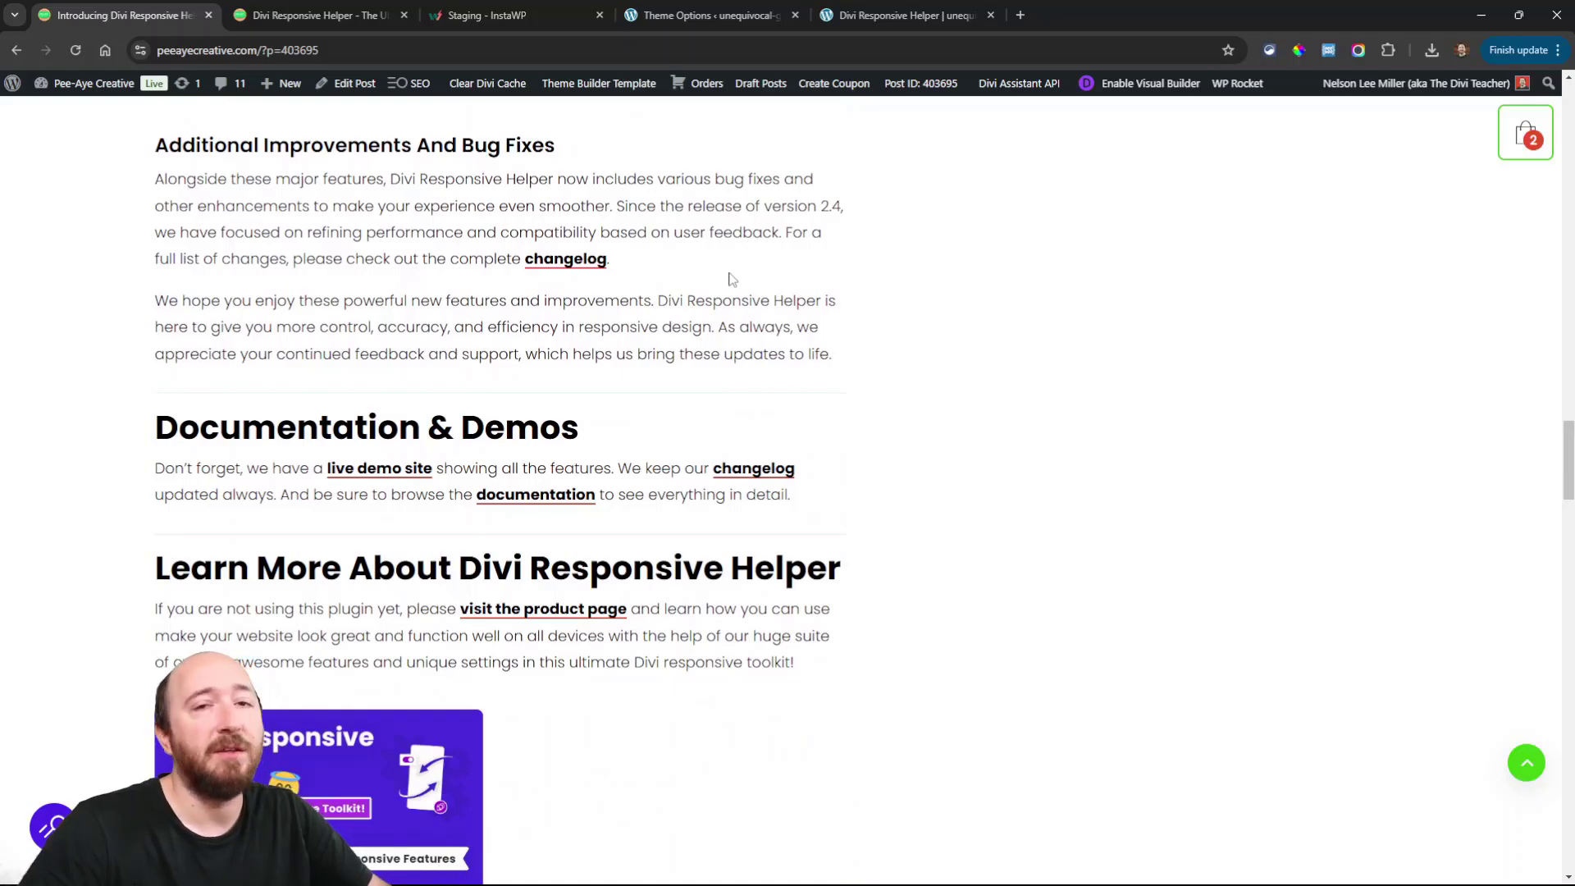
scroll(736, 279, "up", 2)
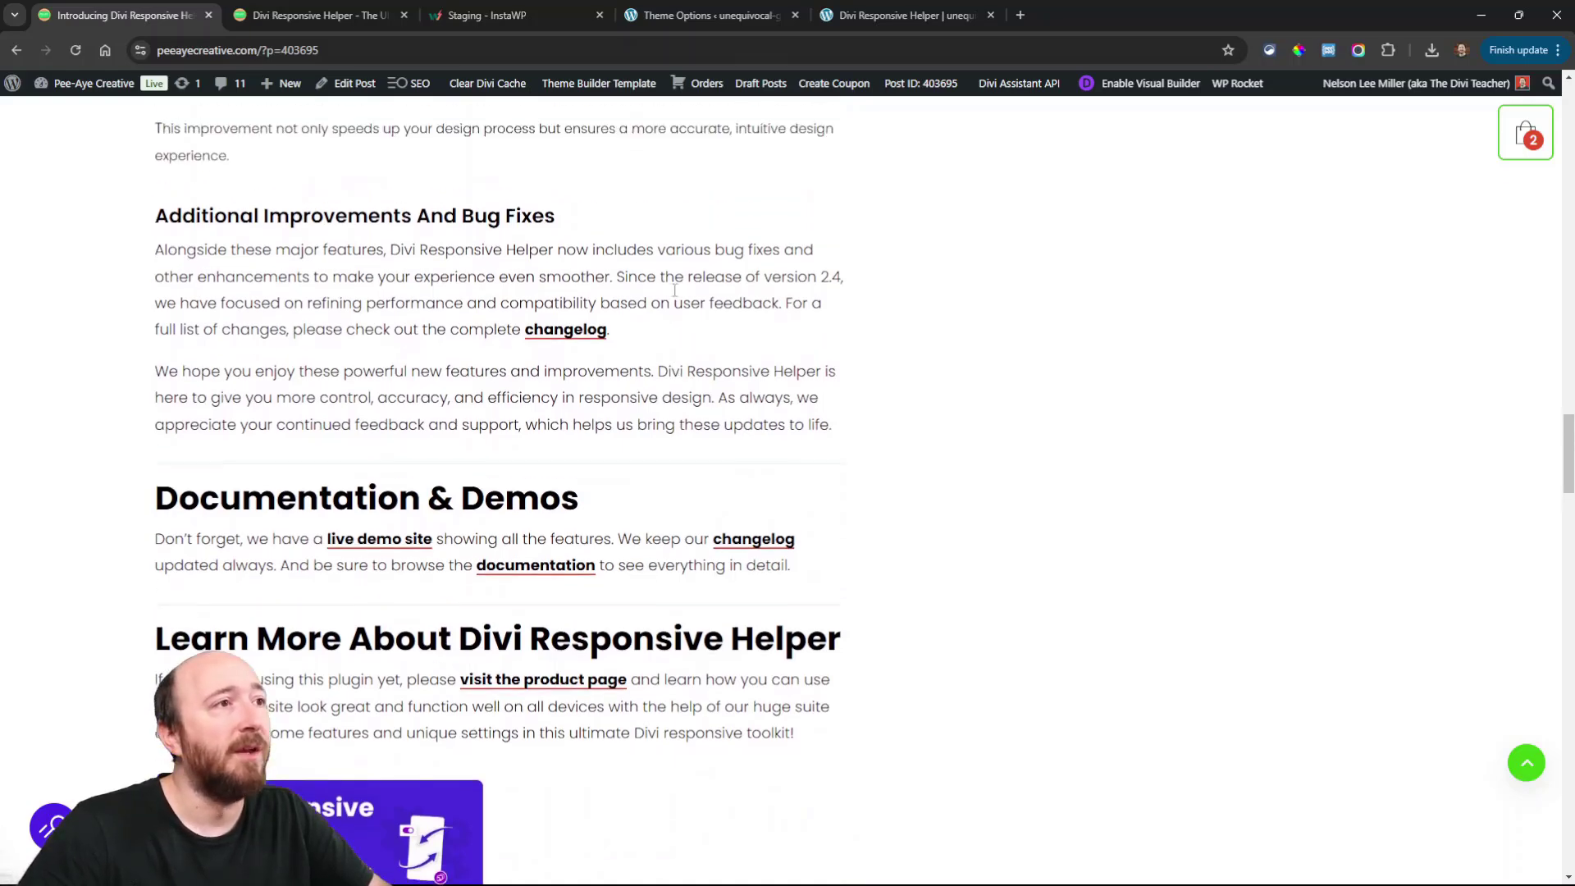